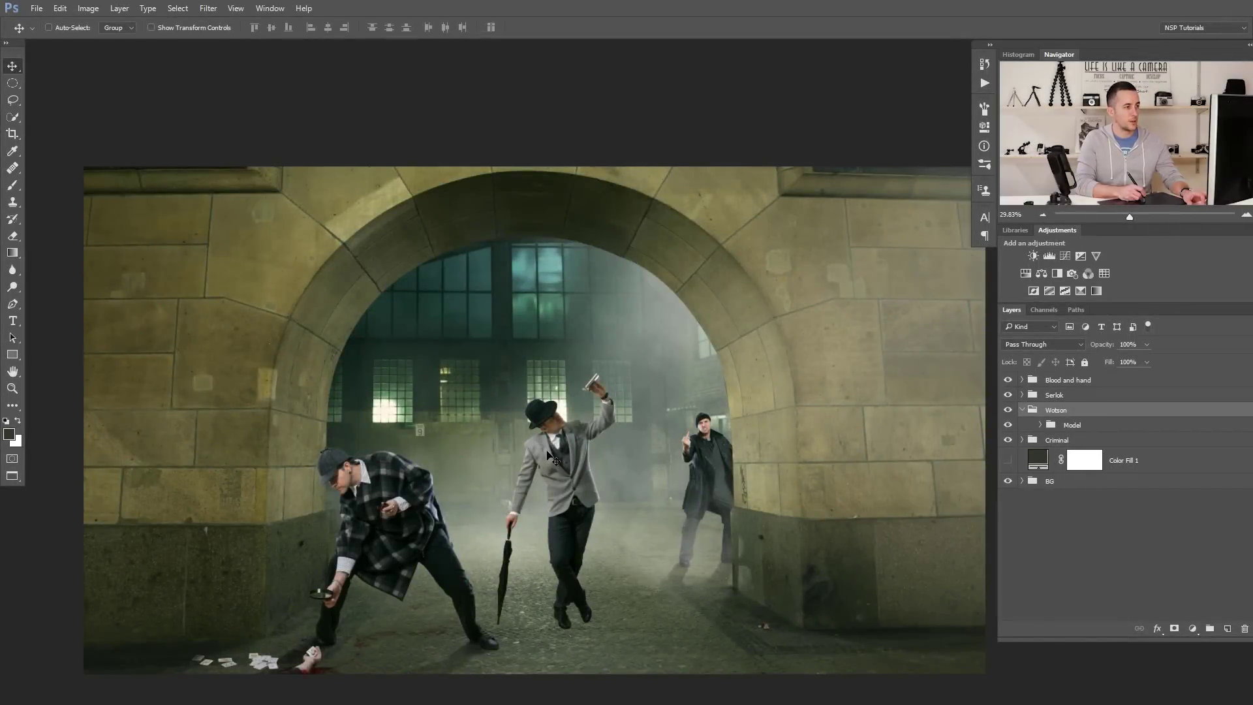
- Hide the Criminal group so the man beside the archway's far pillar is removed from the scene
key(ctrl+space)
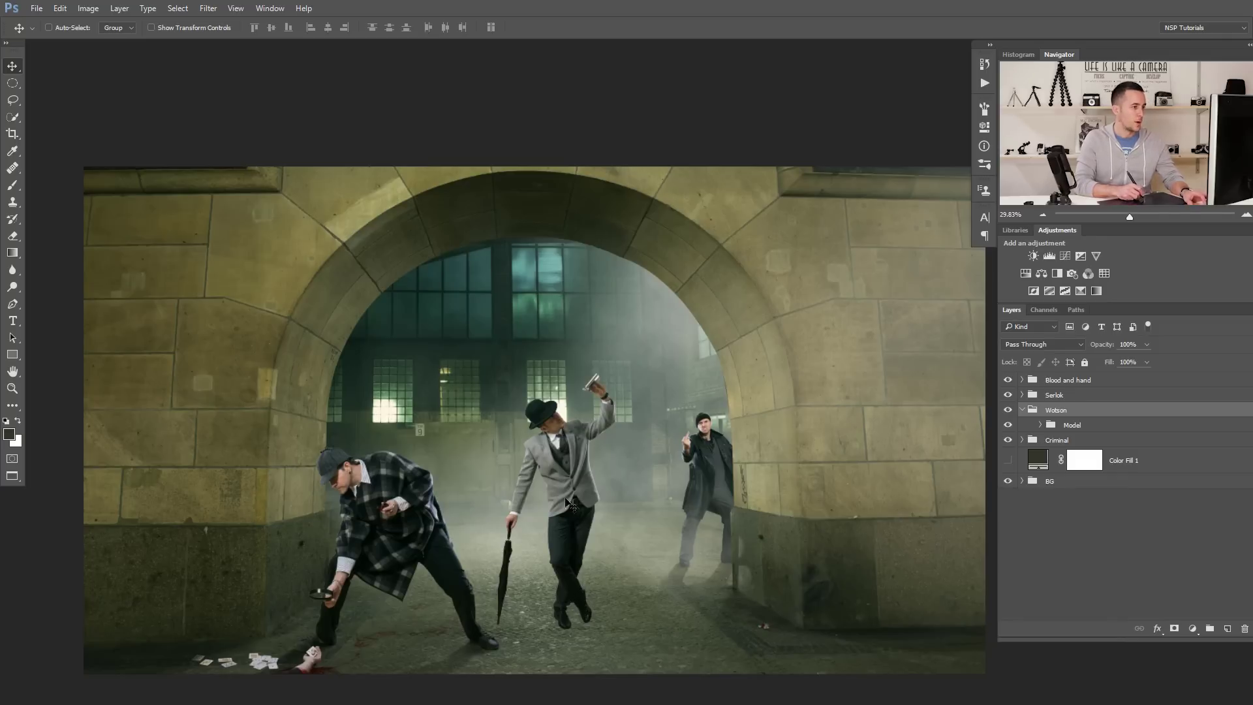
key(ctrl)
drag(711, 434, 809, 446)
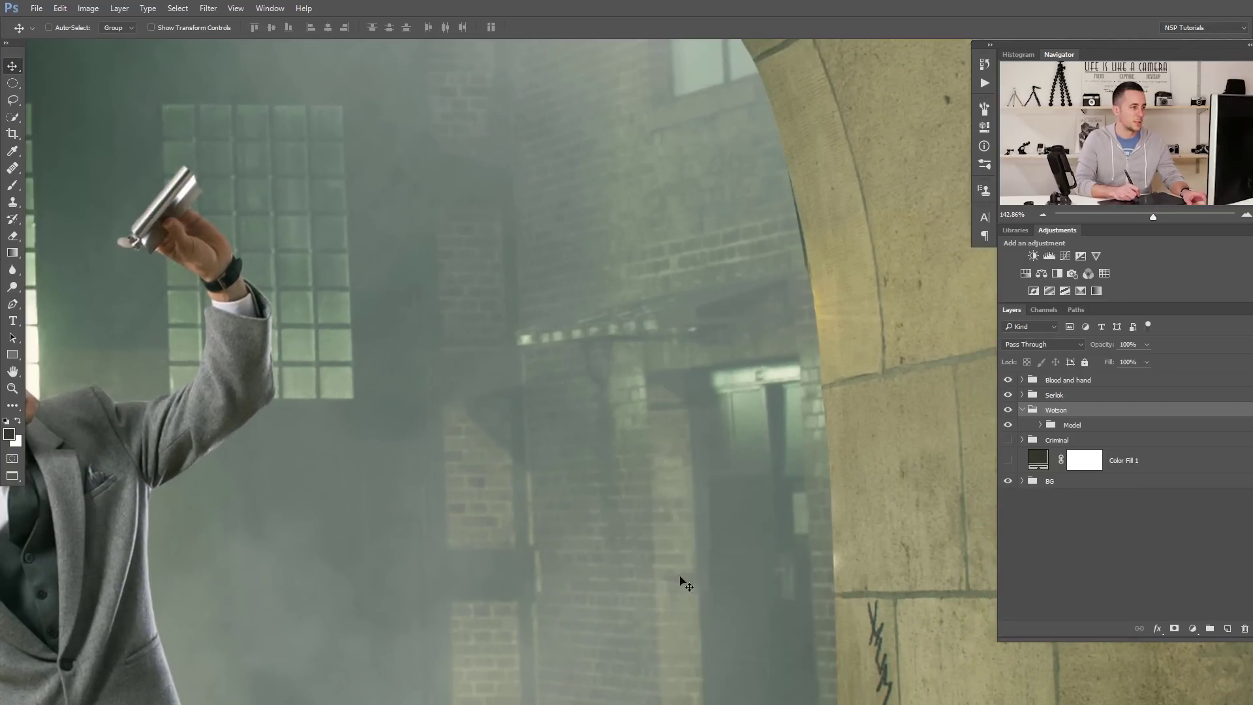
drag(628, 602, 838, 372)
drag(670, 492, 581, 480)
drag(467, 478, 603, 294)
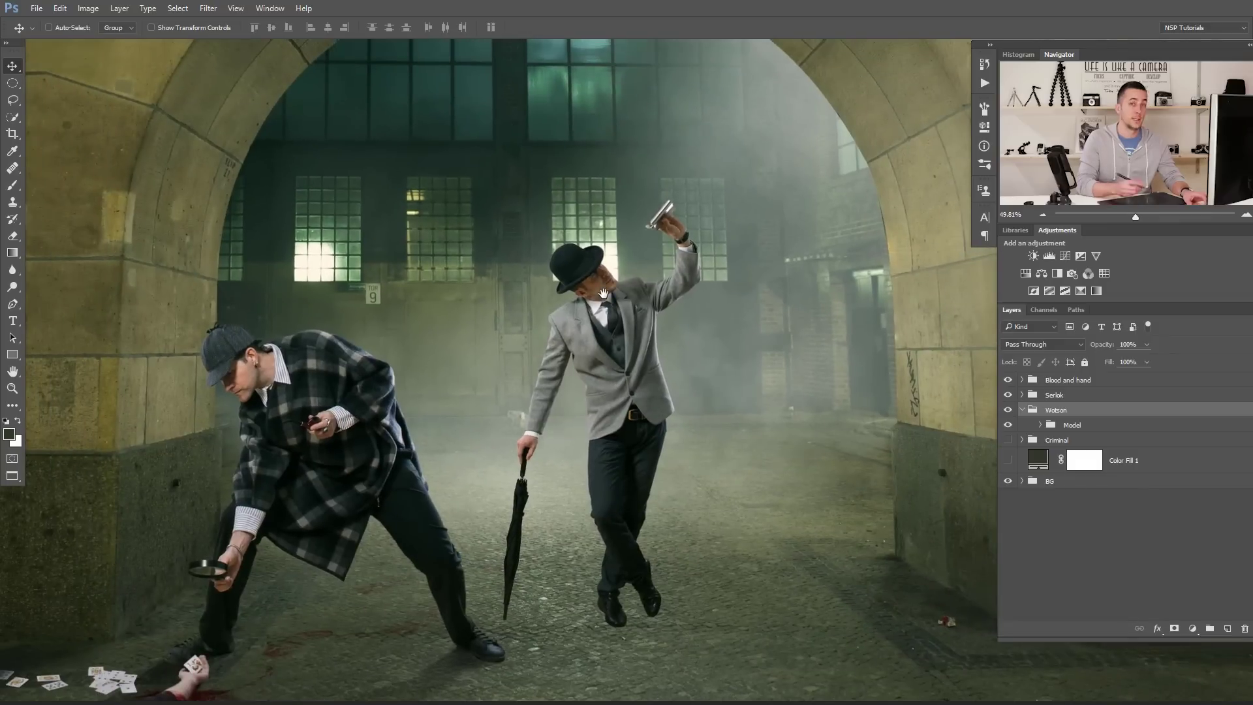
- Examine the man in the bowler hat, the crouching detective and the hand with playing cards for missing shadows
scroll(653, 235, up, 4)
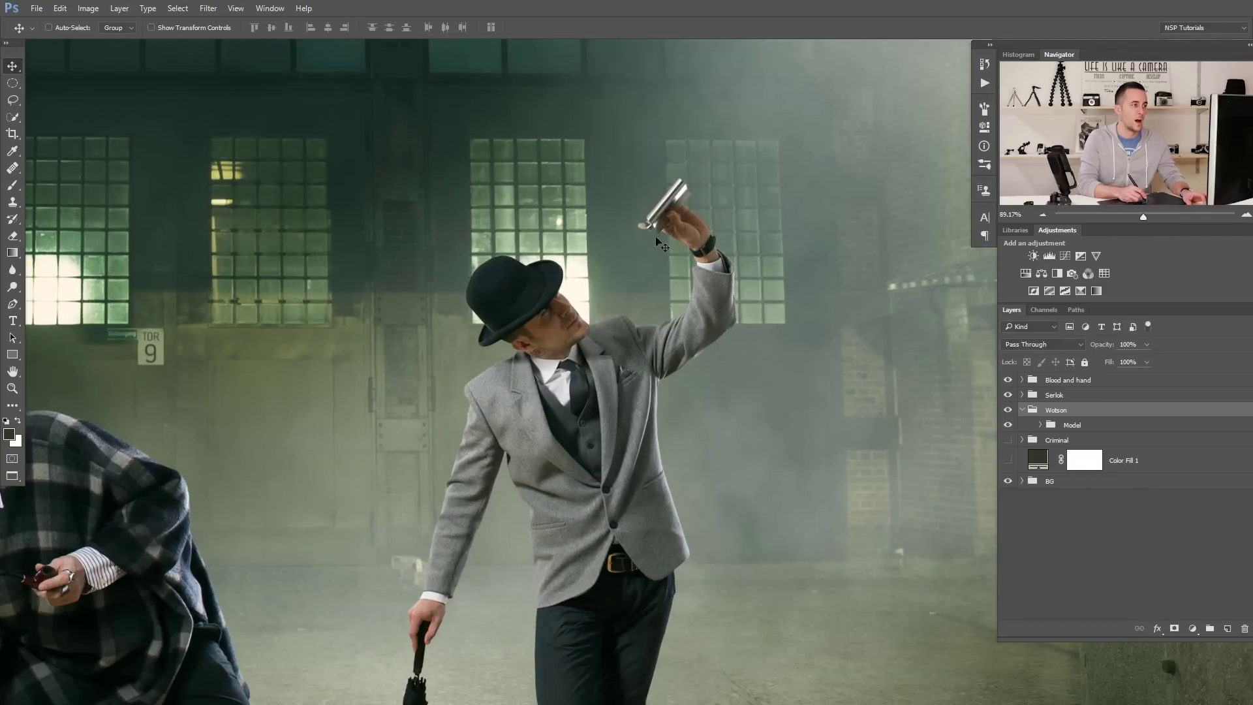
scroll(661, 244, up, 3)
scroll(691, 286, down, 4)
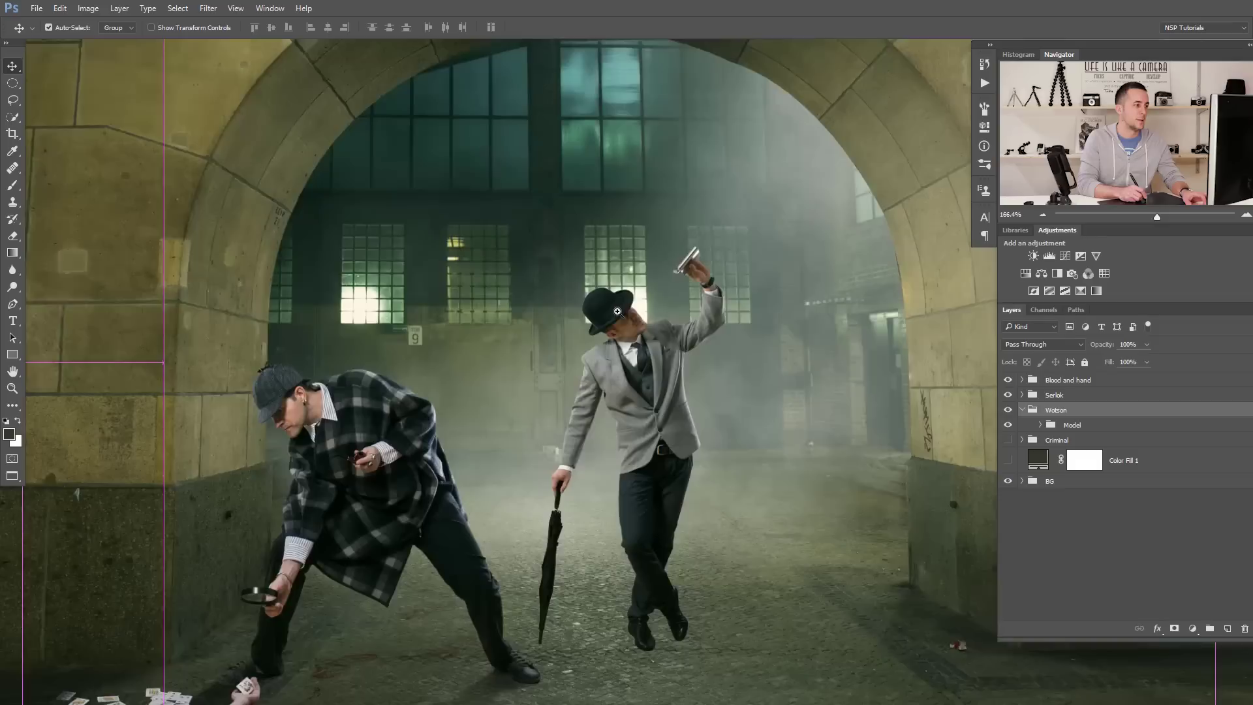
scroll(660, 288, up, 3)
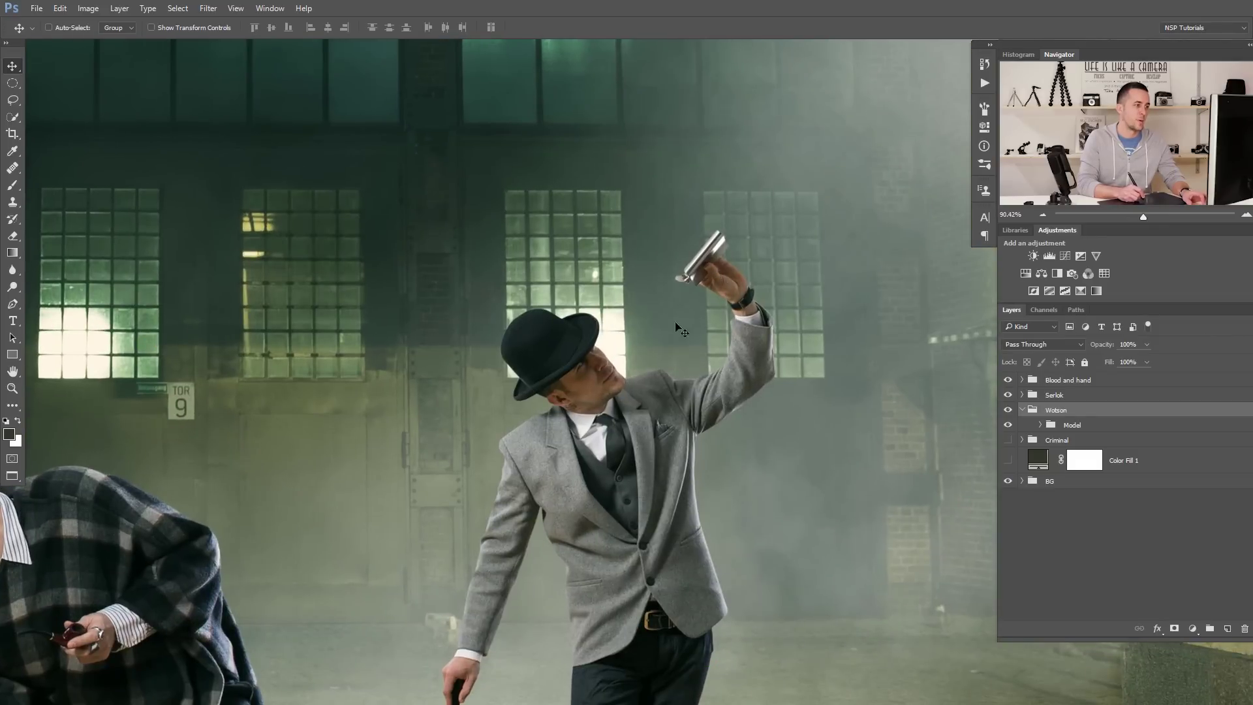
drag(501, 483, 682, 307)
drag(490, 449, 617, 364)
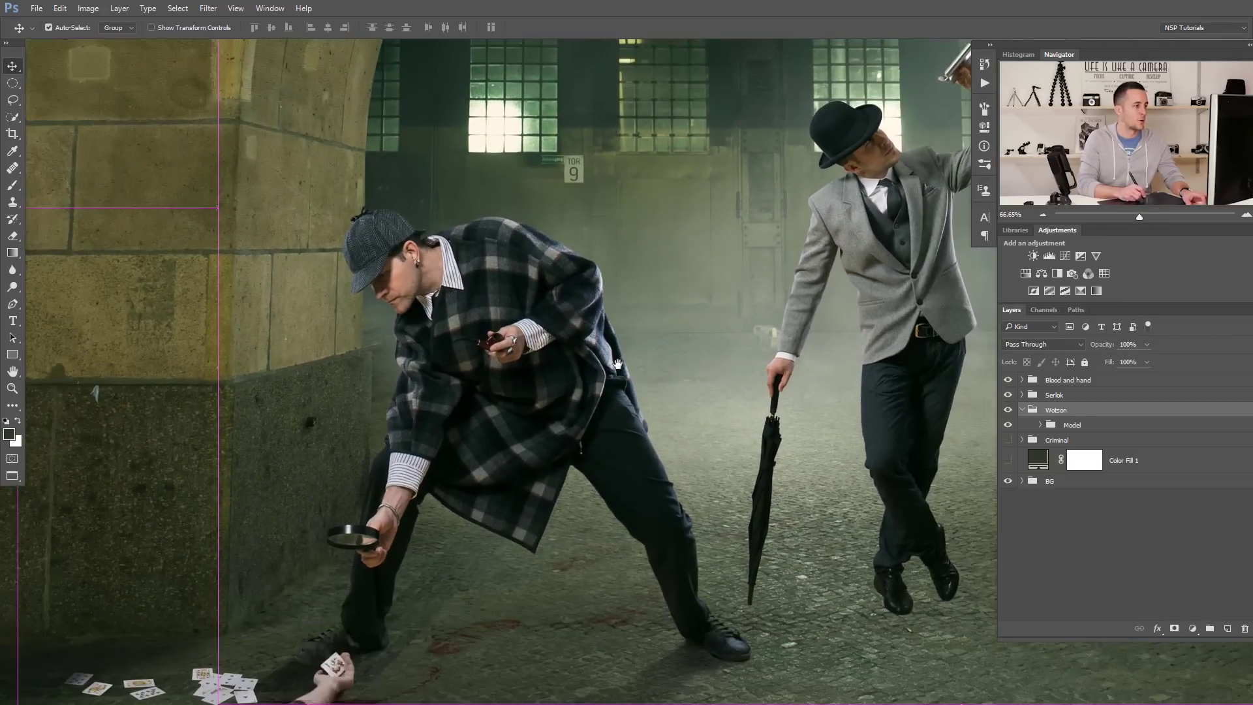
key(ctrl+semicolon)
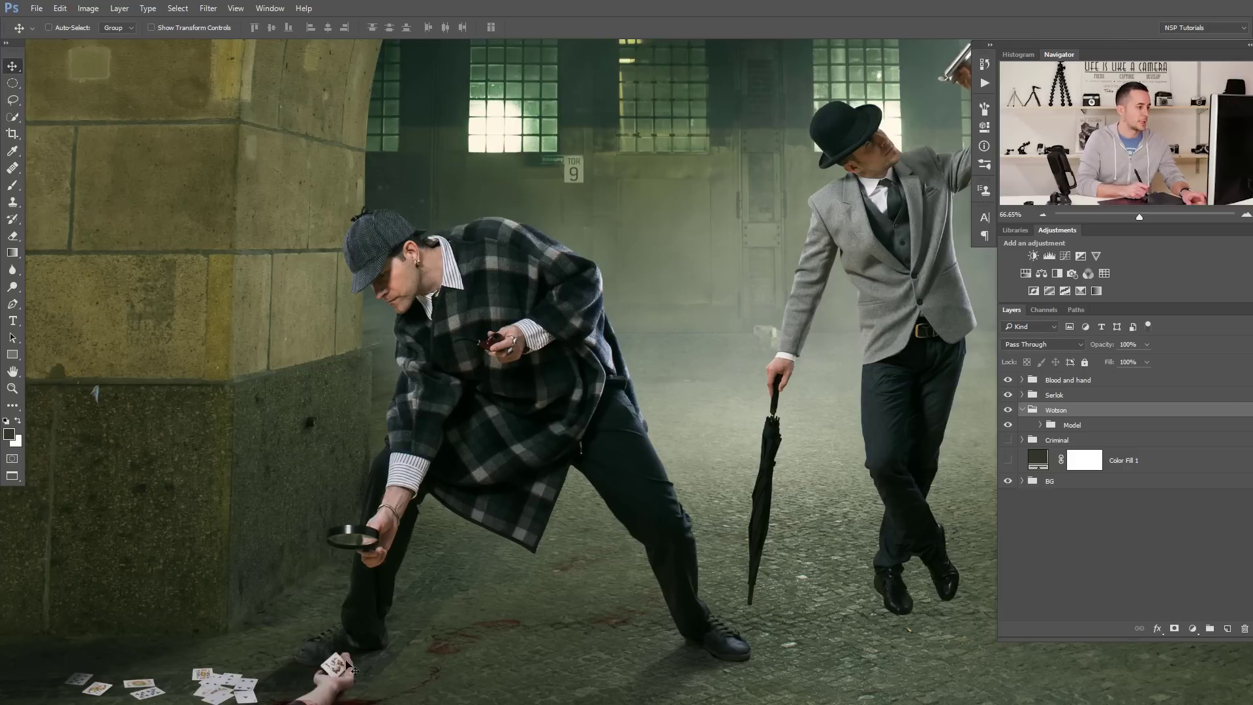
scroll(351, 669, up, 5)
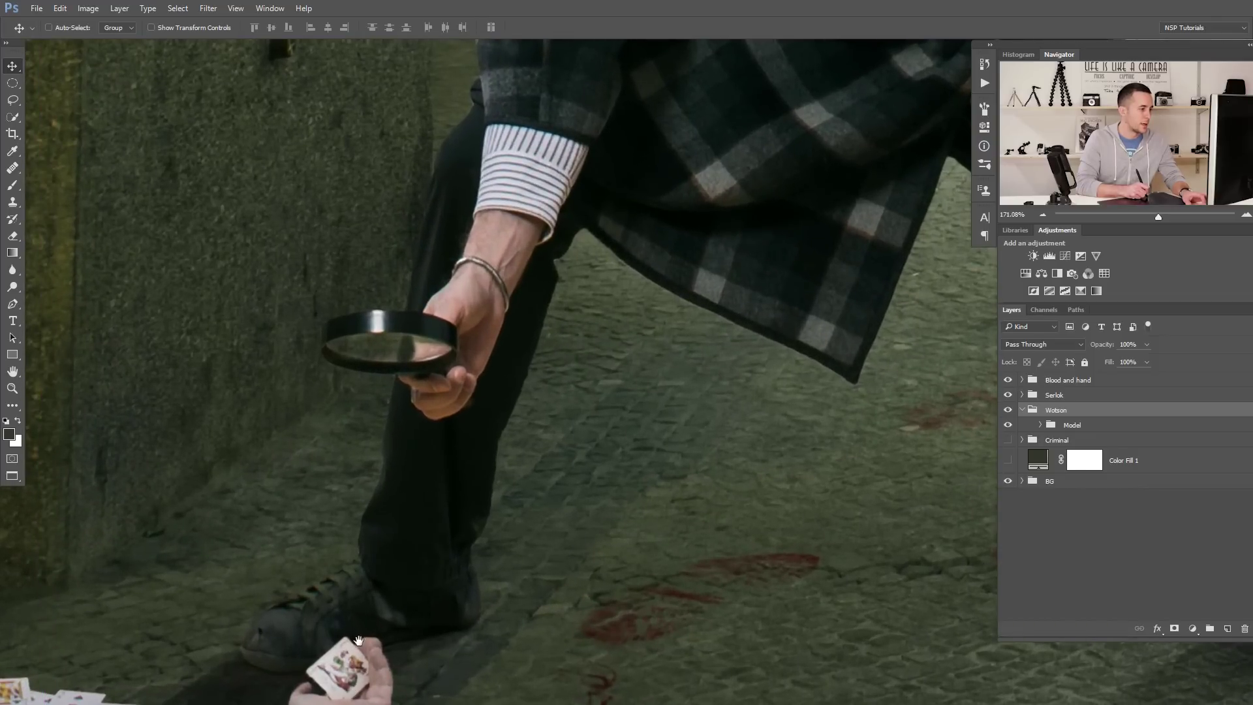
drag(358, 641, 368, 581)
scroll(479, 514, down, 8)
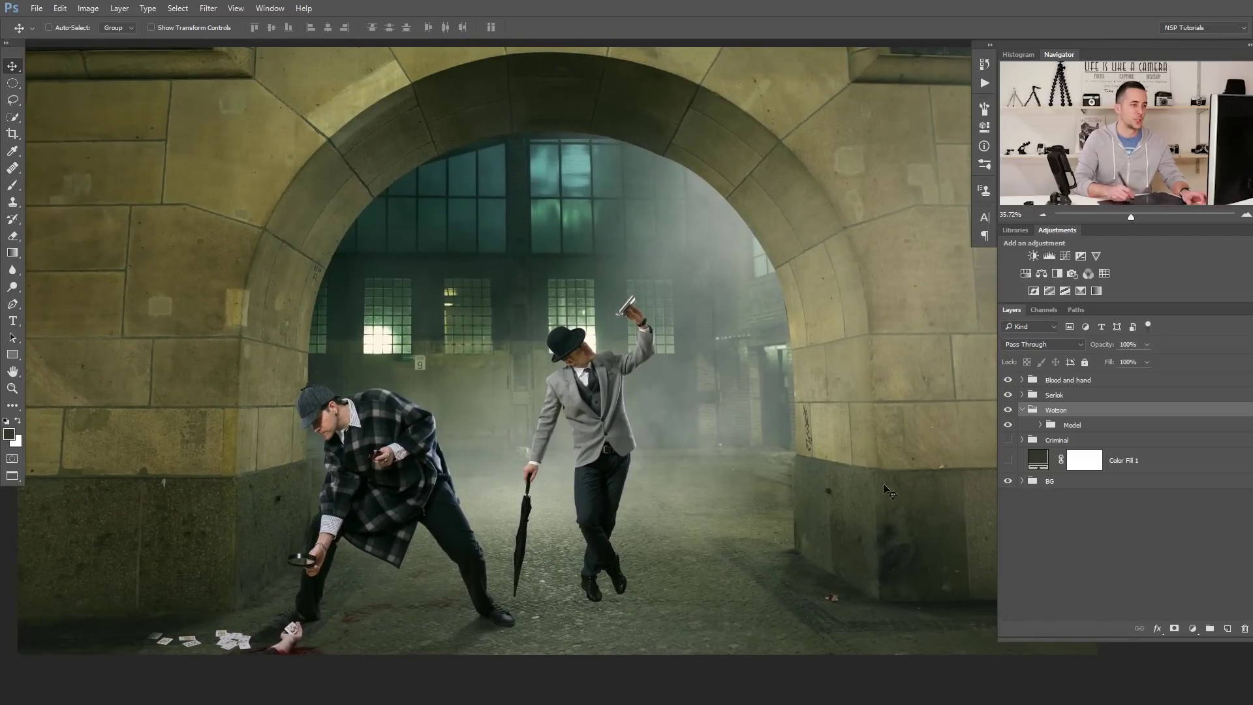
- Hide the Serlok group and keep the Watson group expanded
click(1008, 424)
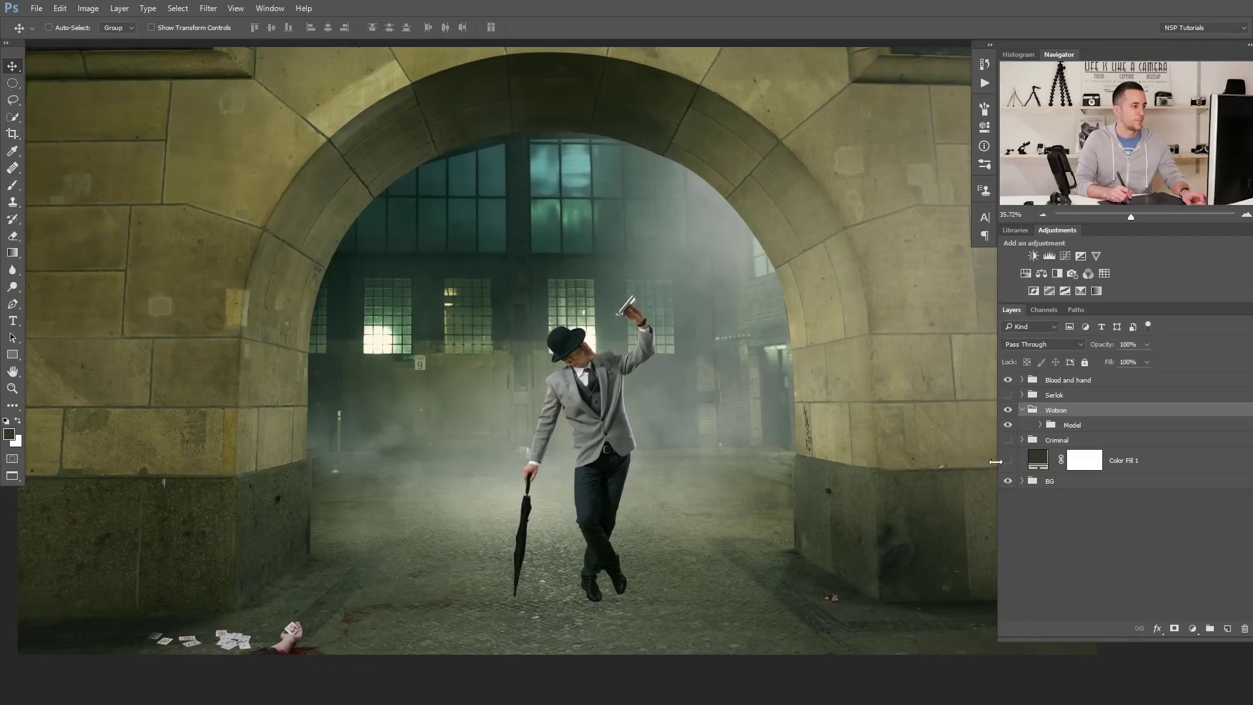
click(1022, 411)
click(1022, 410)
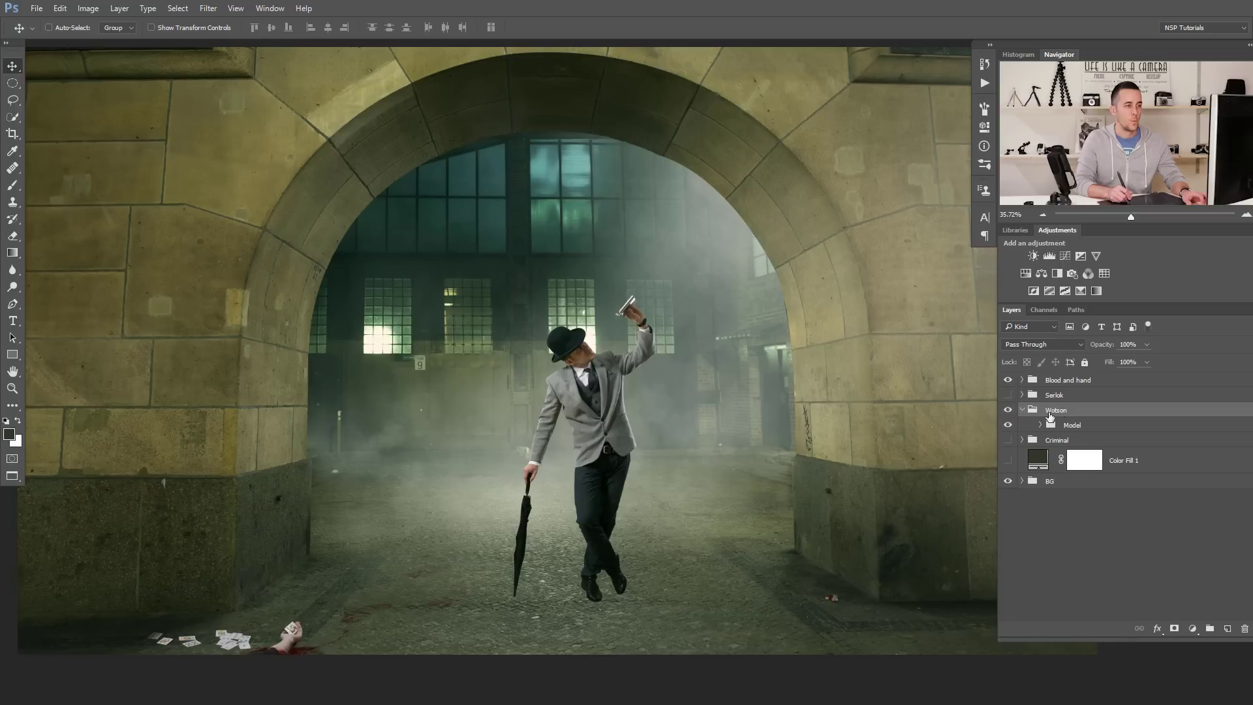
- Add three empty layers beneath the Model group inside the Watson group
click(1055, 429)
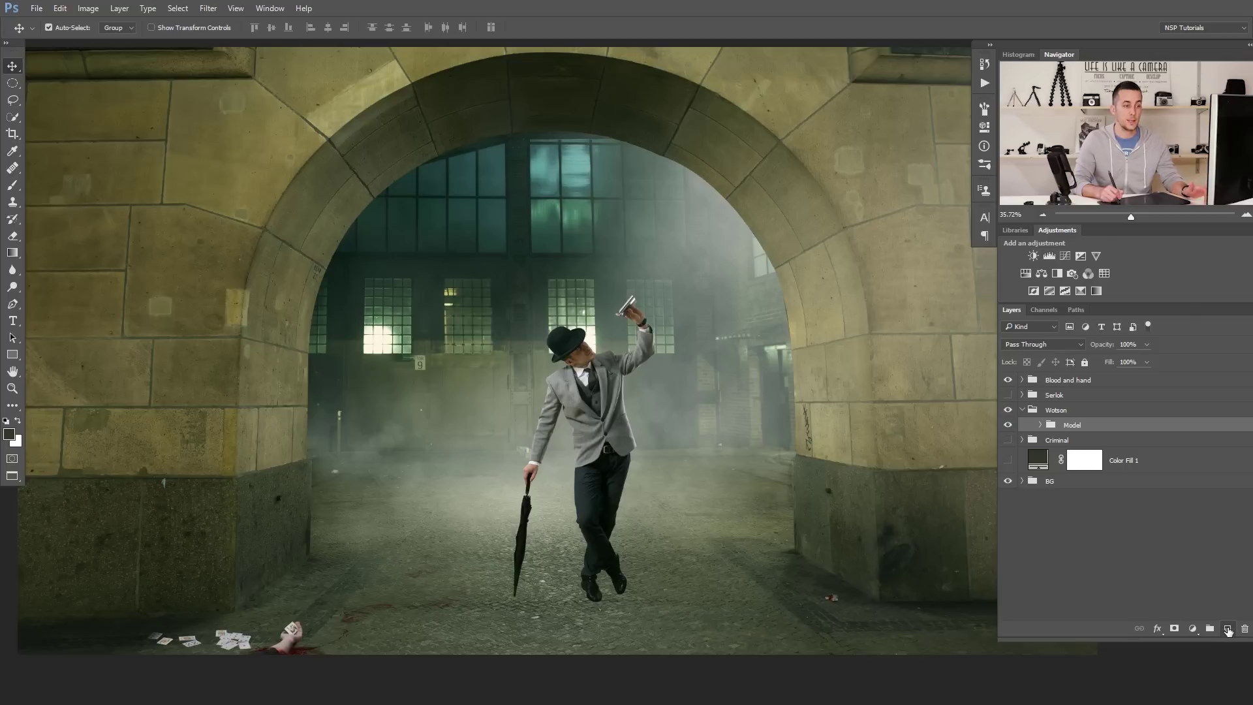
ctrl+click(1227, 629)
ctrl+click(1227, 630)
ctrl+click(1227, 629)
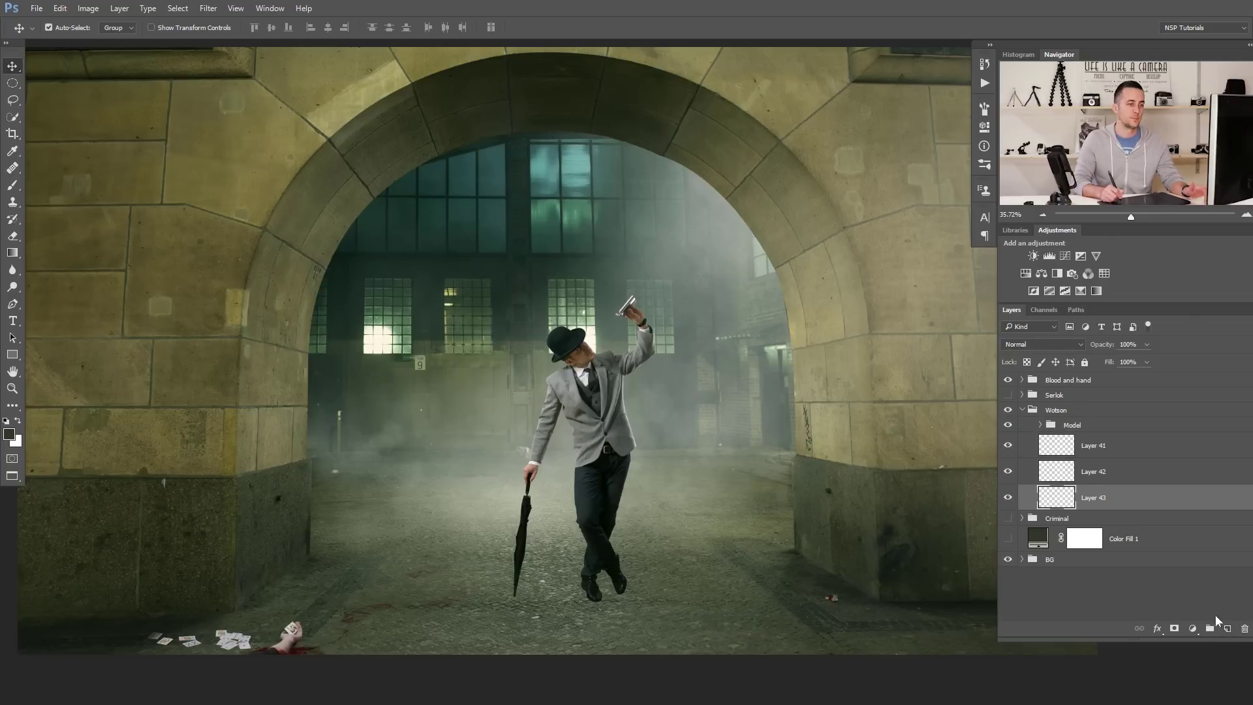
key(ctrl)
- Rename the three new layers, from lowest to highest, Contact, Ambient and Main
double_click(1089, 499)
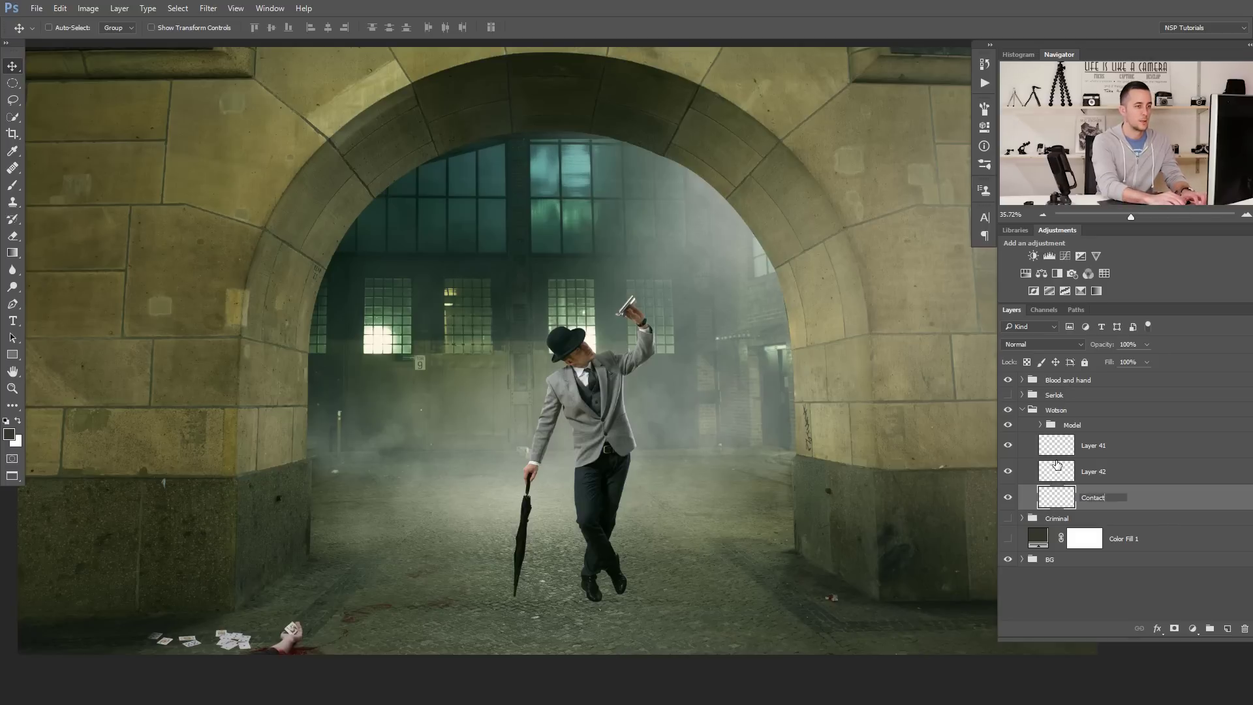
key(Return)
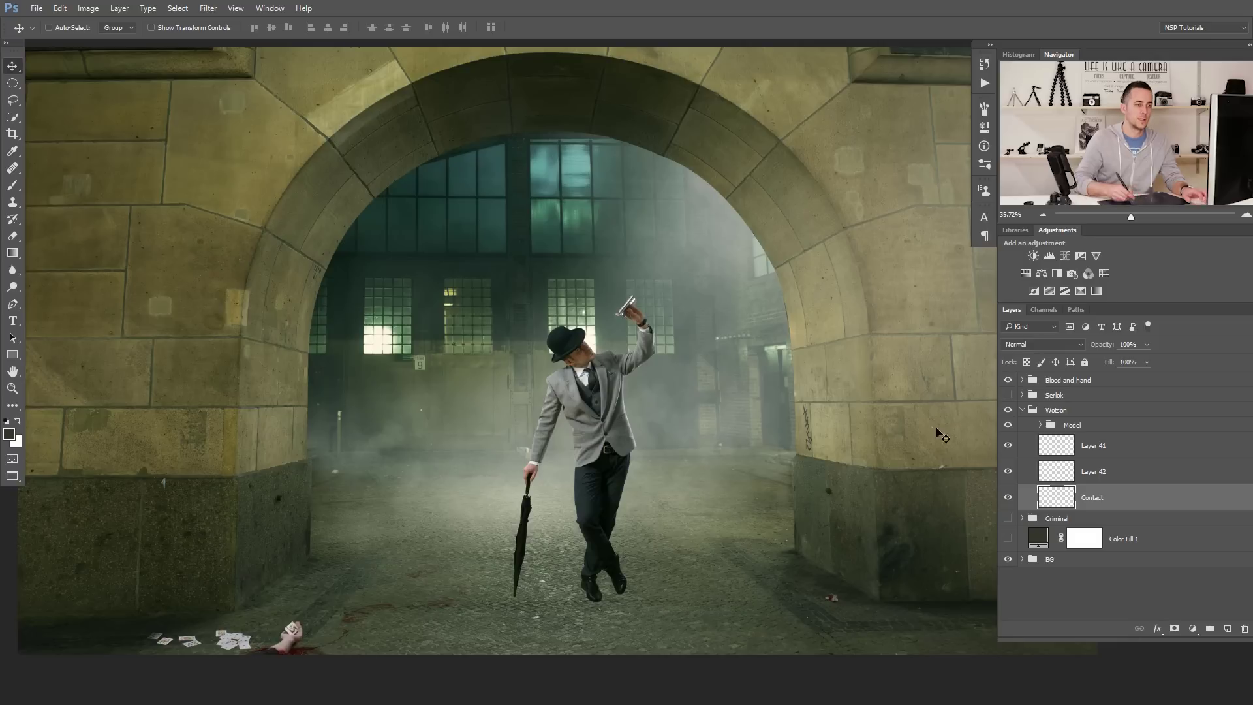
double_click(1080, 470)
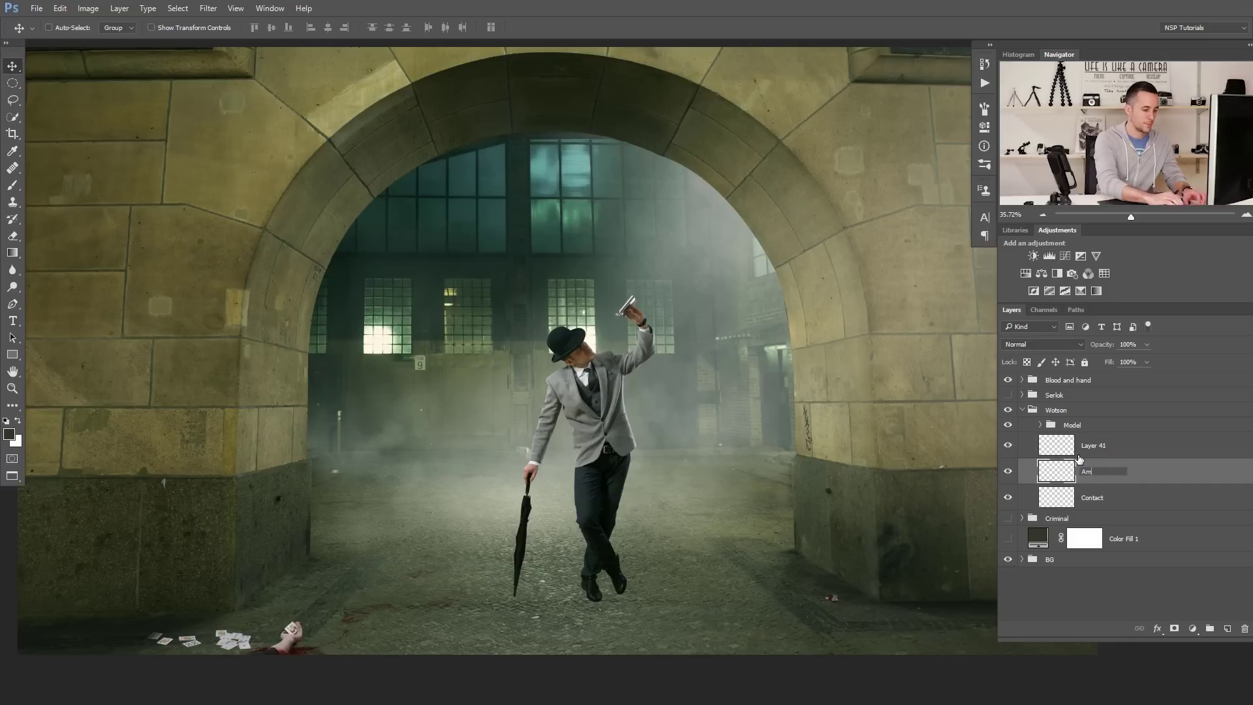
key(Return)
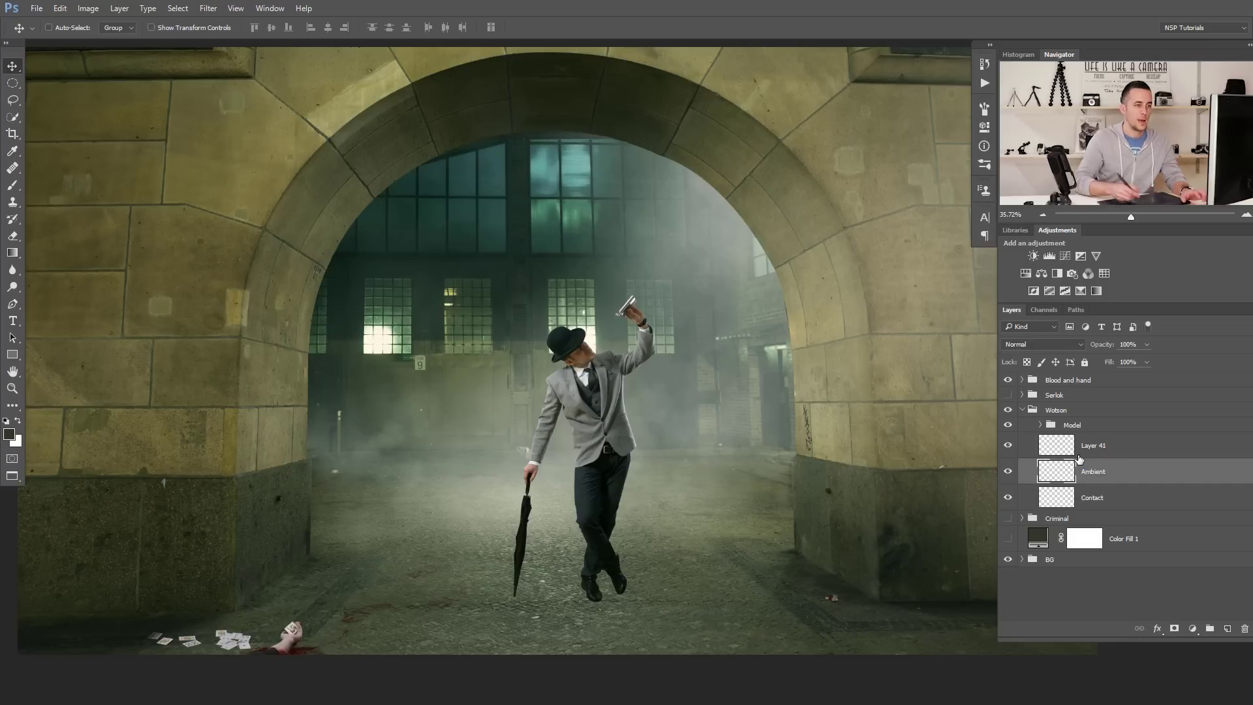
double_click(1100, 445)
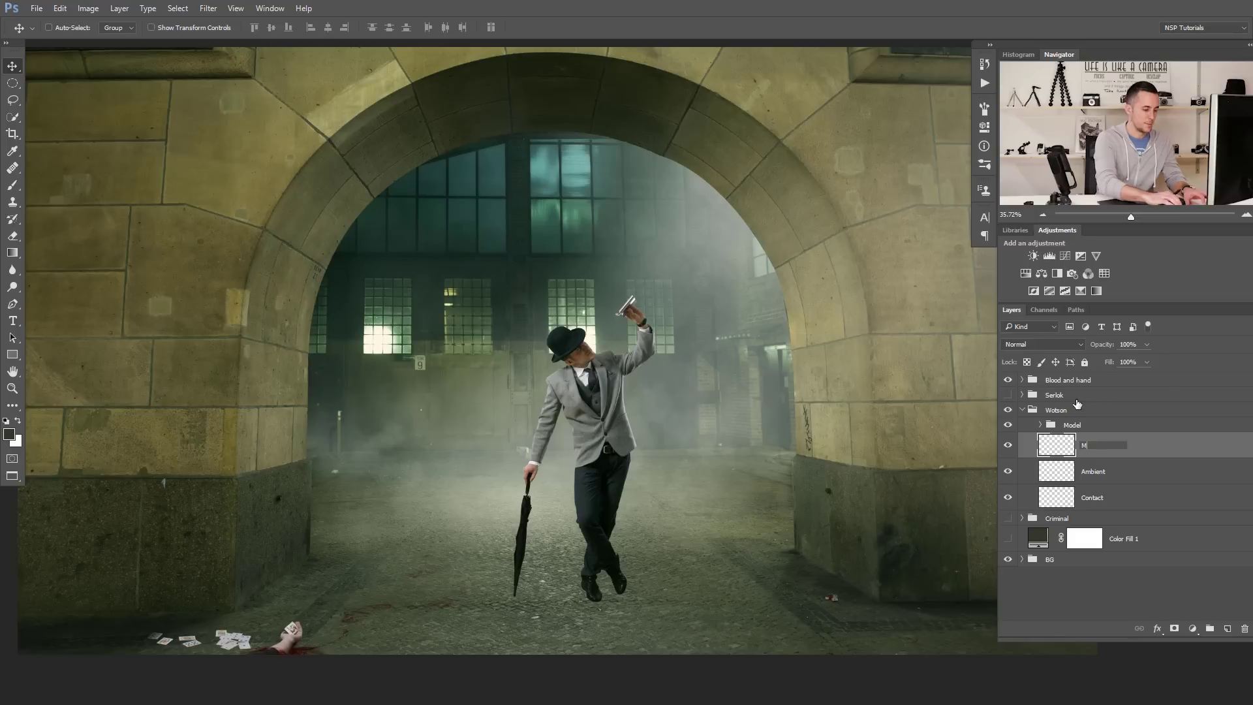
key(Return)
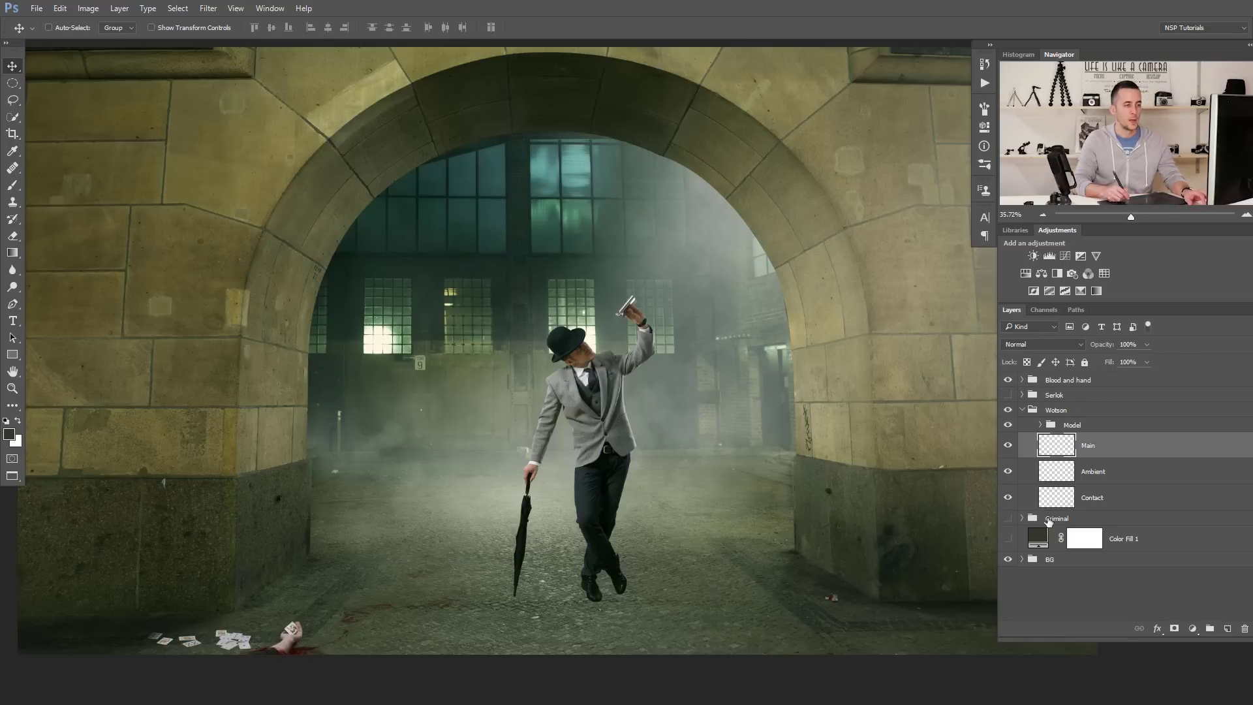
- Set the blend mode of the Main, Ambient and Contact layers to Multiply
click(1060, 503)
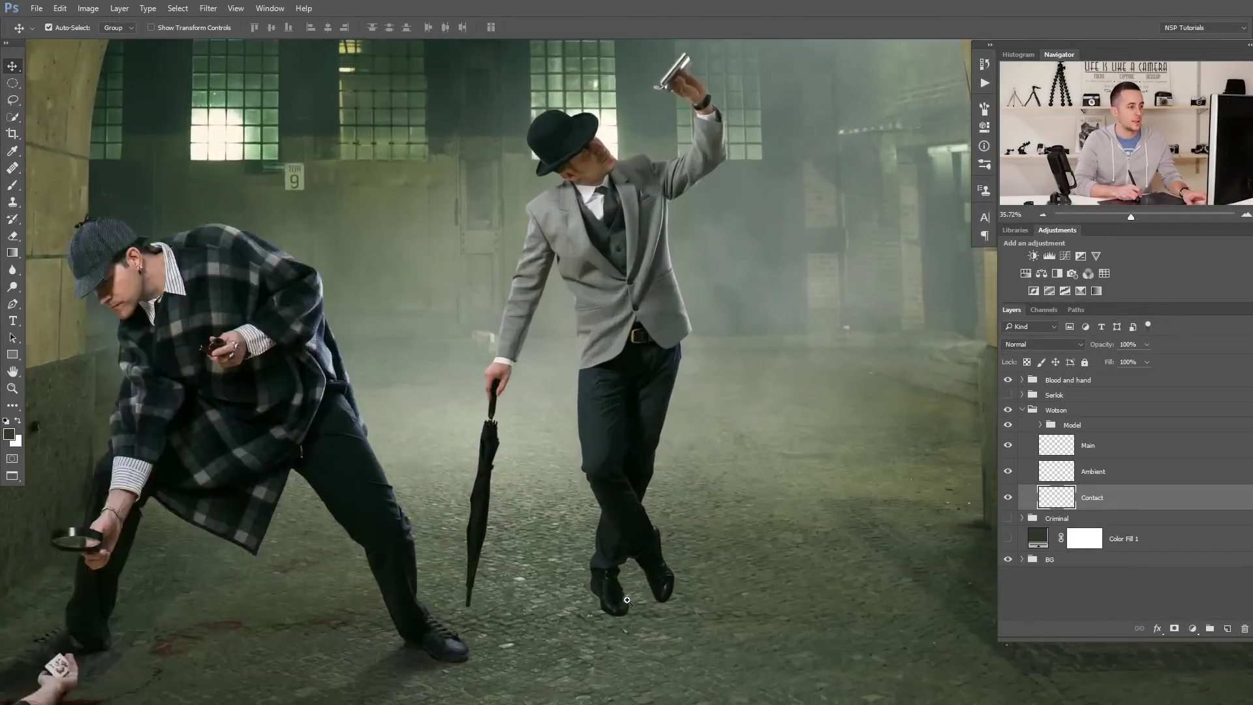
drag(627, 600, 585, 495)
drag(575, 515, 767, 527)
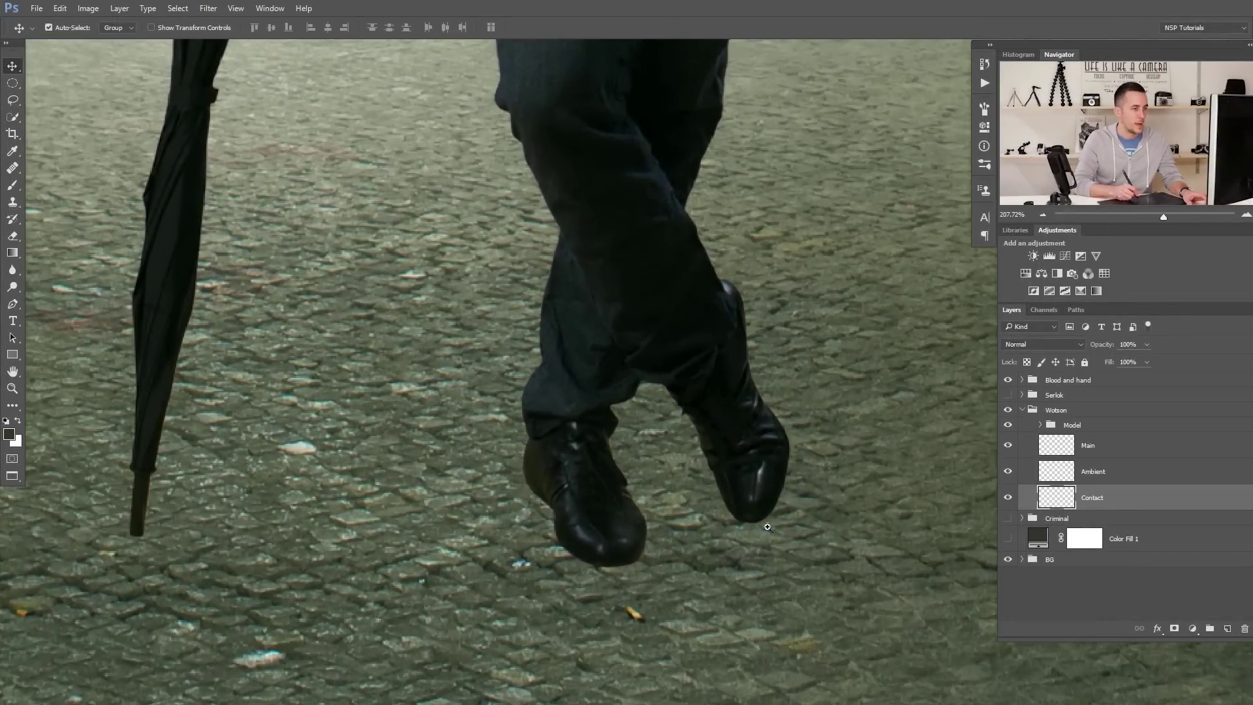
shift+click(1063, 453)
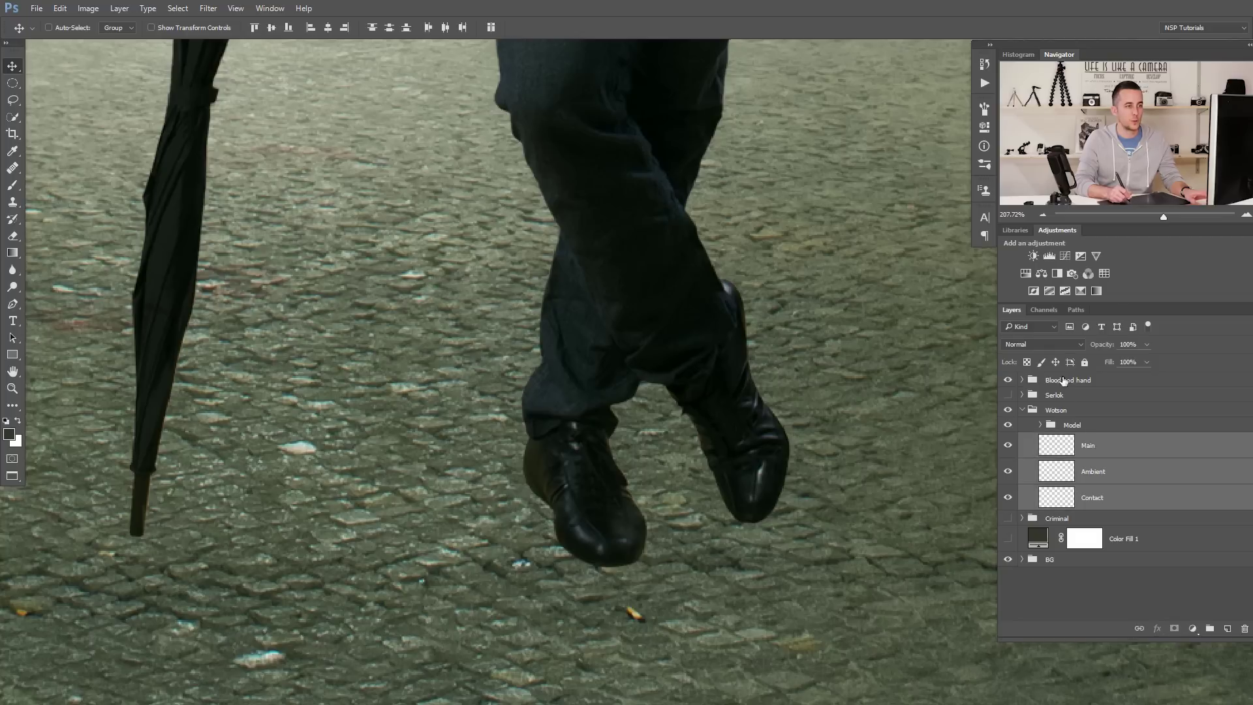
click(1051, 346)
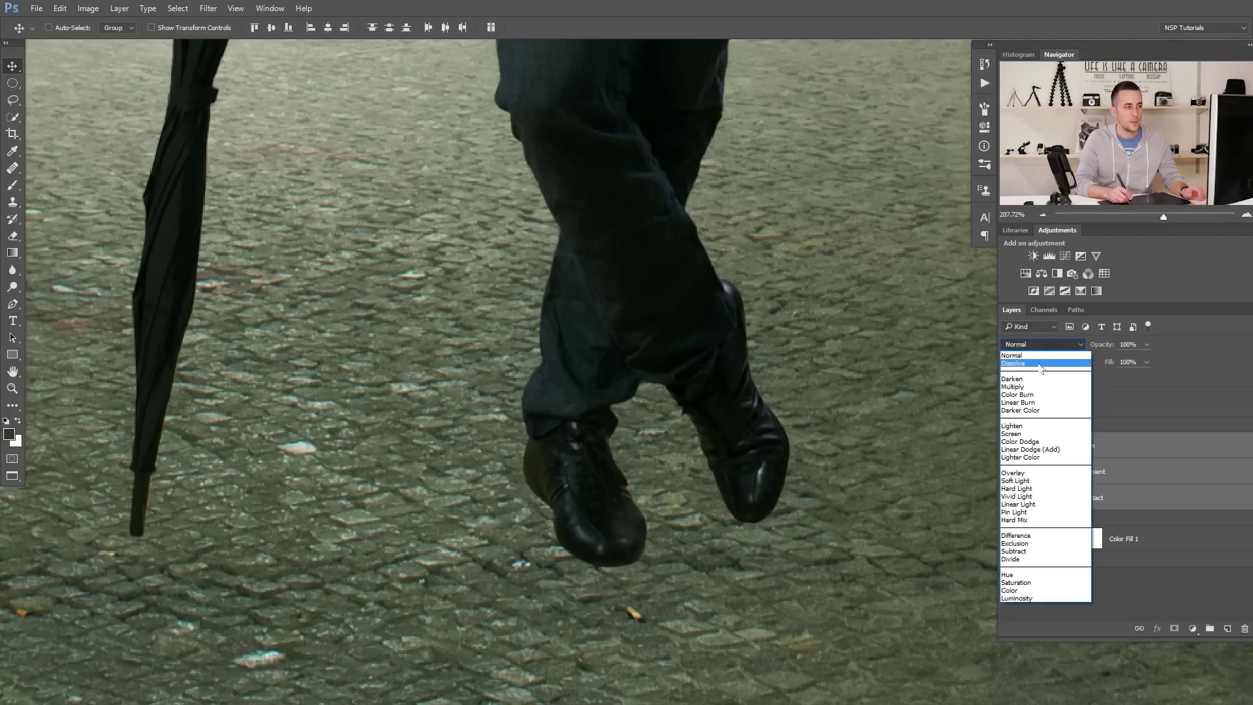
click(1035, 391)
- Set up the Brush tool with 84% hardness for painting on the Contact layer
click(1063, 494)
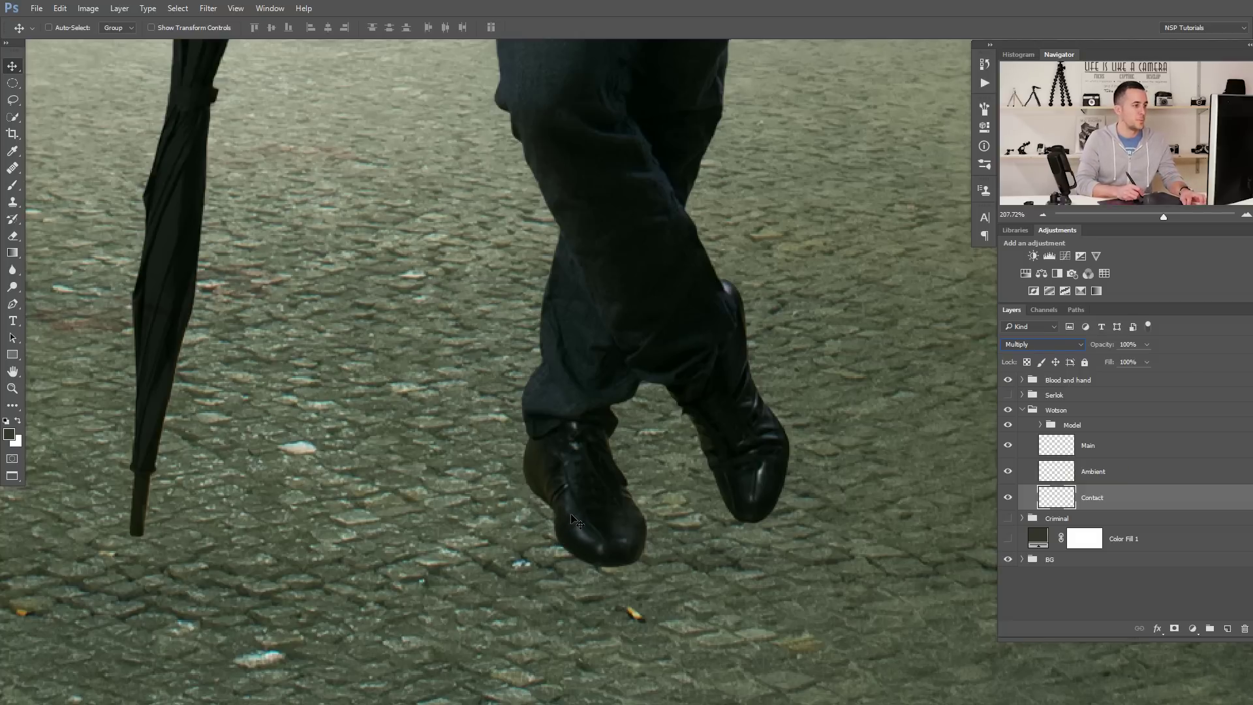
key(b)
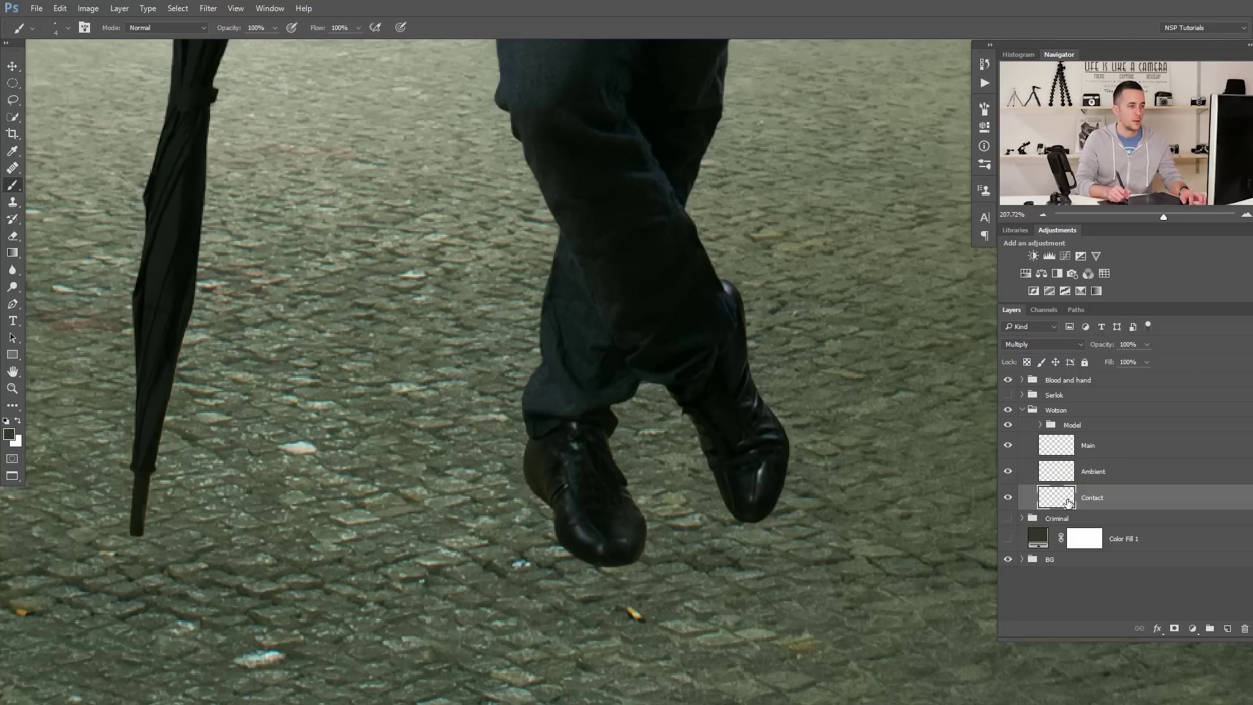
right_click(600, 370)
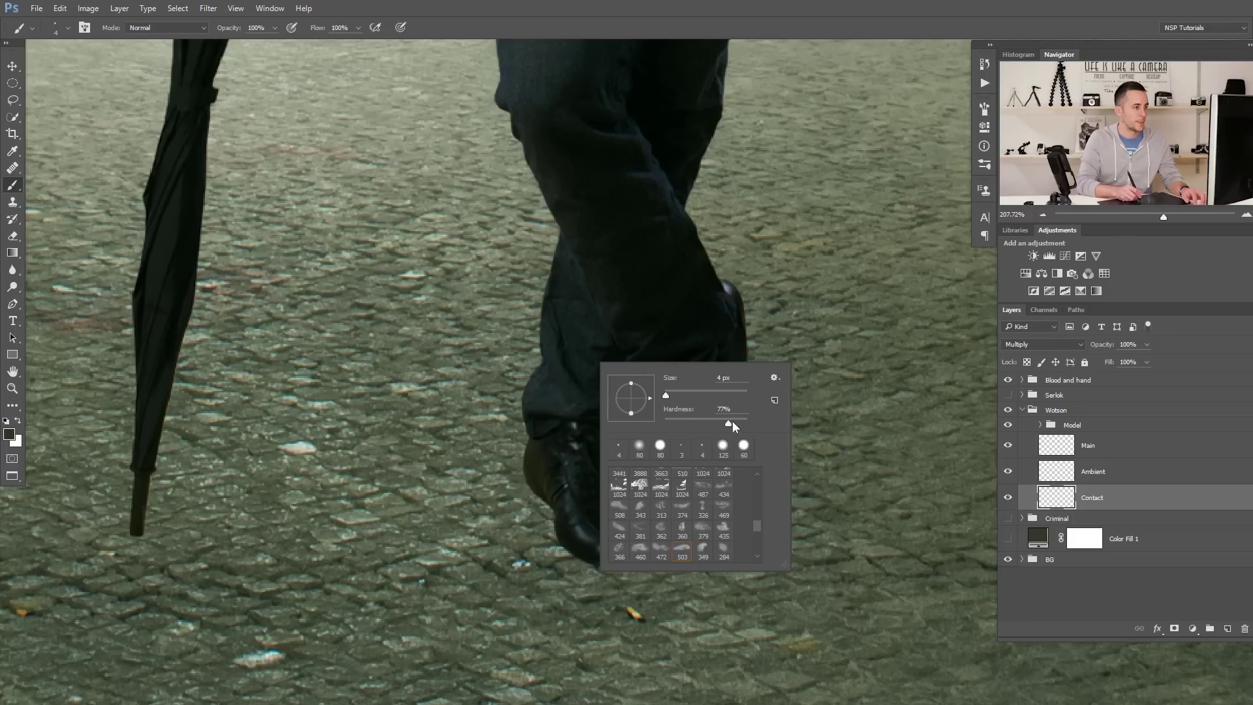
drag(727, 425, 732, 424)
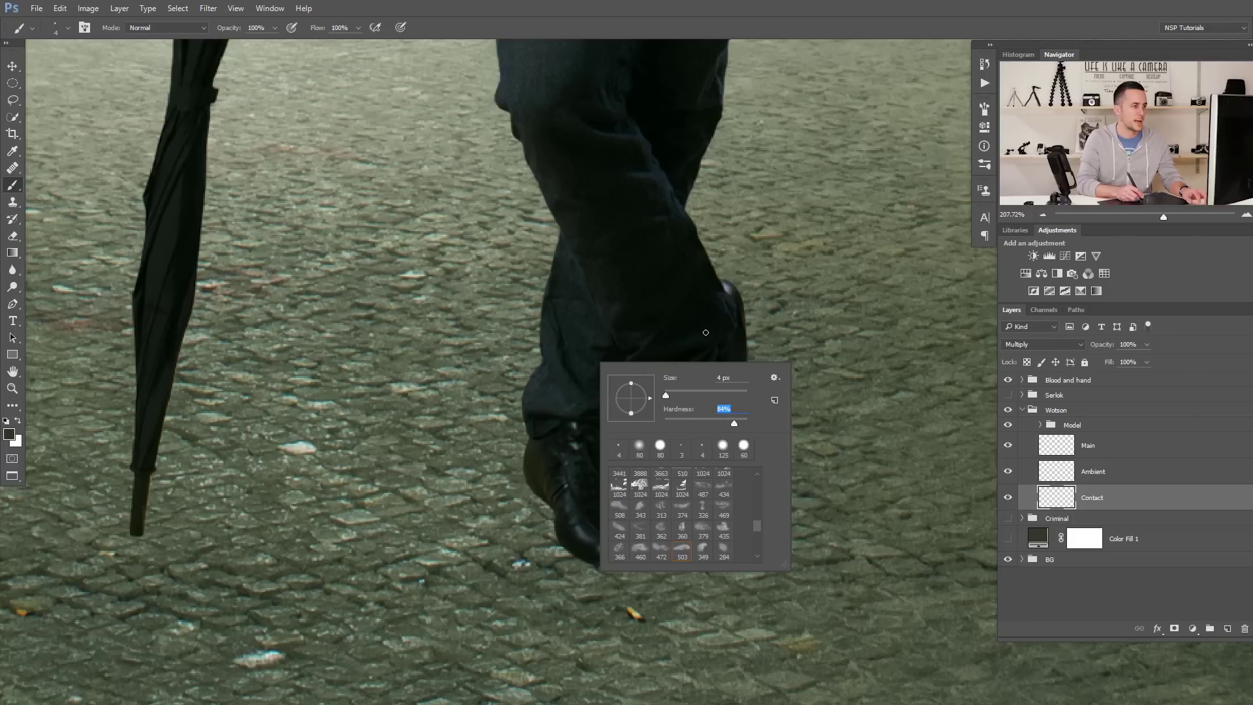
click(1051, 575)
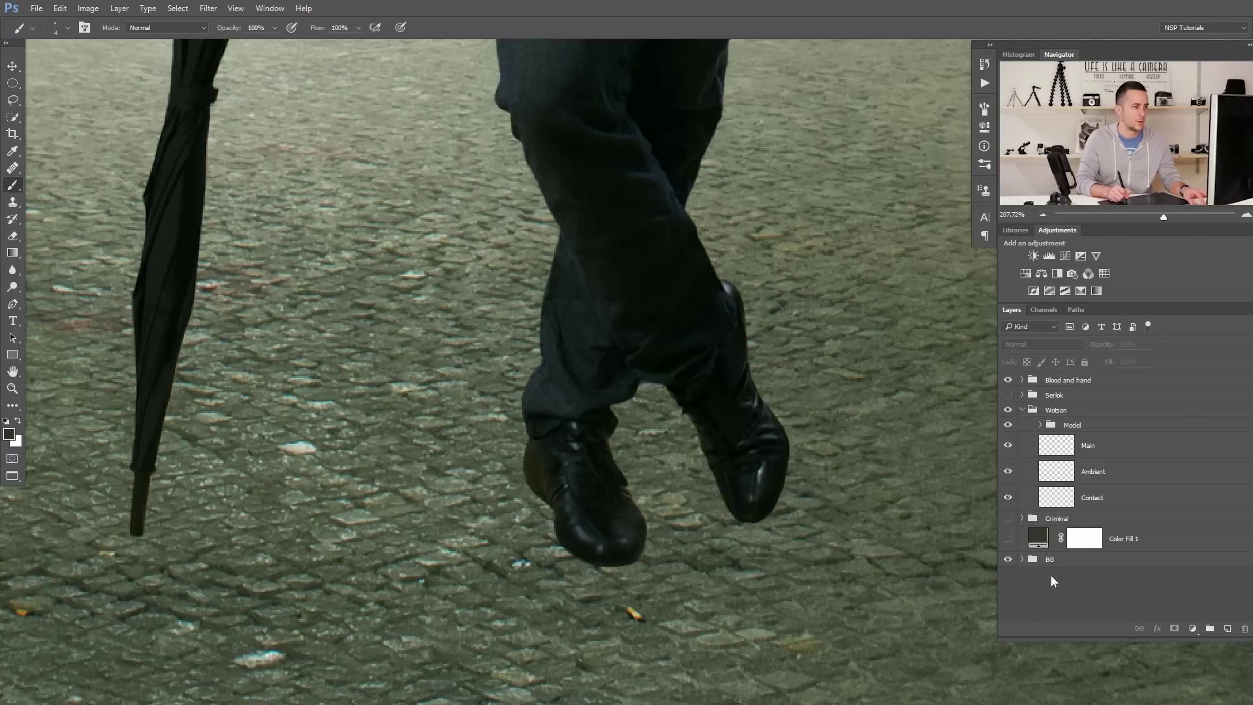
click(1043, 500)
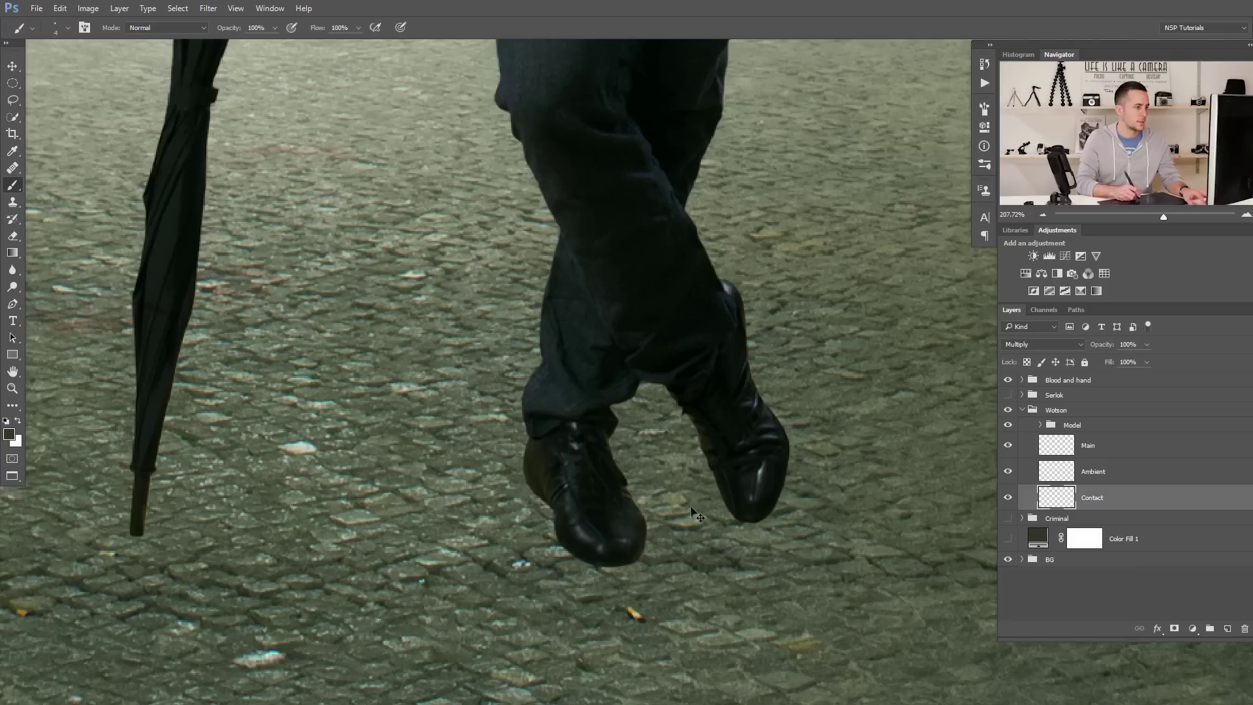
- Sample a dark colour from the cobblestones around the shoes and enlarge the brush to 20 px
scroll(693, 512, up, 1)
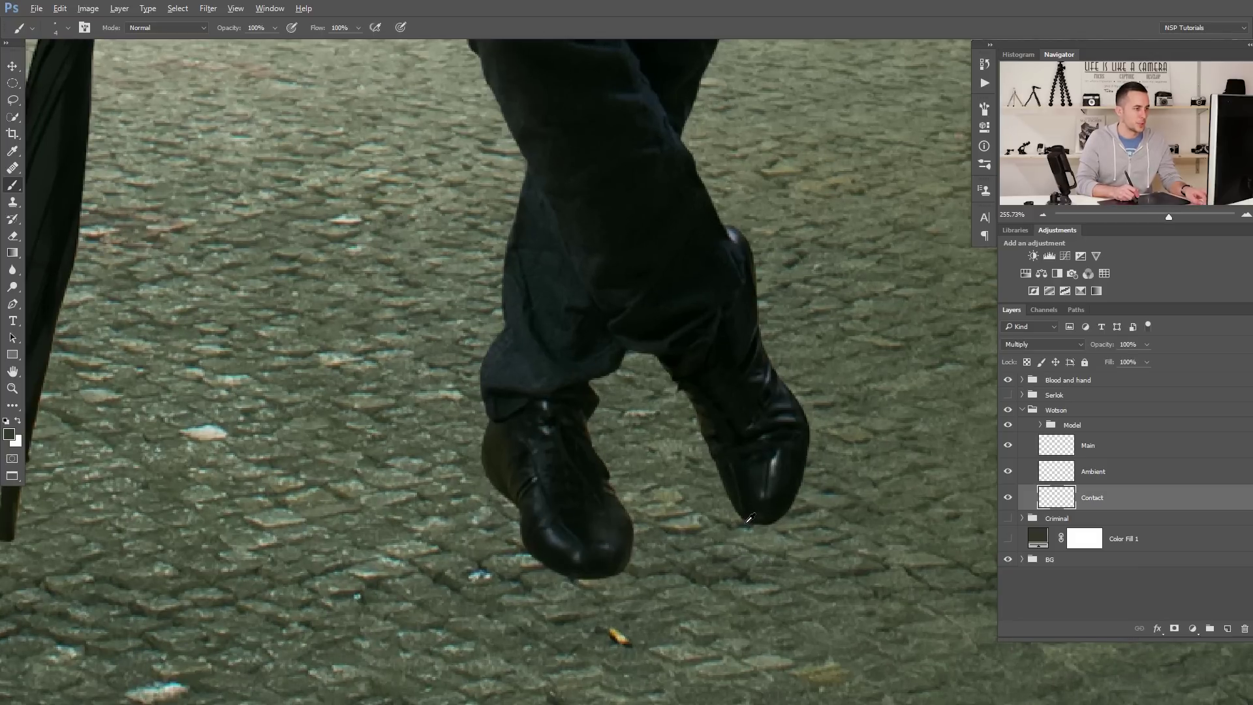
click(748, 520)
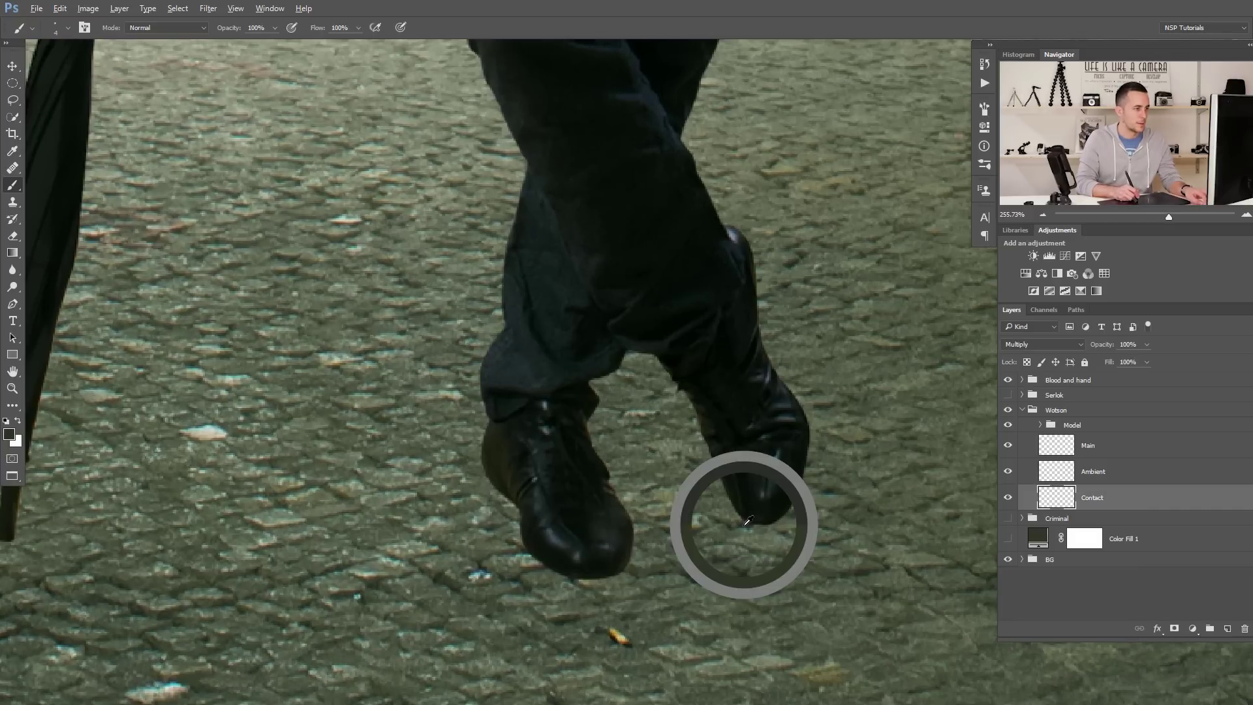
drag(744, 525, 484, 560)
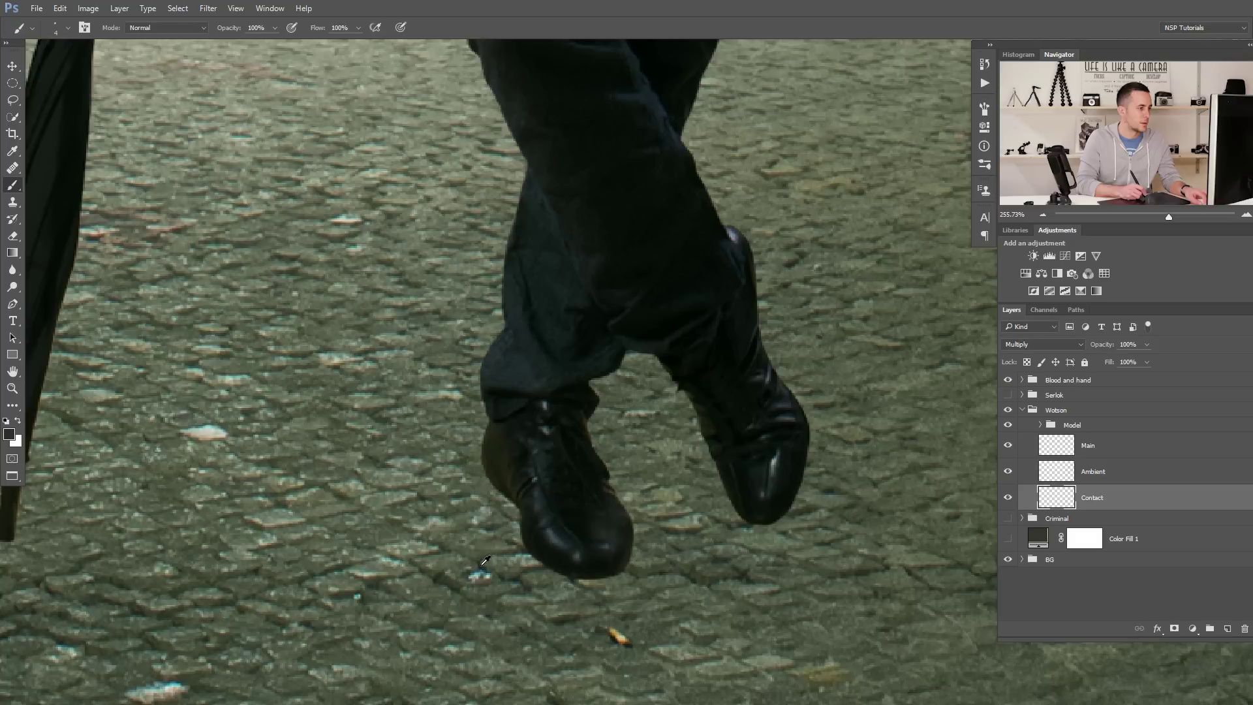
key(bracketright)
key(bracketright)
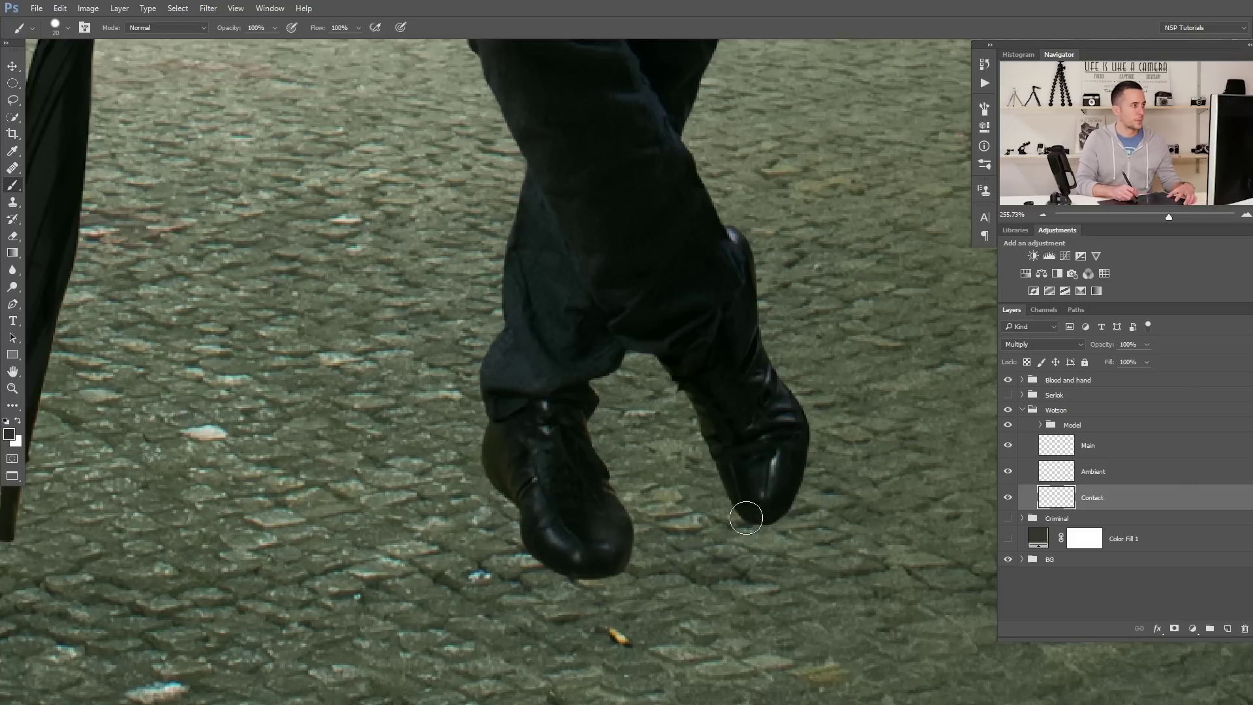
- Try to paint a contact shadow beneath the shoes on the Contact layer, then undo the stroke
mouse_move(761, 517)
mouse_down()
mouse_move(706, 575)
mouse_move(653, 654)
mouse_move(629, 674)
mouse_move(654, 635)
mouse_move(585, 680)
mouse_up()
drag(688, 601, 780, 599)
drag(730, 540, 706, 469)
drag(727, 520, 693, 543)
key(ctrl+z)
- Sample a dark colour from the cobblestones beside the front shoe as the brush colour
drag(559, 521, 624, 534)
scroll(624, 534, up, 2)
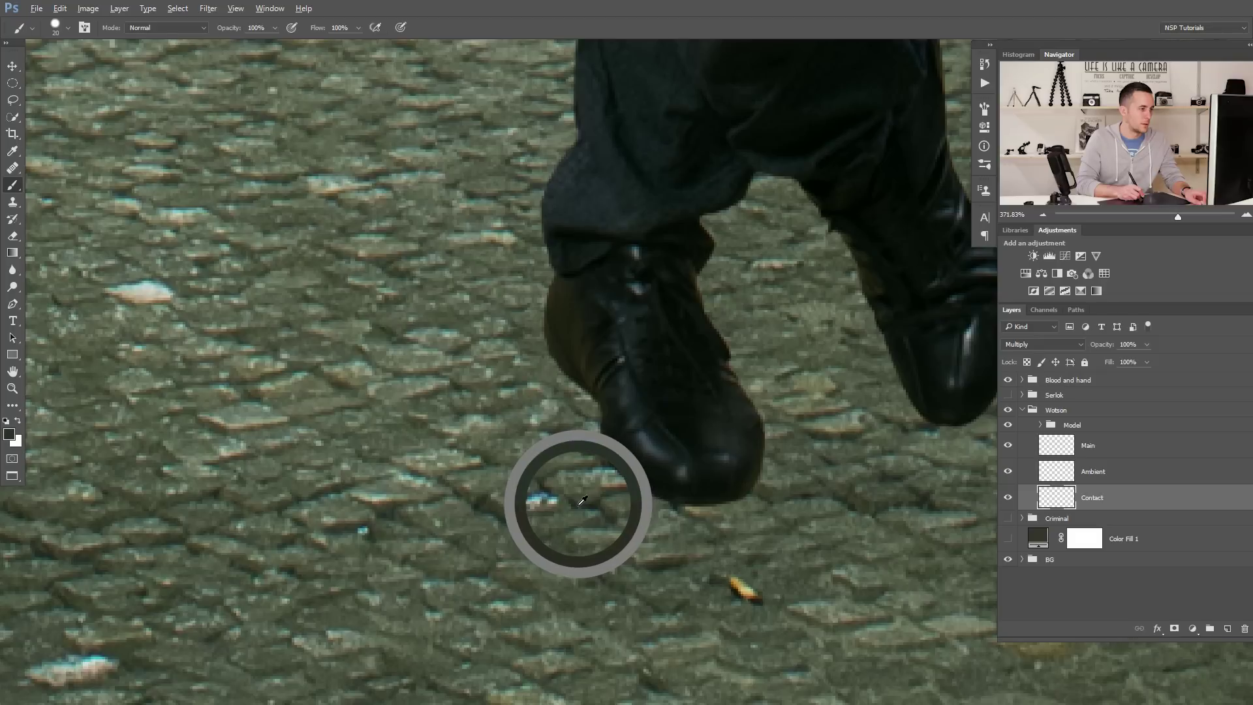
mouse_move(585, 500)
mouse_down()
mouse_move(605, 569)
mouse_move(670, 573)
mouse_move(668, 559)
mouse_move(690, 550)
mouse_move(659, 531)
mouse_move(654, 578)
mouse_up()
scroll(655, 578, down, 6)
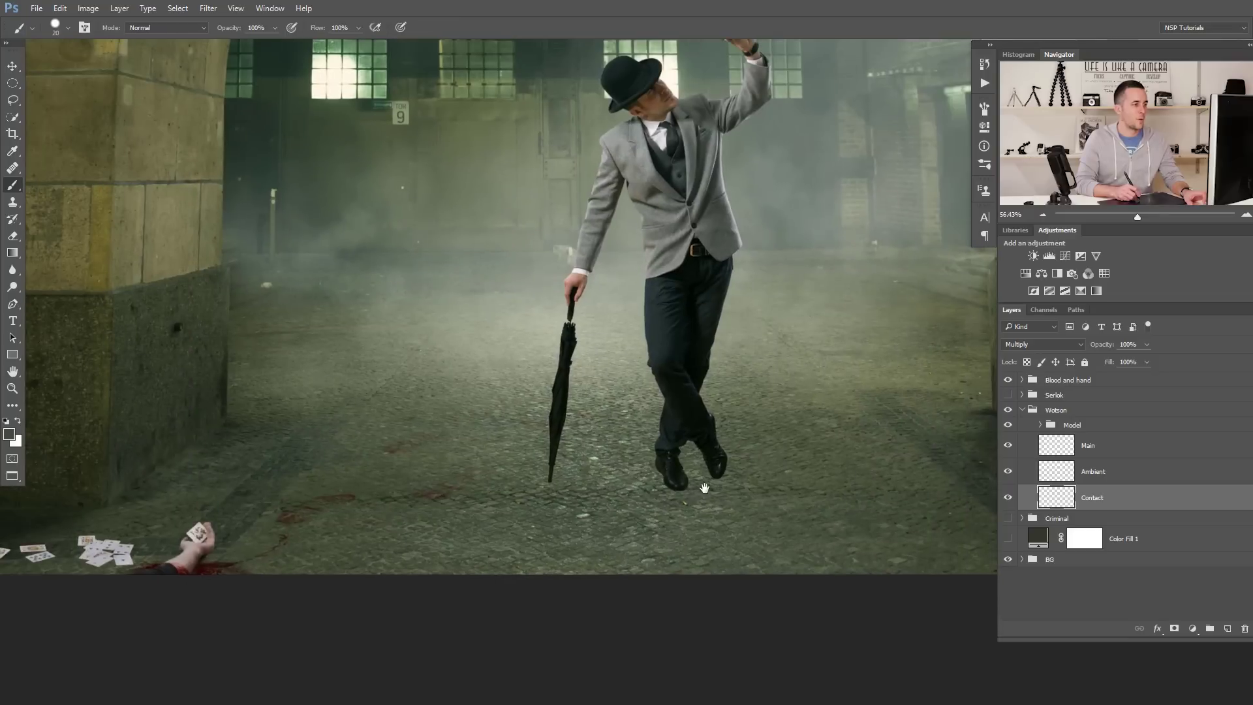
- Paint a thin contact shadow under the front shoe on the Contact layer with a 10 px brush, and lower the brush opacity to 60%
drag(704, 488, 663, 520)
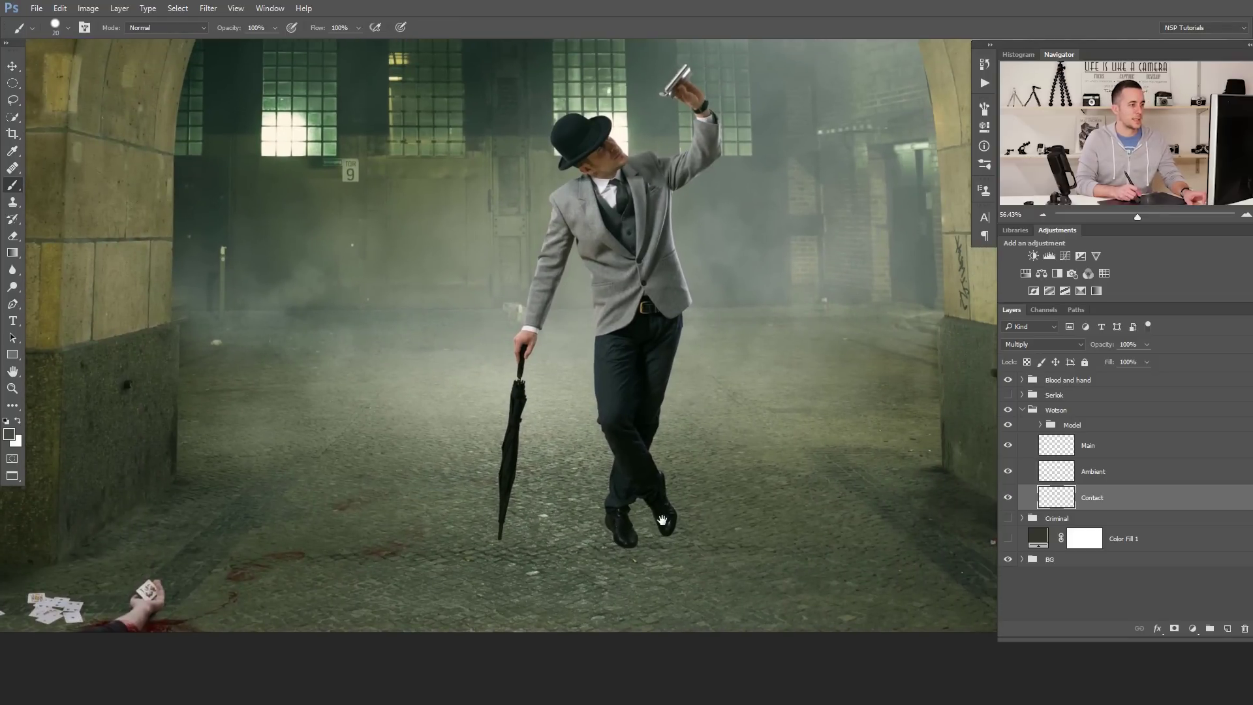
scroll(675, 527, up, 5)
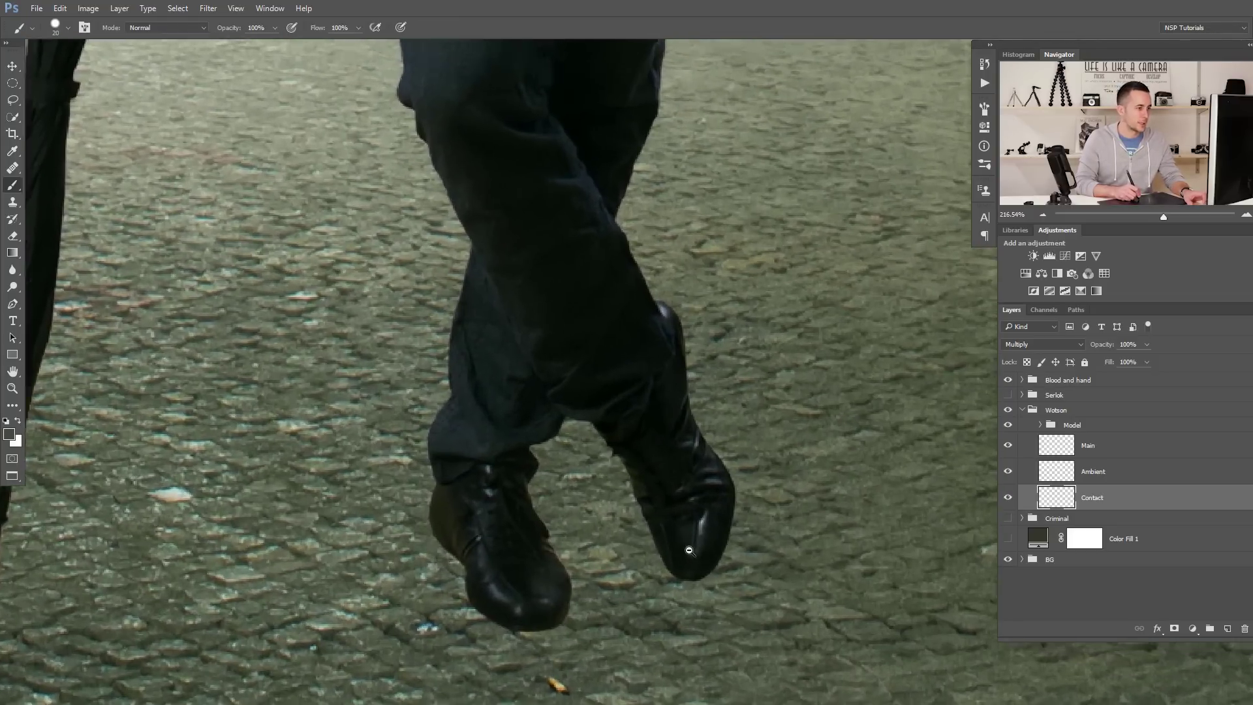
scroll(408, 505, up, 2)
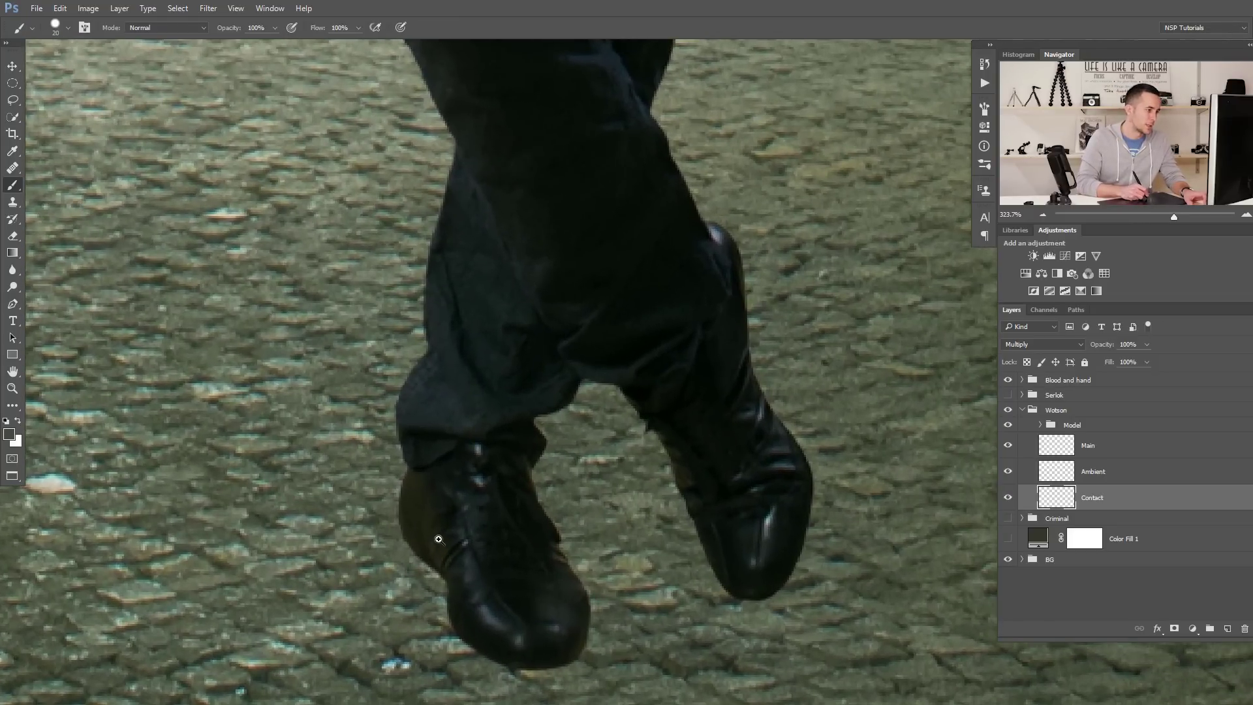
key(bracketleft)
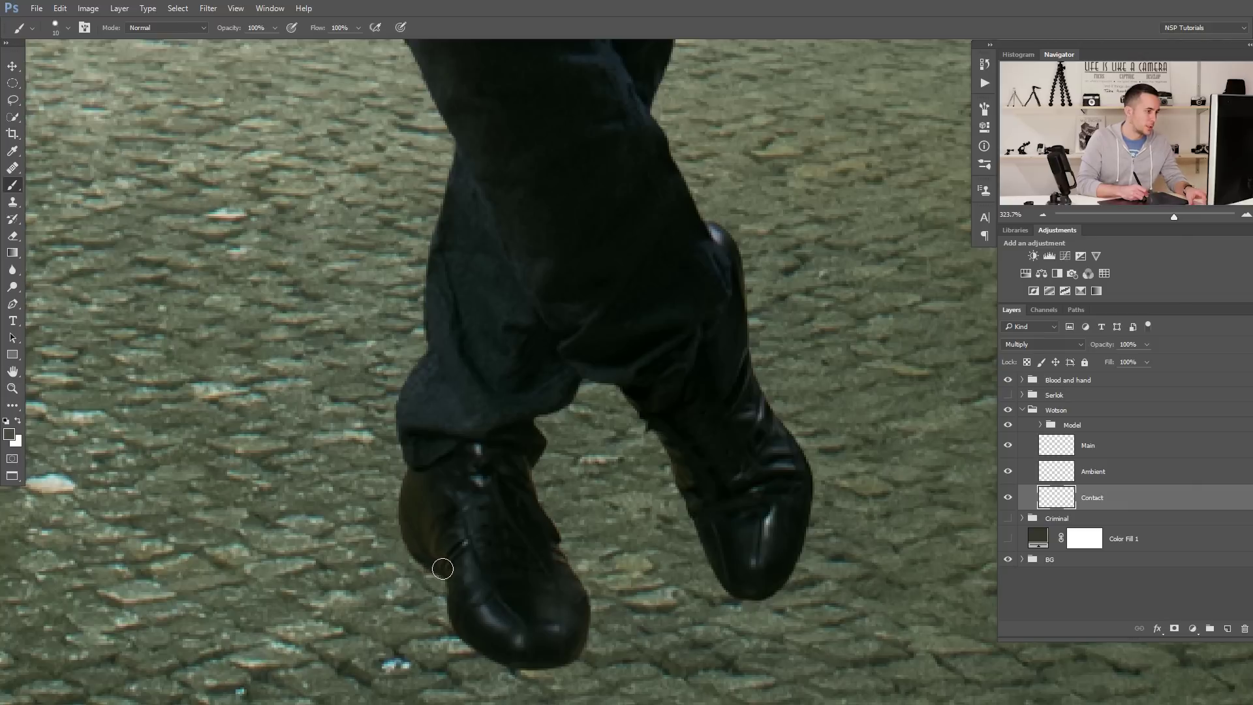
mouse_move(442, 568)
mouse_down()
mouse_move(458, 619)
mouse_move(496, 659)
mouse_move(536, 650)
mouse_move(539, 596)
mouse_move(561, 626)
mouse_move(548, 638)
mouse_move(620, 612)
mouse_move(584, 632)
mouse_move(490, 608)
mouse_move(520, 627)
mouse_move(595, 620)
mouse_move(550, 621)
mouse_move(590, 629)
mouse_up()
scroll(547, 634, up, 2)
key(6)
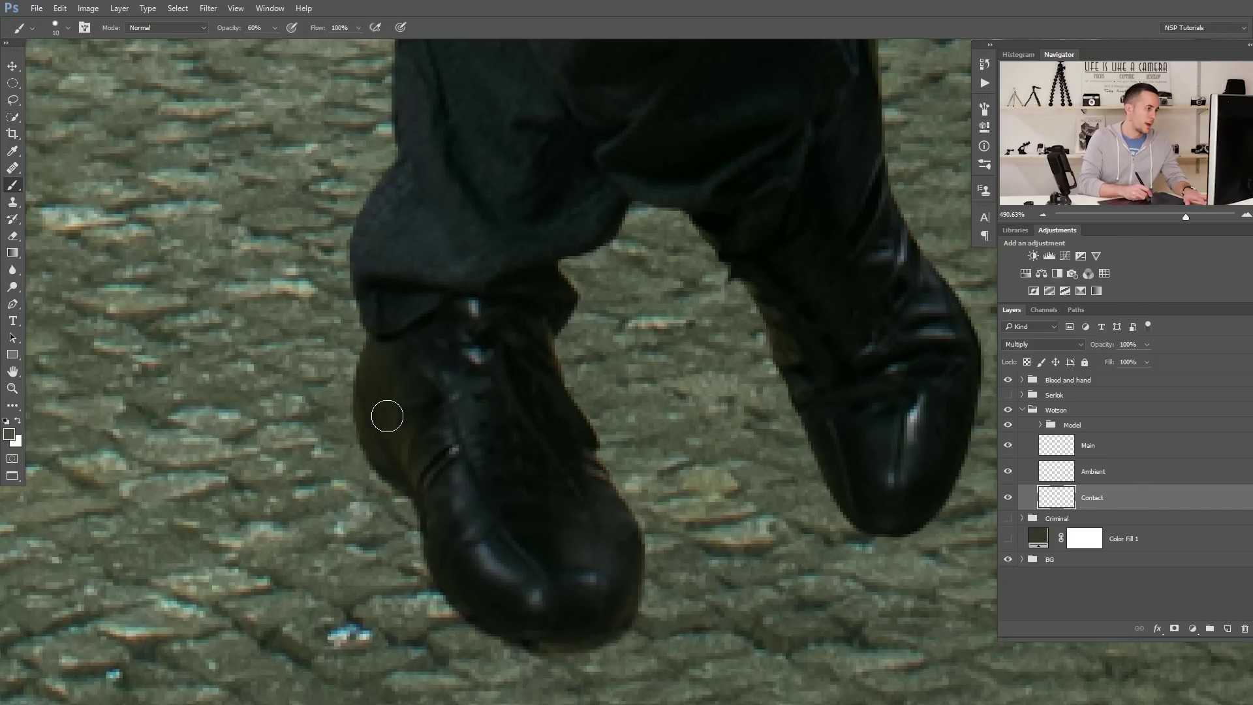
- Set the brush opacity to 100% and paint a contact shadow beneath the toe of the rear shoe
scroll(527, 431, right, 5)
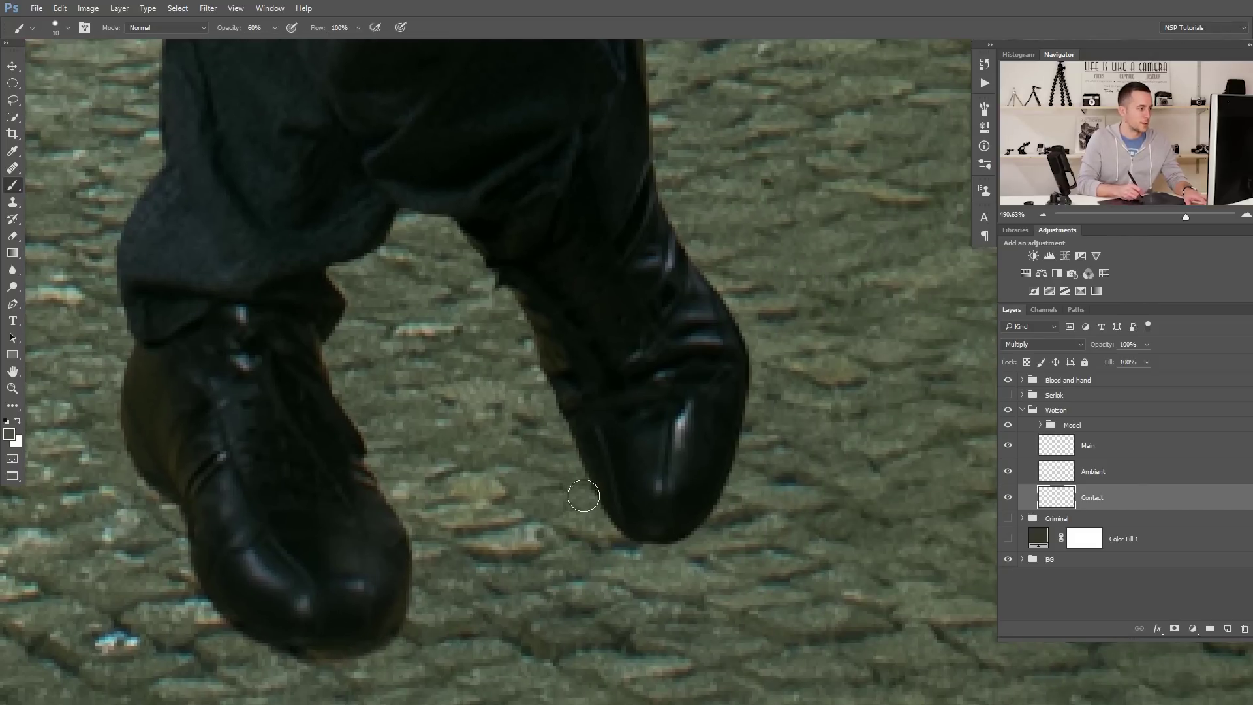
key(0)
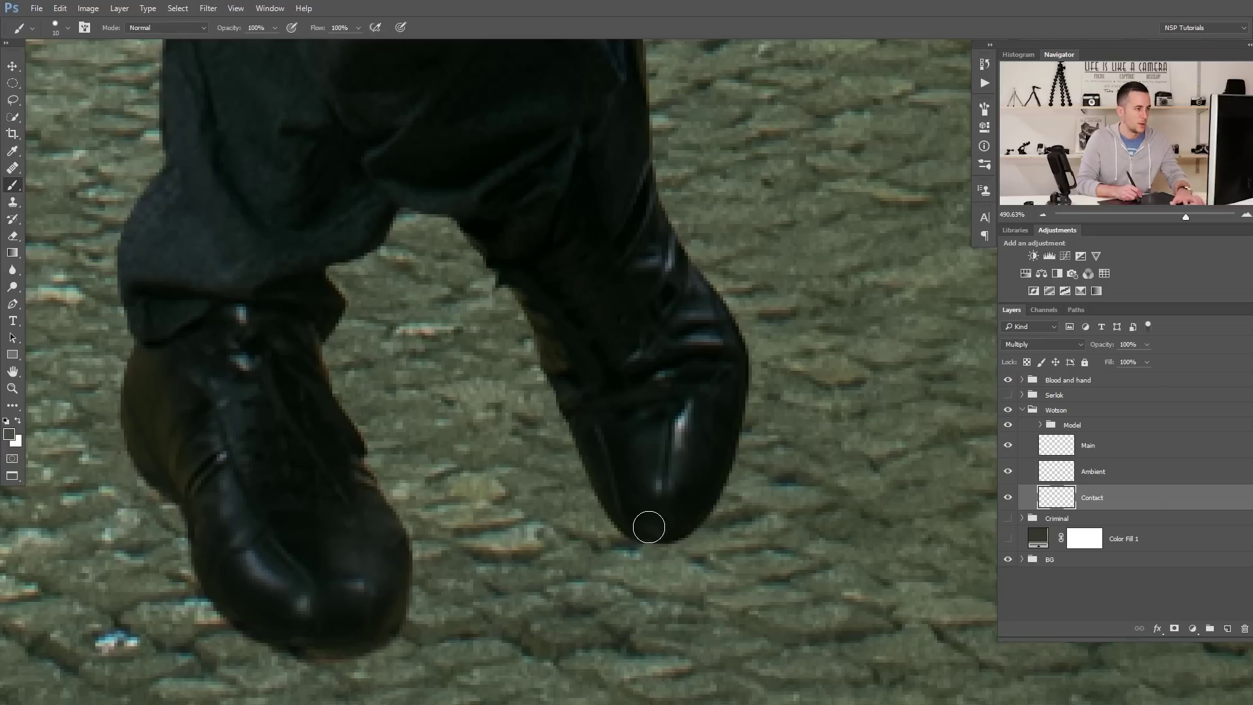
drag(648, 528, 697, 516)
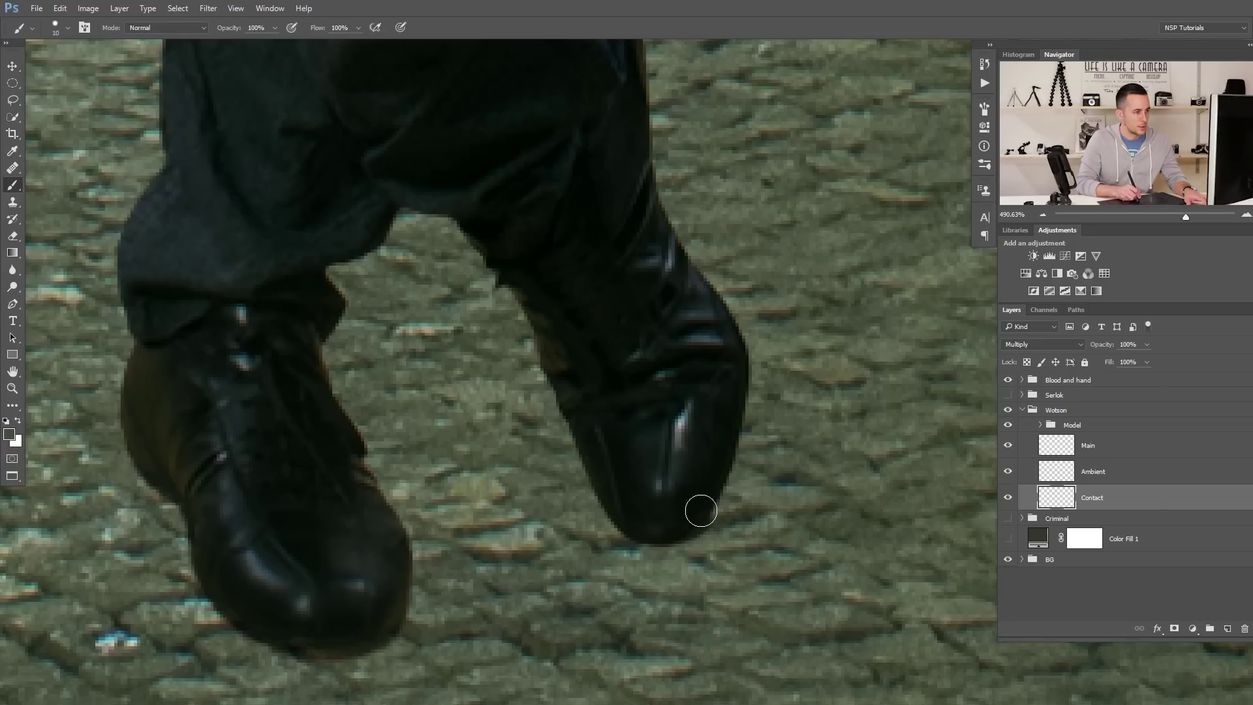
mouse_move(677, 496)
mouse_down()
mouse_move(627, 500)
mouse_move(745, 552)
mouse_up()
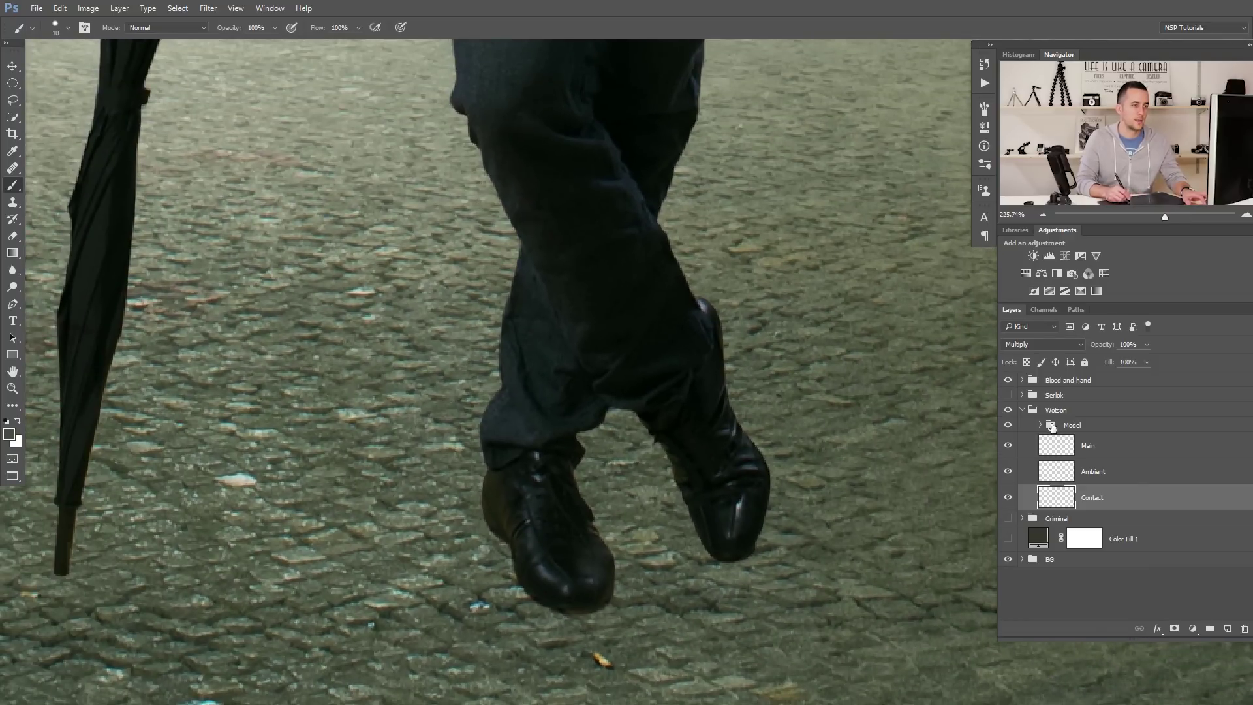
- Add a Curves adjustment layer clipped to the Model group, raising the midtones and lifting the black point to output 56
click(1057, 428)
click(1192, 629)
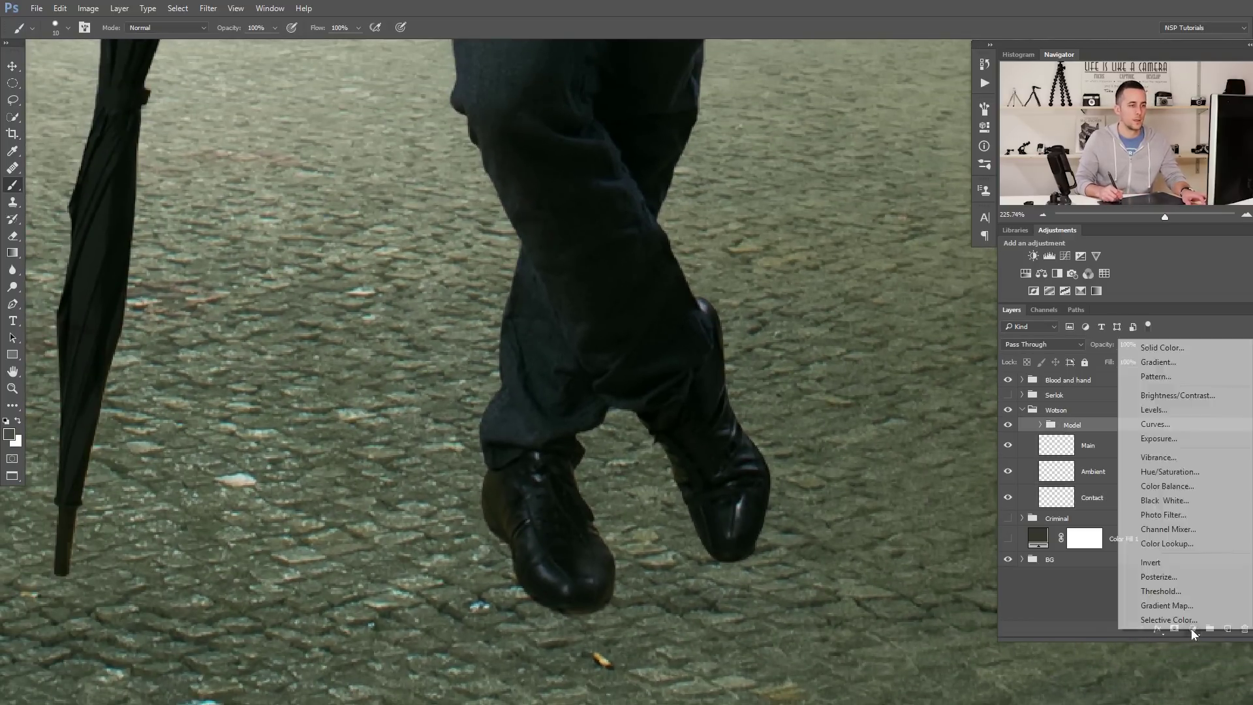
click(1162, 429)
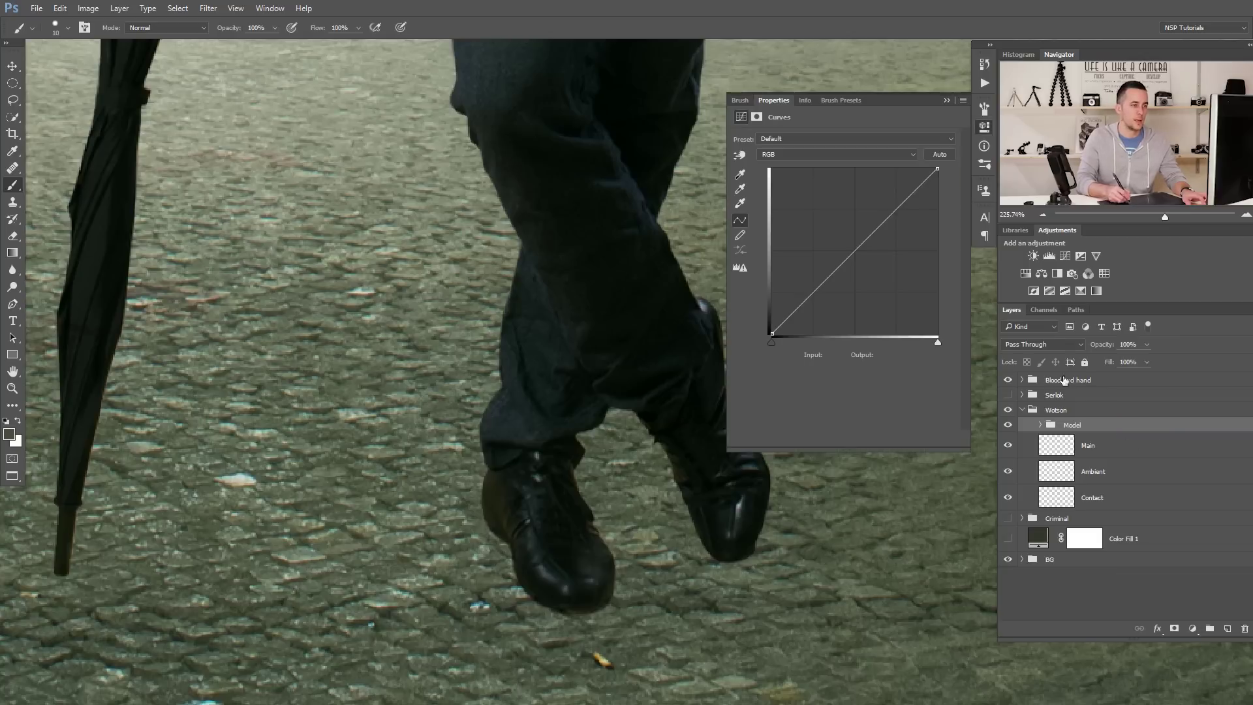
click(869, 438)
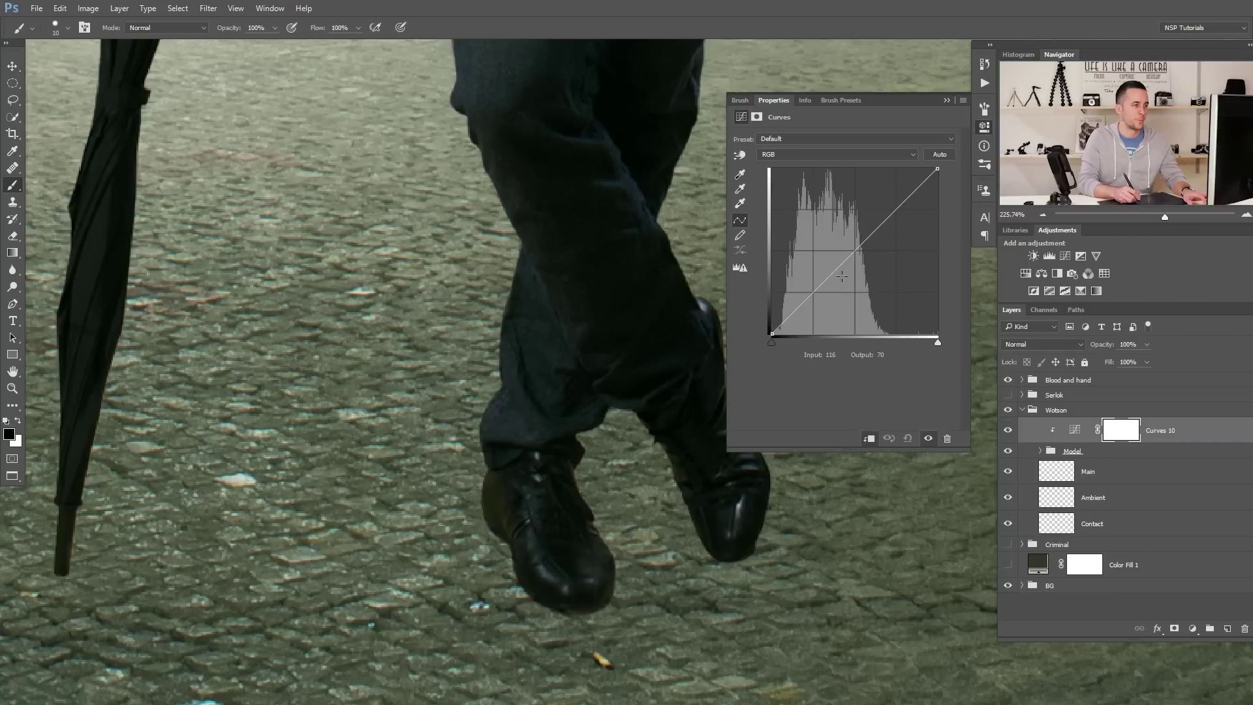
drag(841, 276, 826, 240)
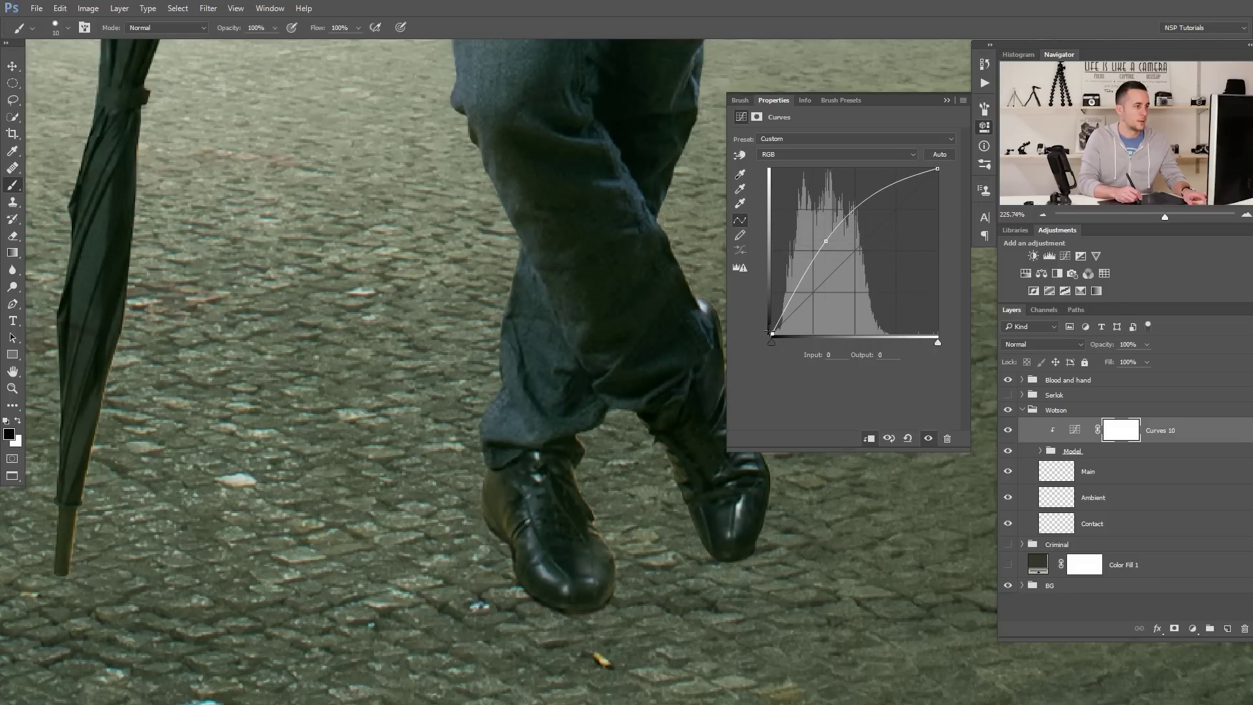
drag(771, 332, 772, 297)
- Compare the ground around the brightened shoes with the Contact layer hidden and shown
scroll(584, 484, down, 3)
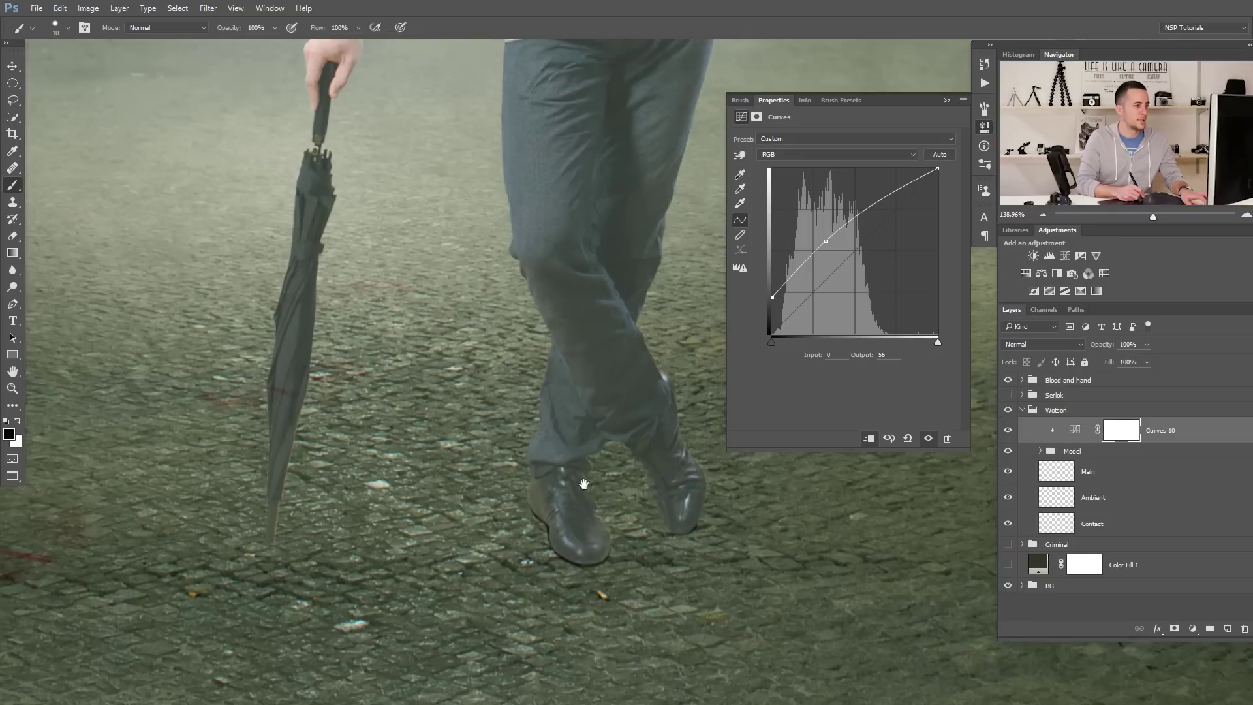
drag(583, 484, 556, 468)
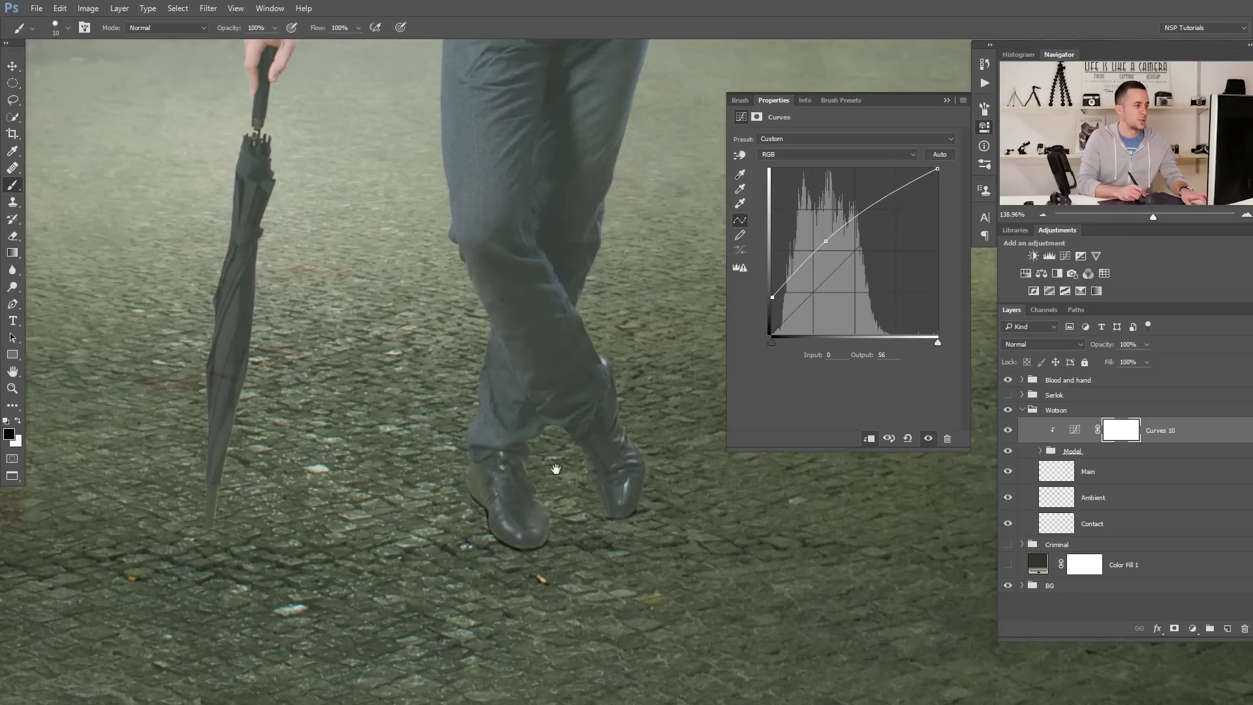
click(1008, 526)
click(1007, 525)
scroll(516, 522, up, 4)
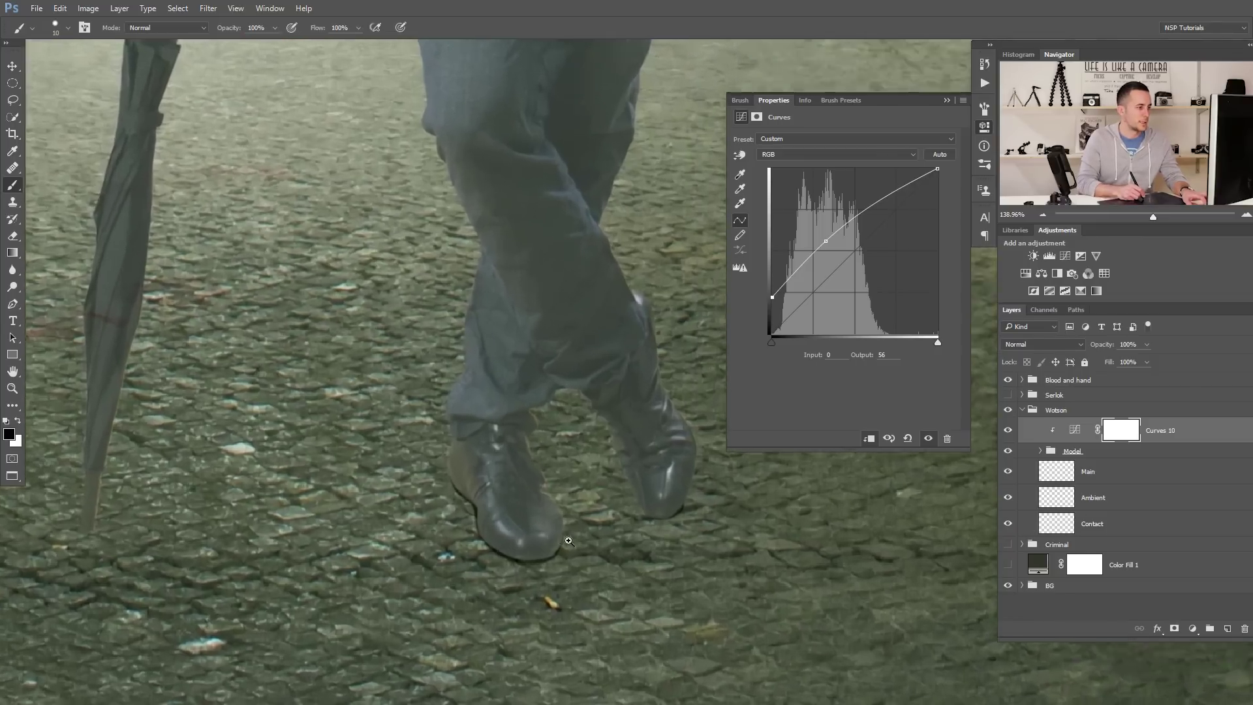
click(1007, 524)
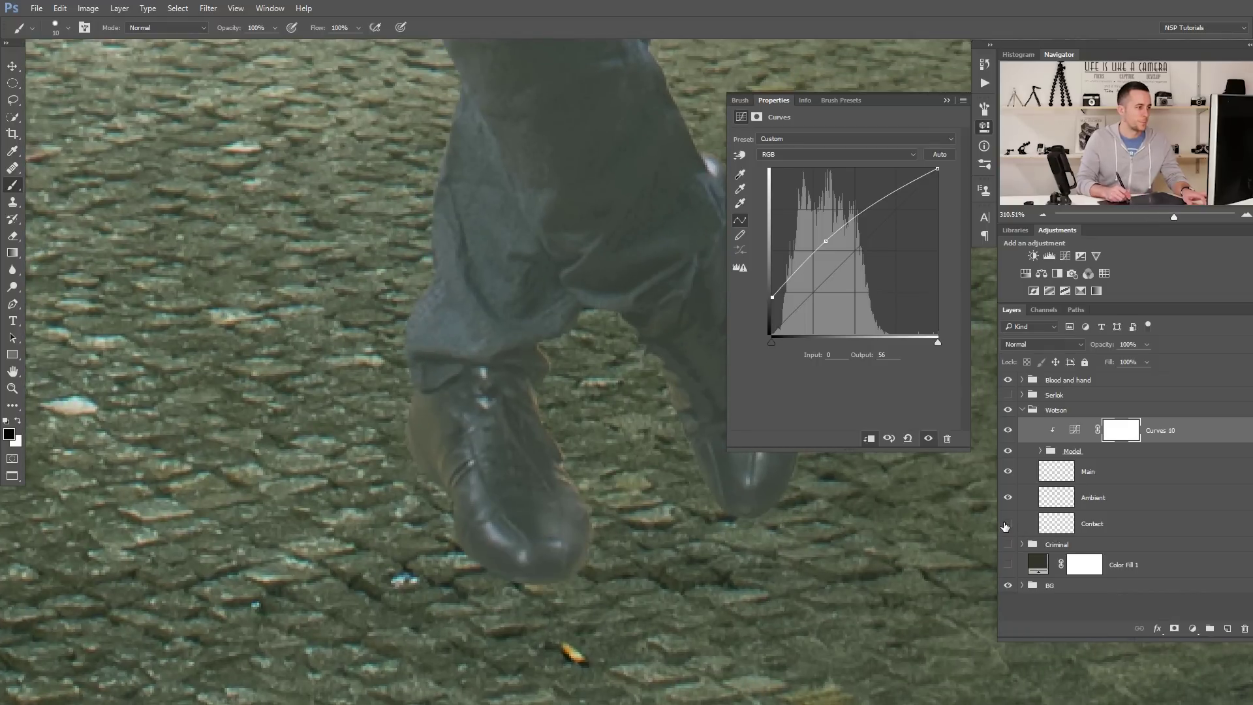
click(1006, 525)
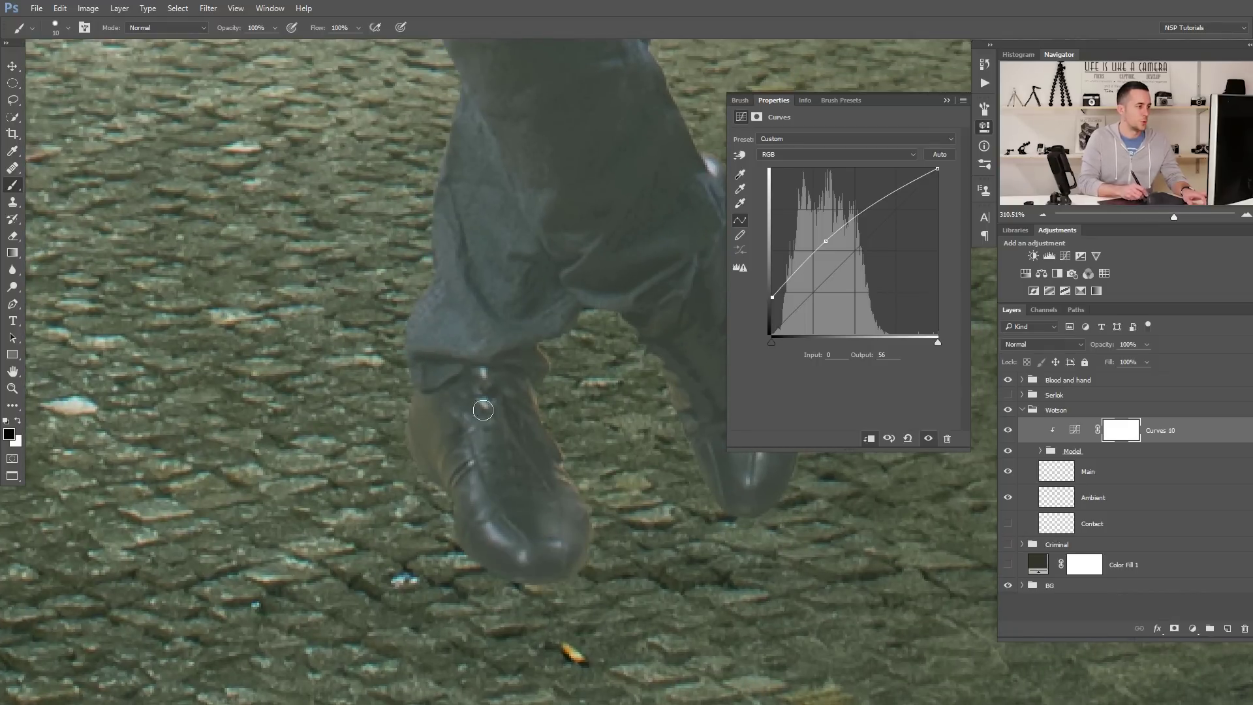
click(1008, 524)
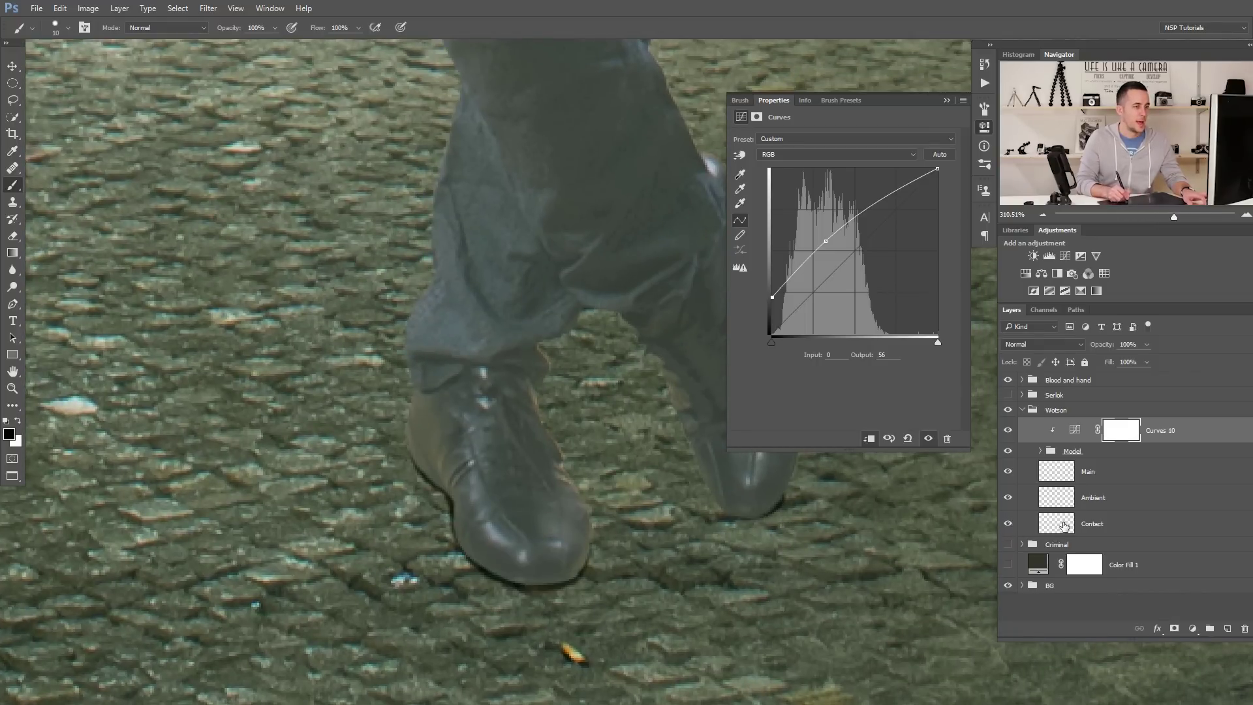
- Set up a smaller Eraser on the Contact layer for trimming the shadow beside the front shoe
click(1063, 526)
key(e)
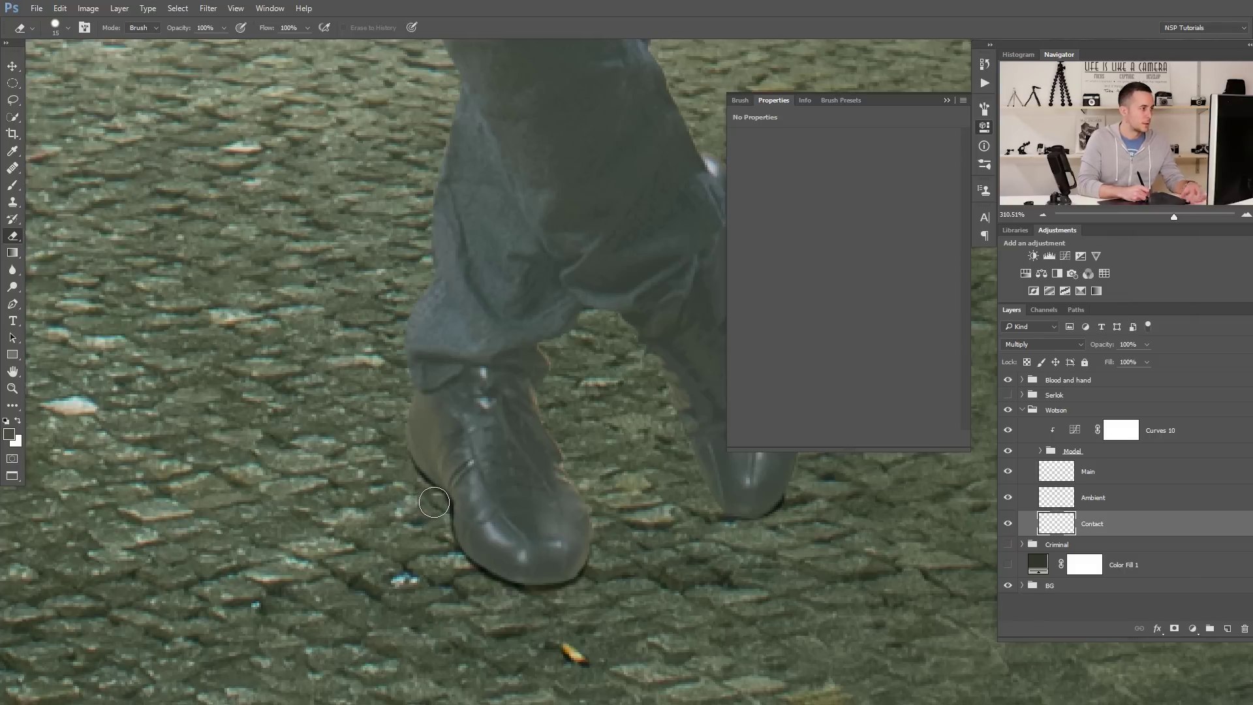
key(bracketleft)
key(bracketleft)
key(bracketleft)
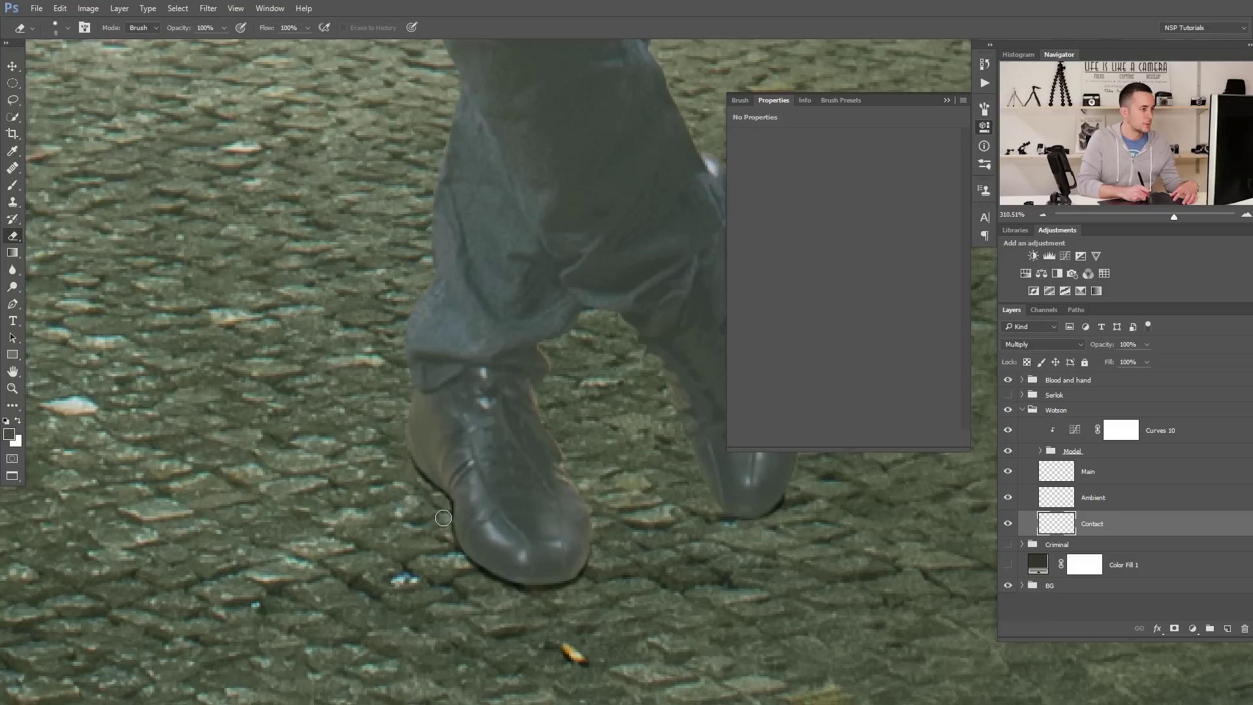
- Delete the temporary Curves adjustment layer and its clipping above the Model group
click(1075, 440)
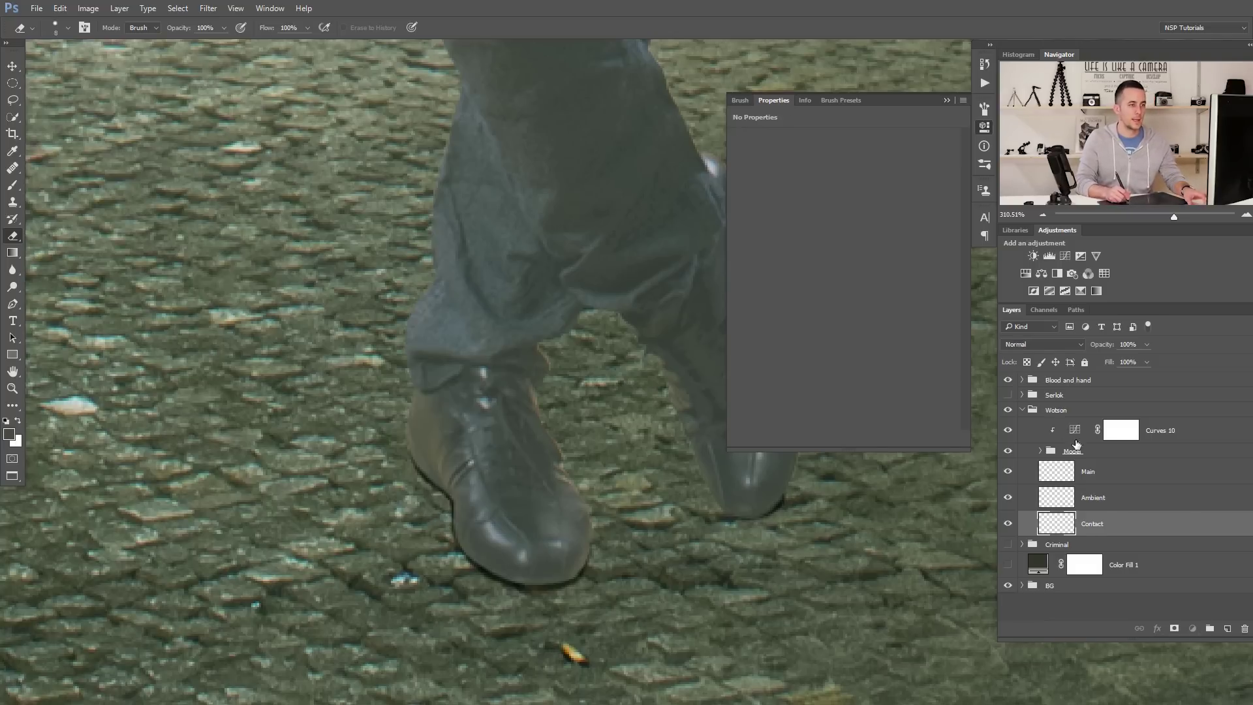
click(1081, 441)
key(Delete)
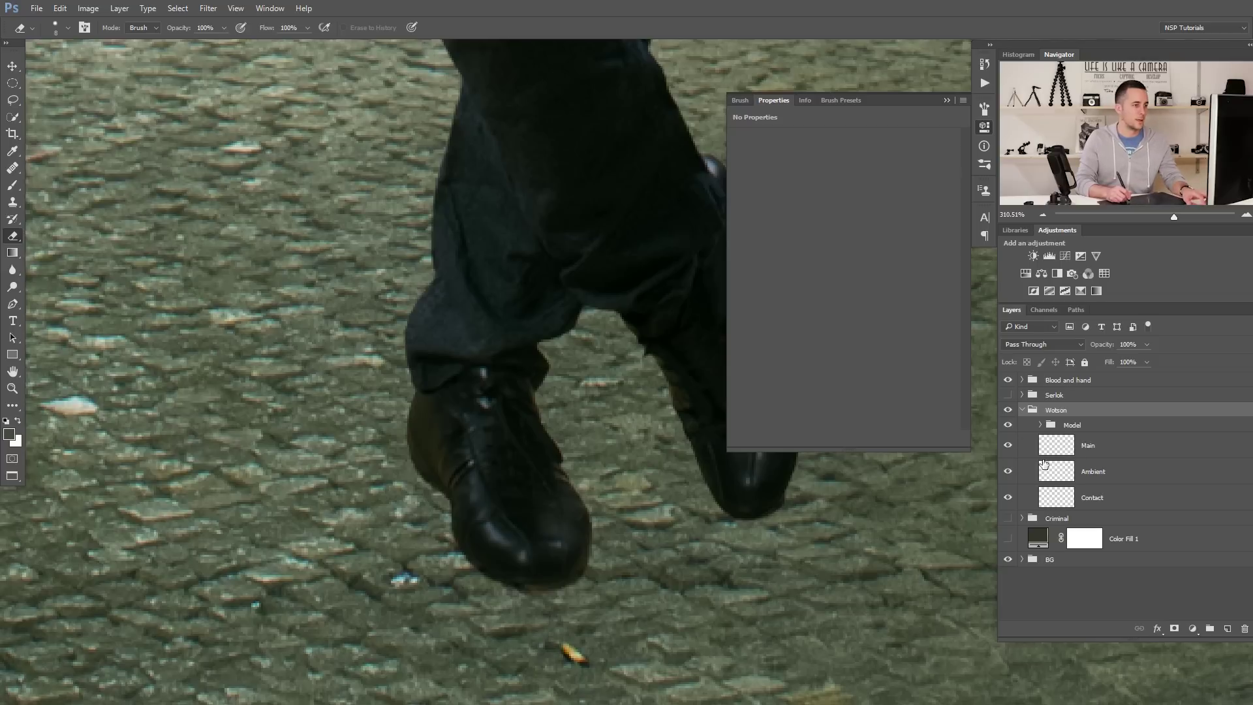
- Paint a small contact shadow at the base of the umbrella tip on the Contact layer with a very small brush
click(1056, 497)
drag(515, 469, 737, 490)
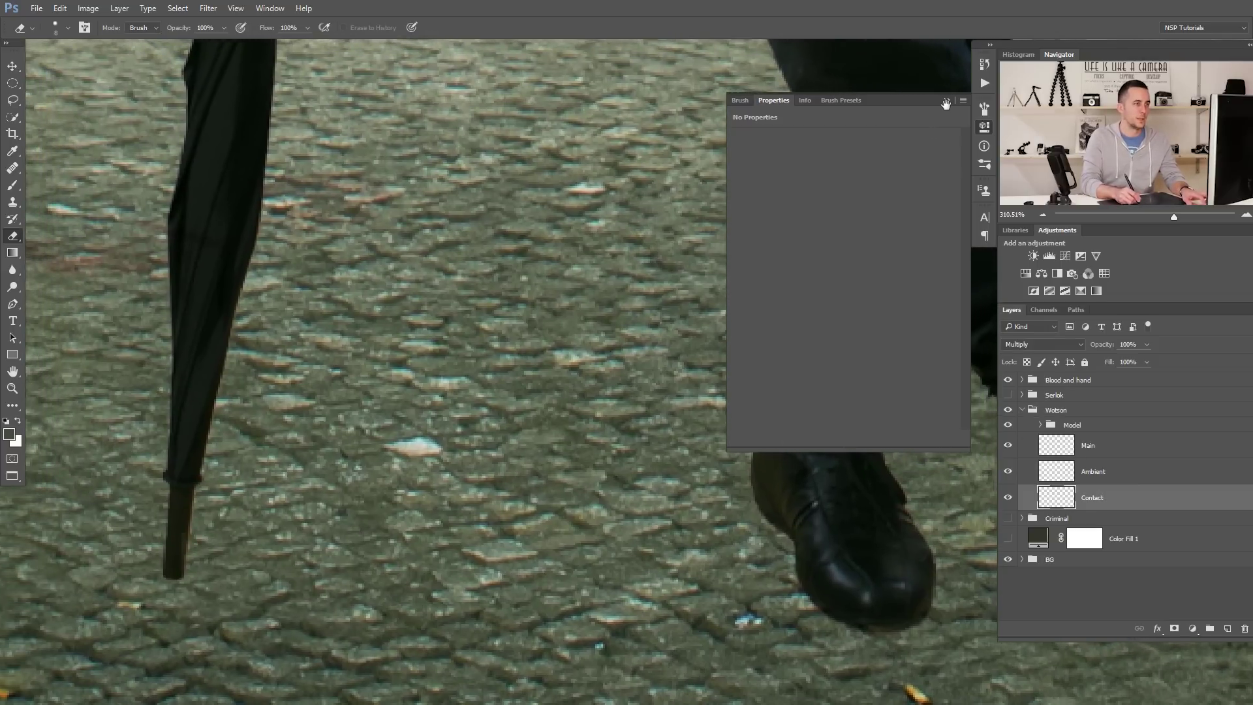
click(946, 100)
scroll(550, 312, up, 2)
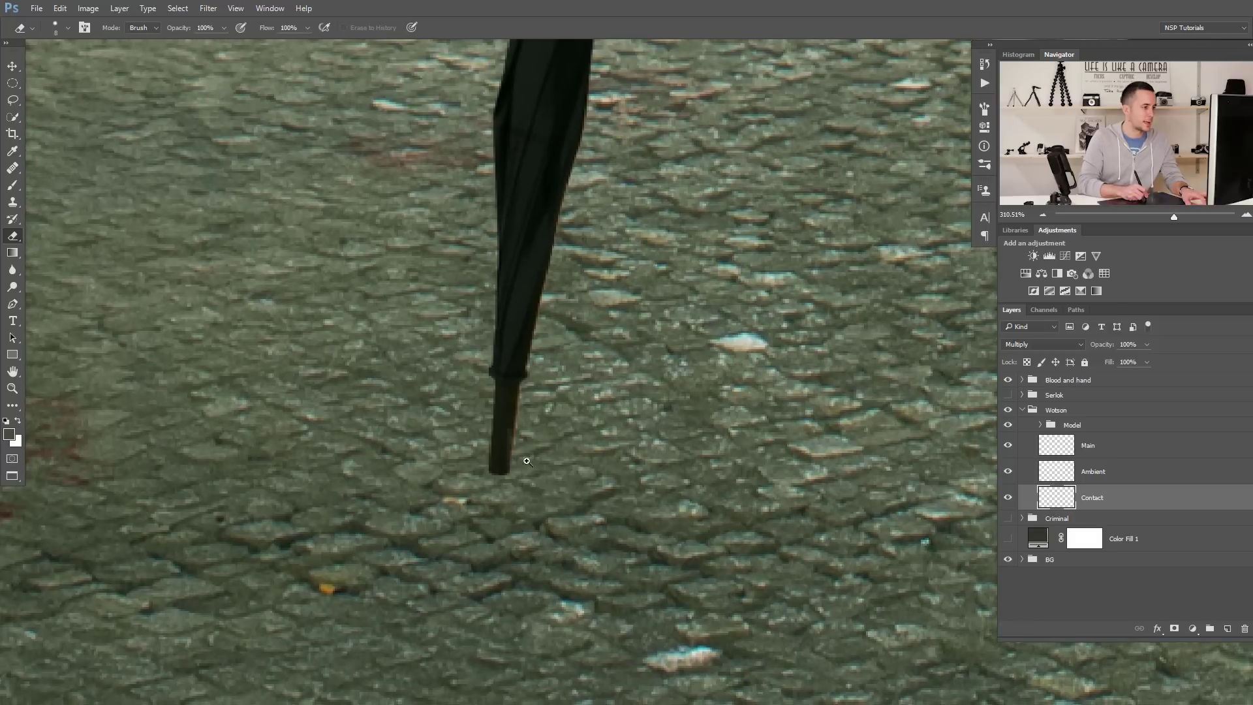
scroll(522, 456, up, 2)
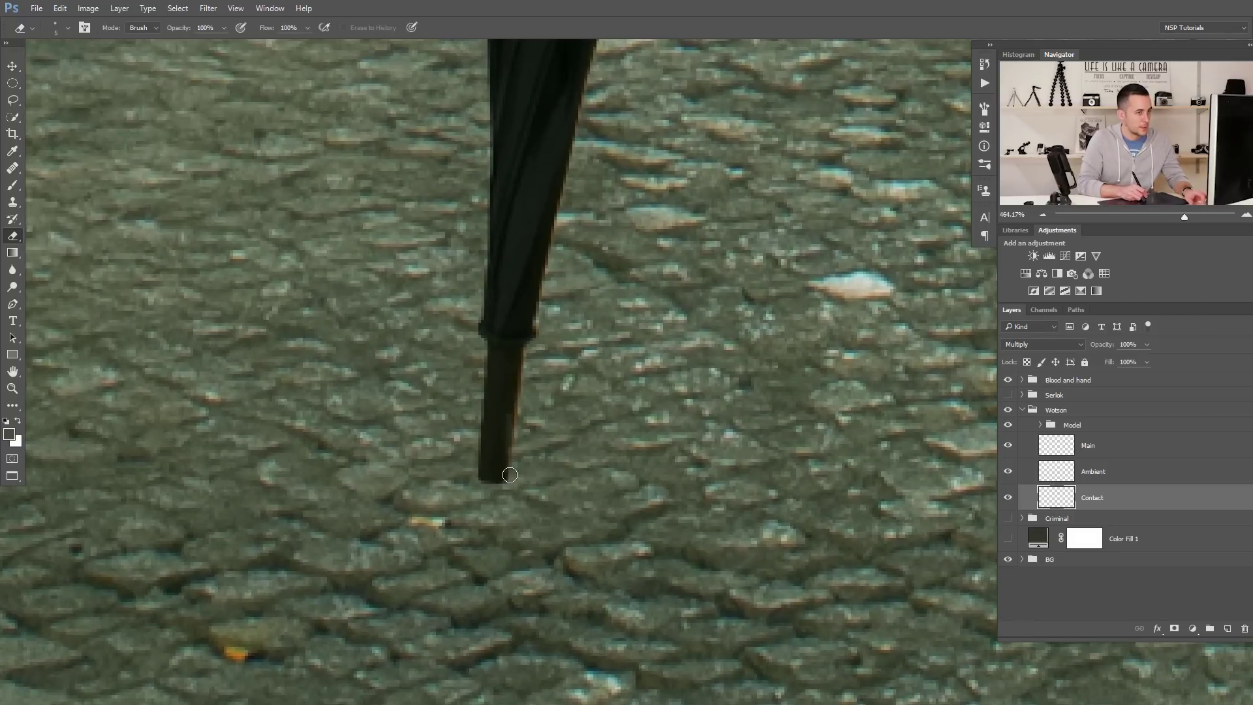
key(b)
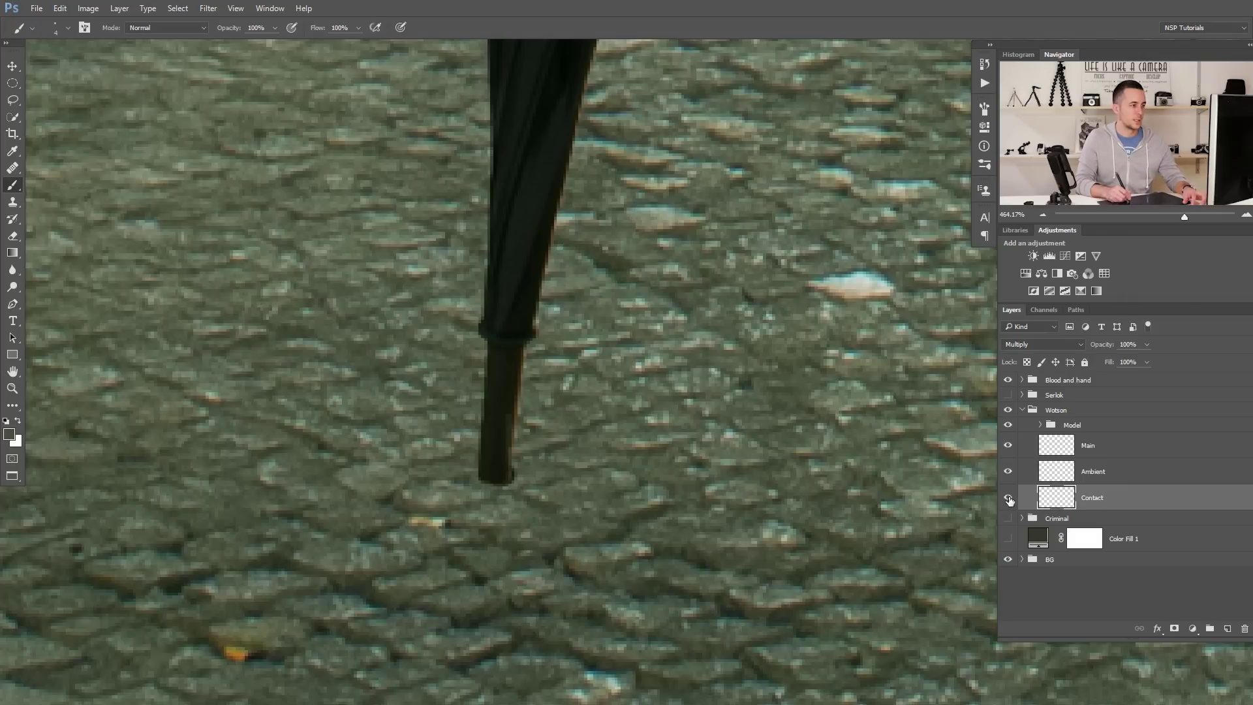
- Compare the umbrella tip with the Contact layer hidden and shown
click(1008, 498)
click(1008, 499)
click(1008, 498)
click(1008, 498)
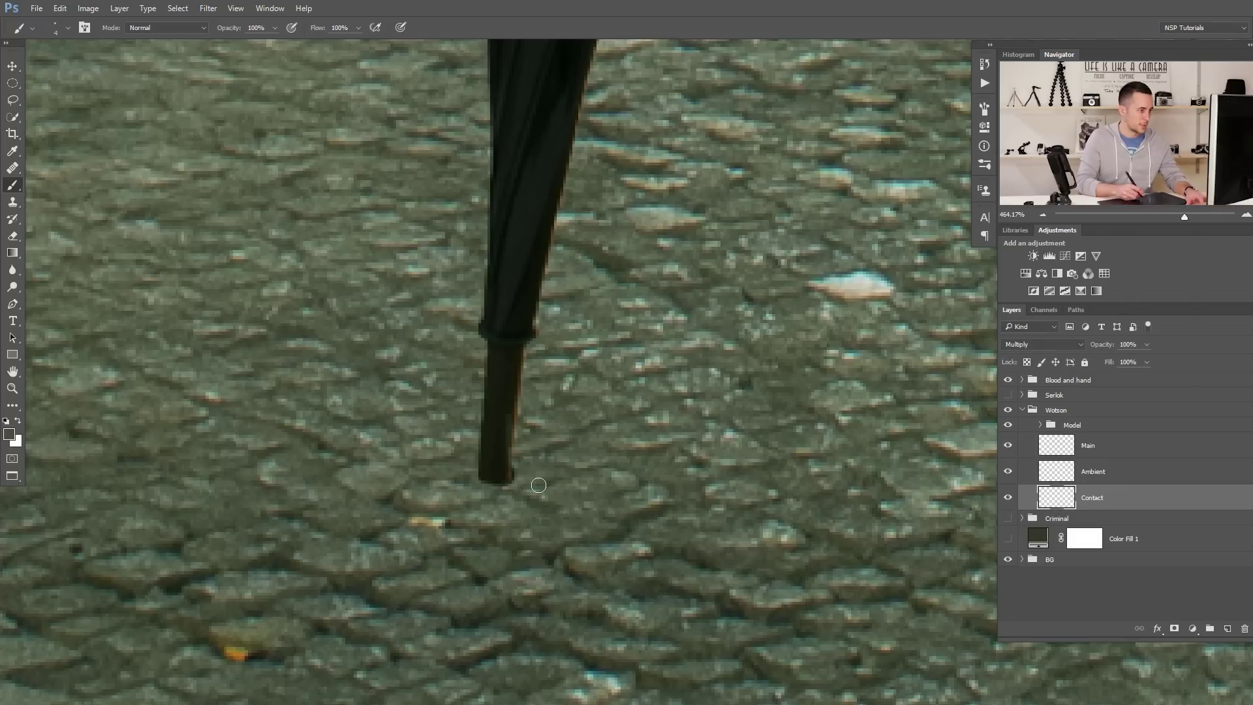
- Trim the contact shadow beside the umbrella tip with the Eraser
key(e)
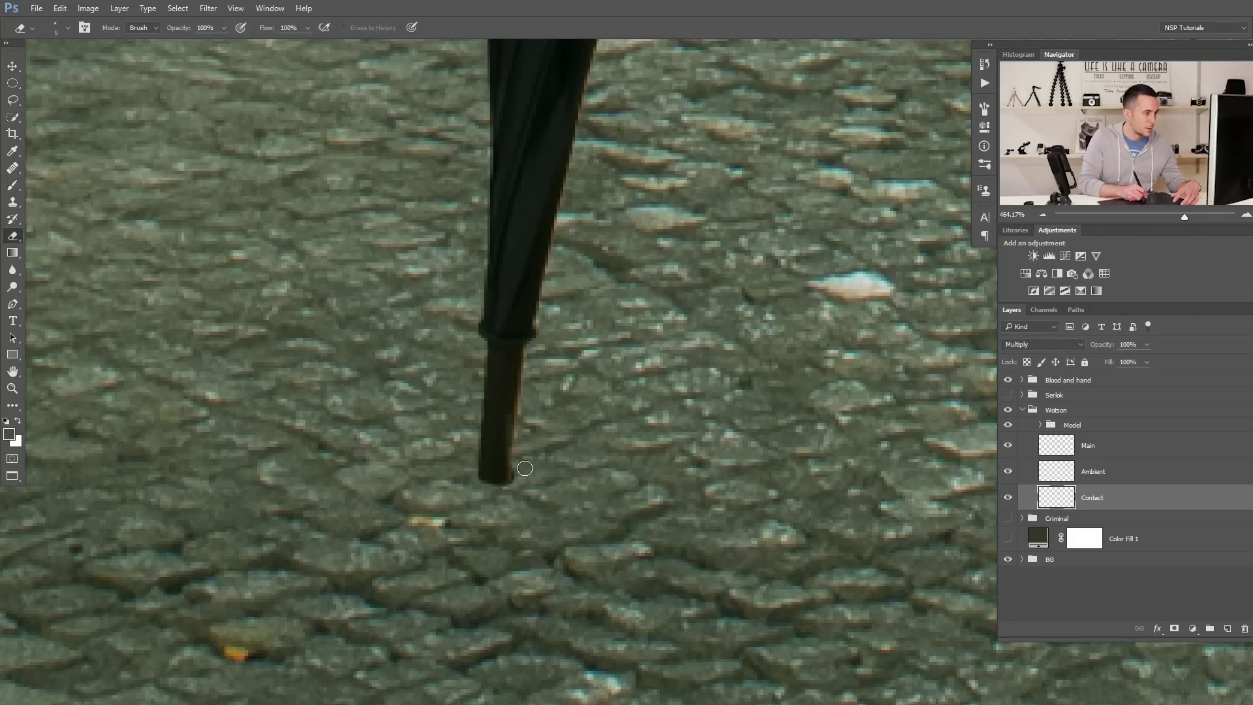
drag(849, 496, 697, 509)
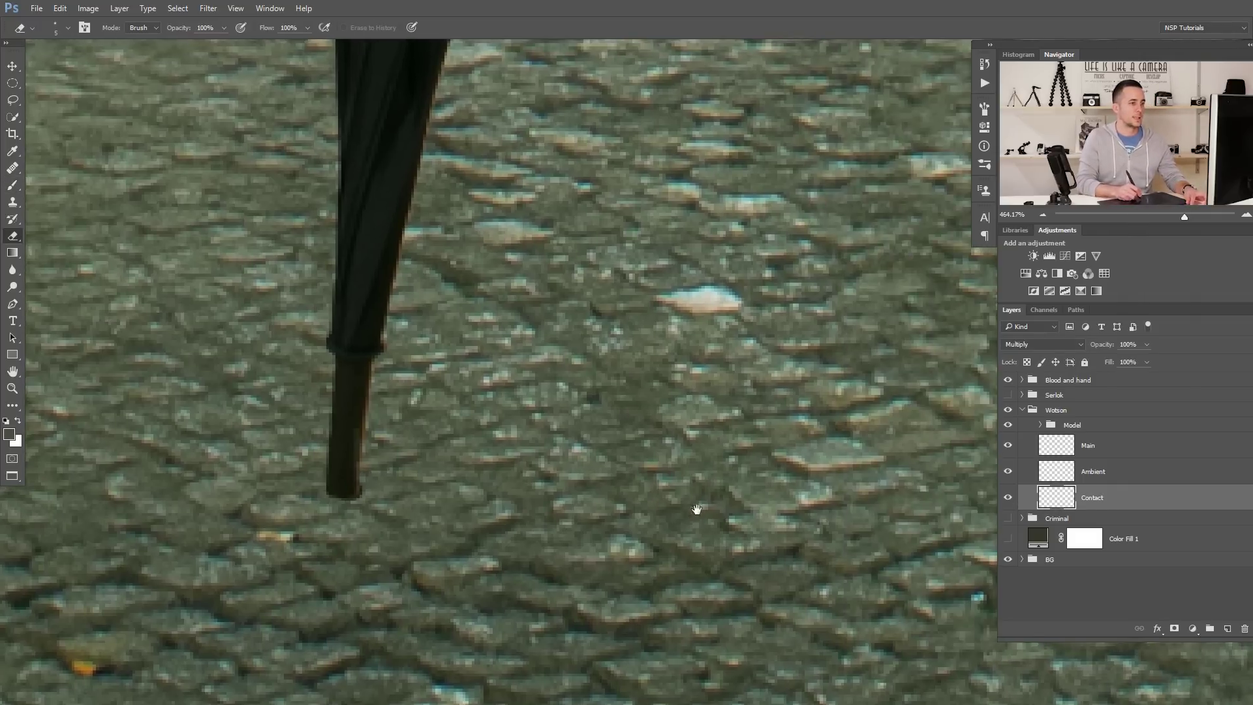
scroll(696, 508, down, 4)
drag(877, 455, 606, 459)
scroll(607, 460, down, 4)
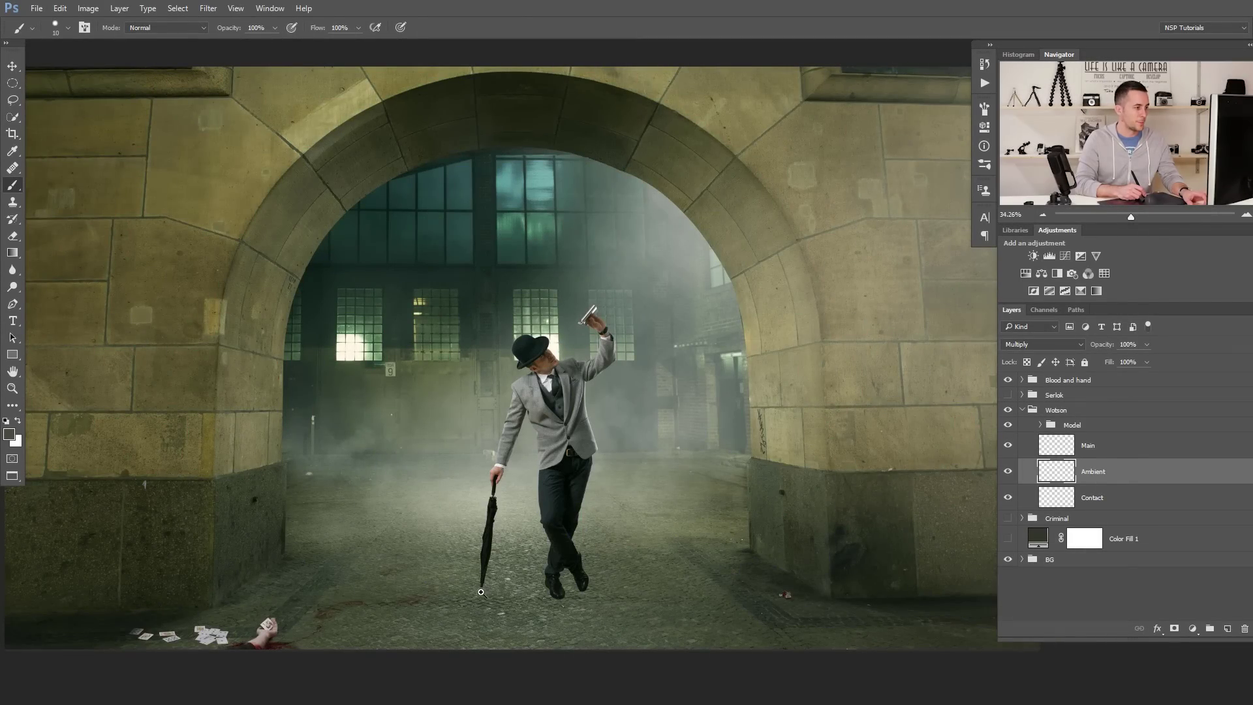
- Set the brush to 0% hardness and 10% opacity for painting on the Ambient layer
mouse_move(480, 592)
mouse_down()
mouse_move(576, 600)
mouse_move(482, 603)
mouse_up()
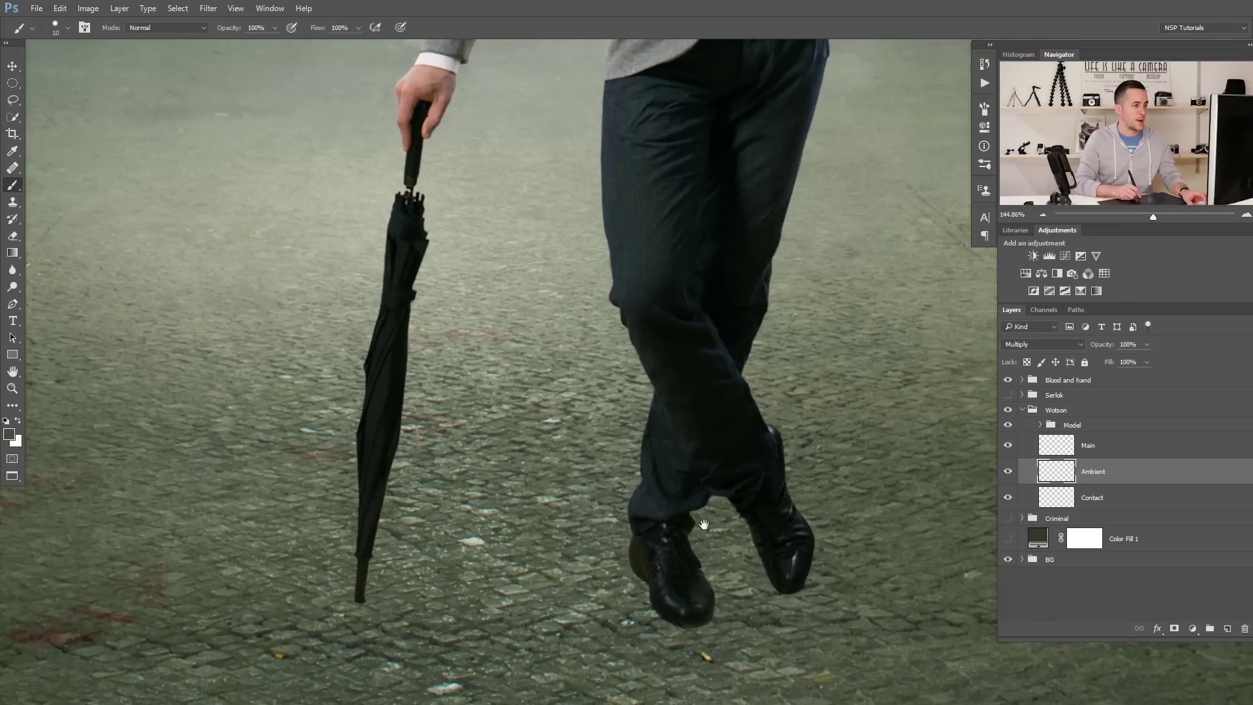
drag(714, 513, 672, 534)
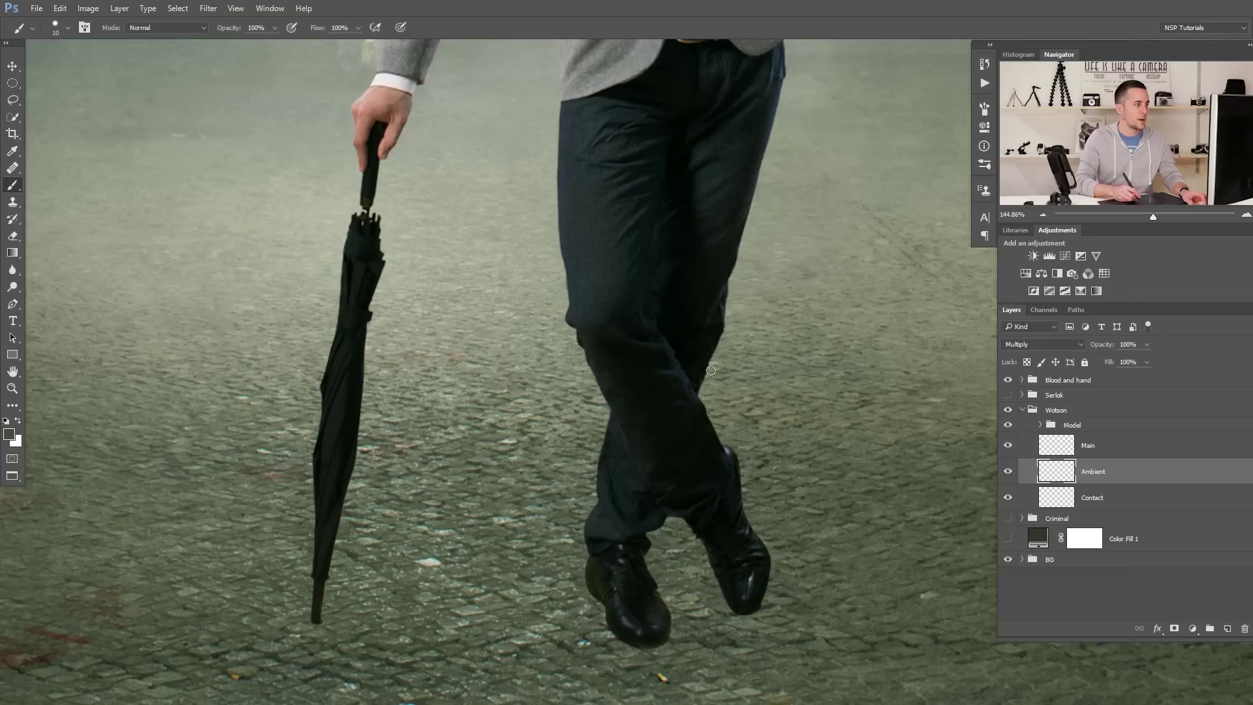
right_click(522, 375)
drag(590, 421, 574, 424)
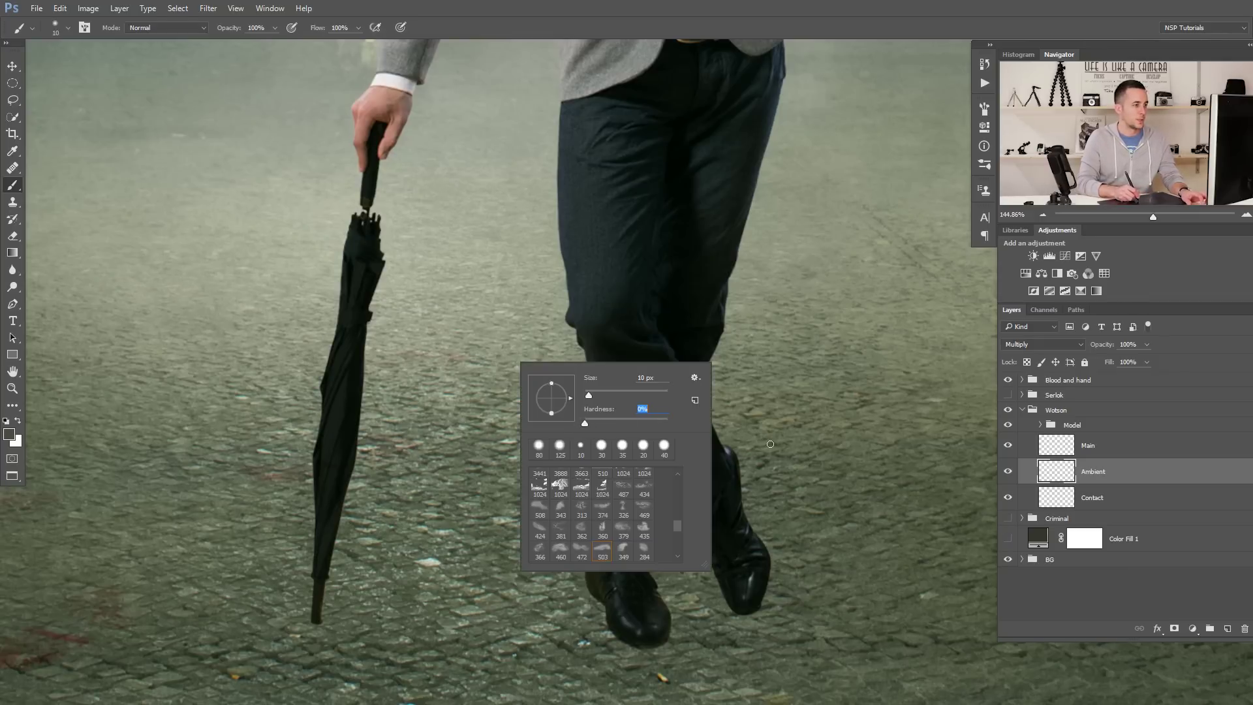
key(Return)
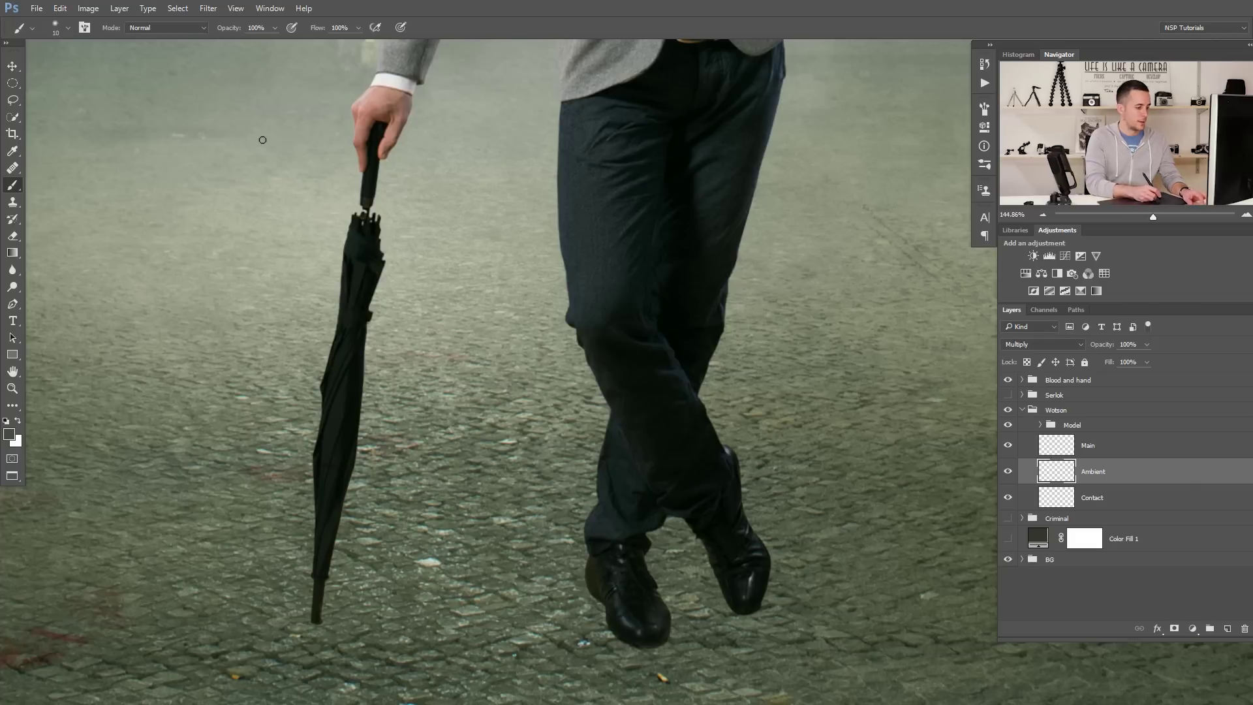
scroll(625, 497, up, 5)
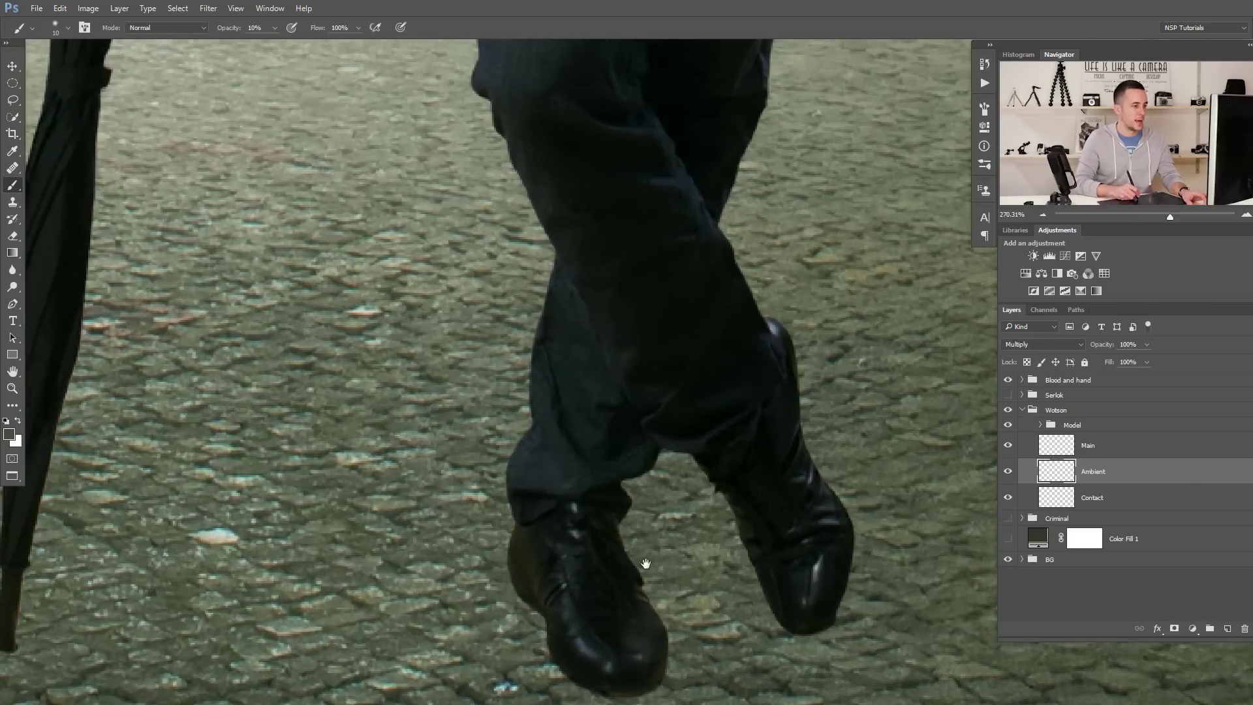
- Paint a soft ambient shadow on the ground around both shoes, enlarging the brush from 40 to 60 px
key(bracketright)
key(bracketright)
key(bracketright)
key(bracketright)
key(bracketright)
key(bracketright)
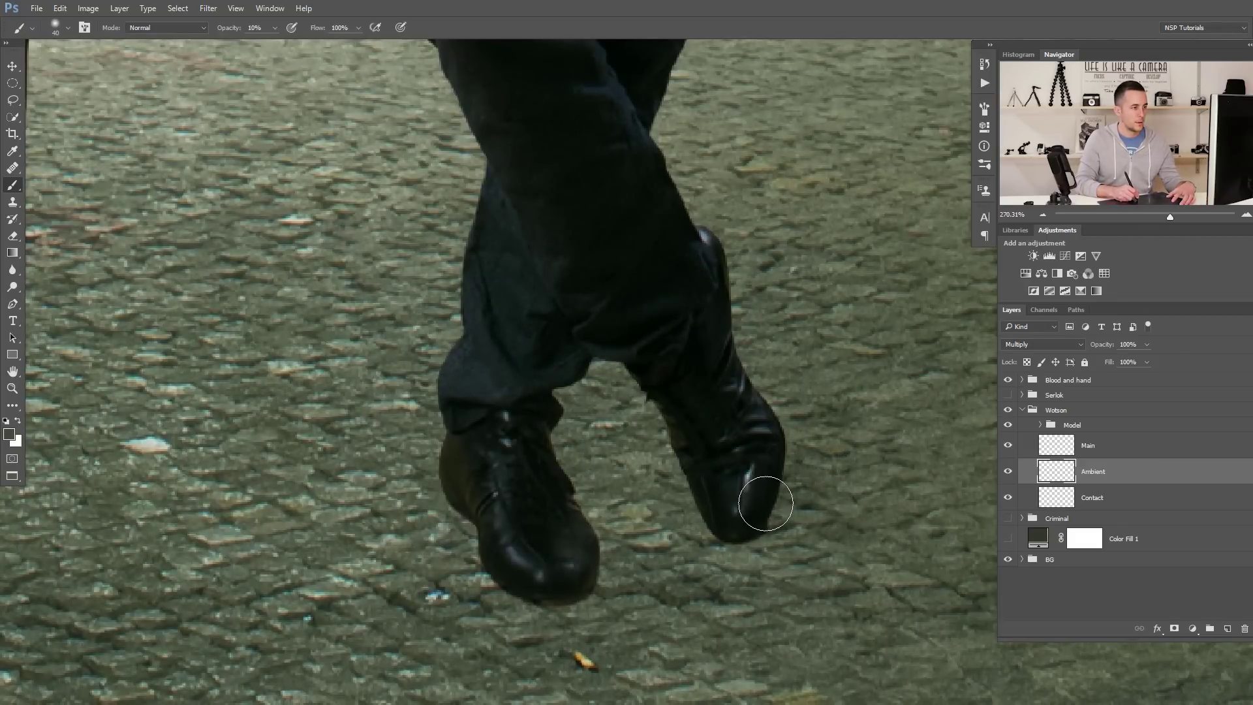
key(bracketright)
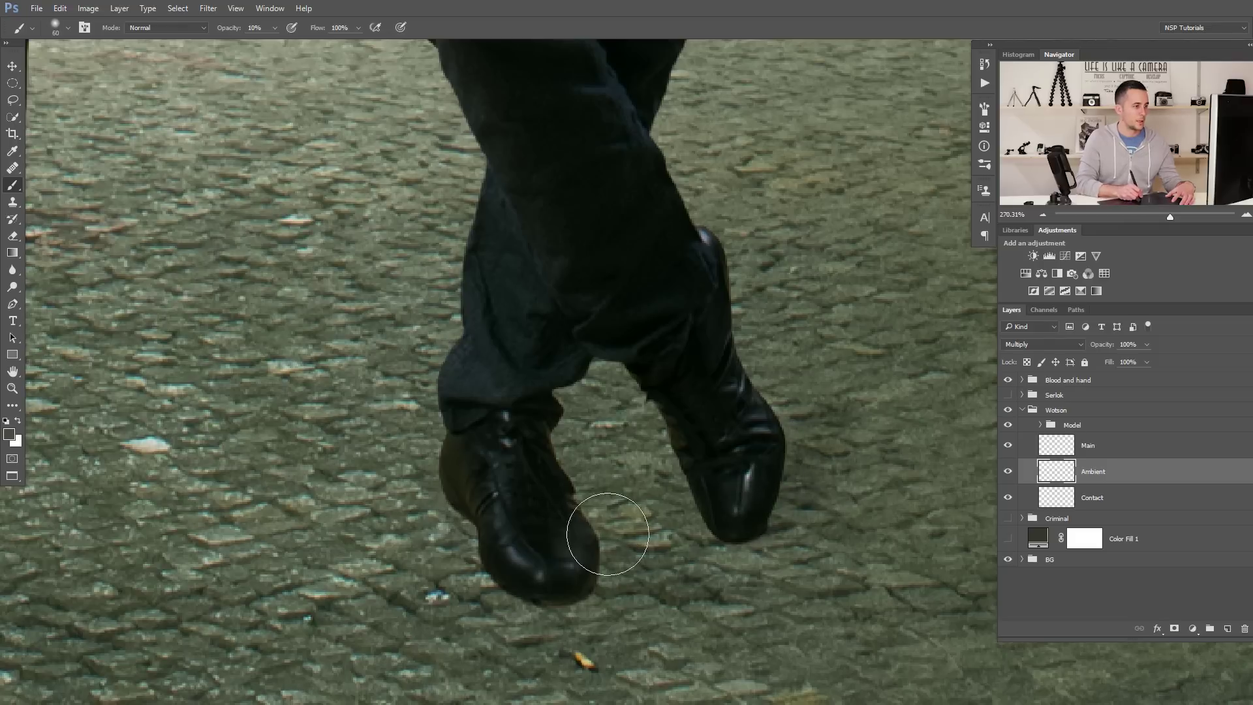
key(bracketright)
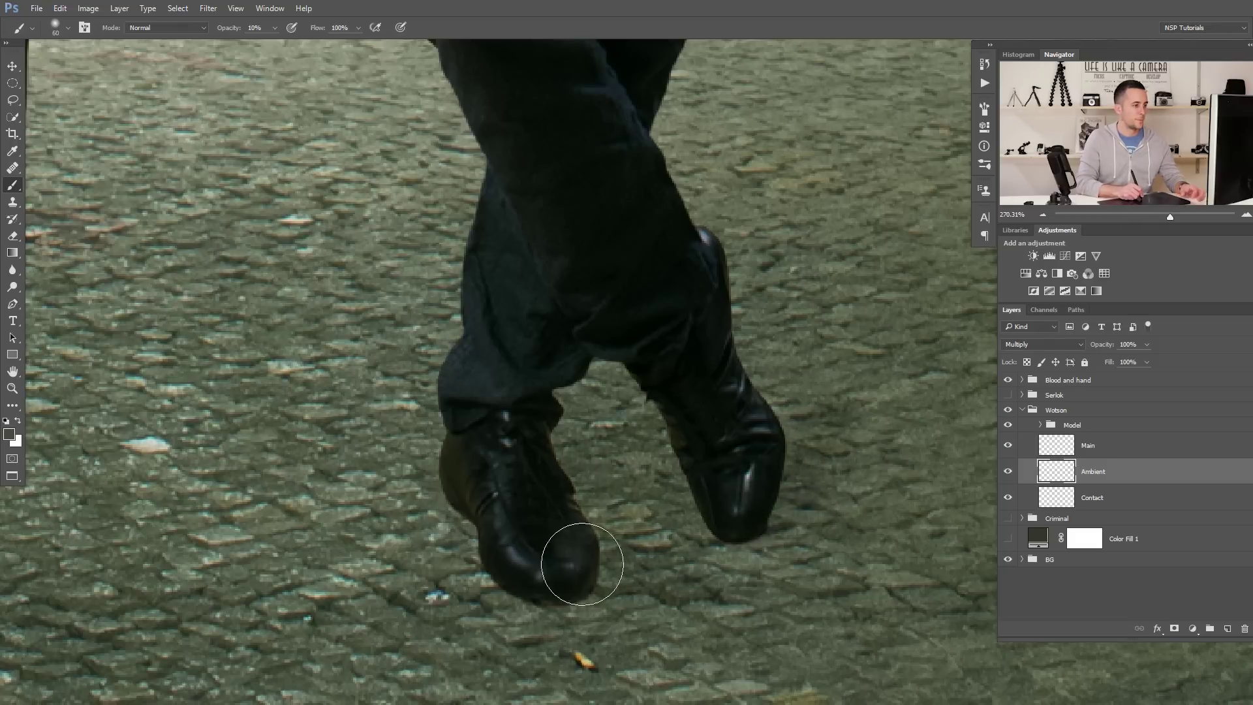
- Build up a soft ambient shadow around and behind the umbrella tip, starting with a 15 px brush and enlarging it to 40 px
key(ctrl+space)
drag(670, 475, 543, 508)
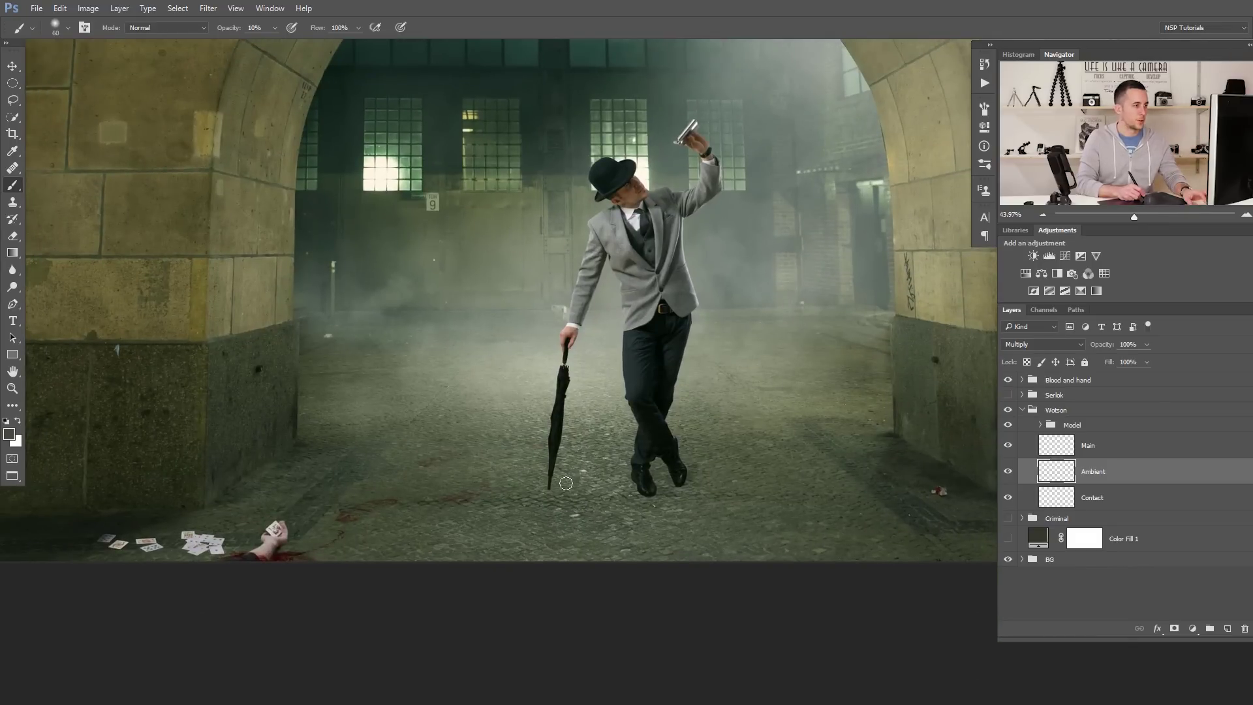
drag(571, 481, 646, 496)
key(bracketleft)
key(bracketleft)
key(bracketleft)
key(bracketleft)
key(bracketleft)
key(bracketleft)
key(bracketleft)
key(bracketleft)
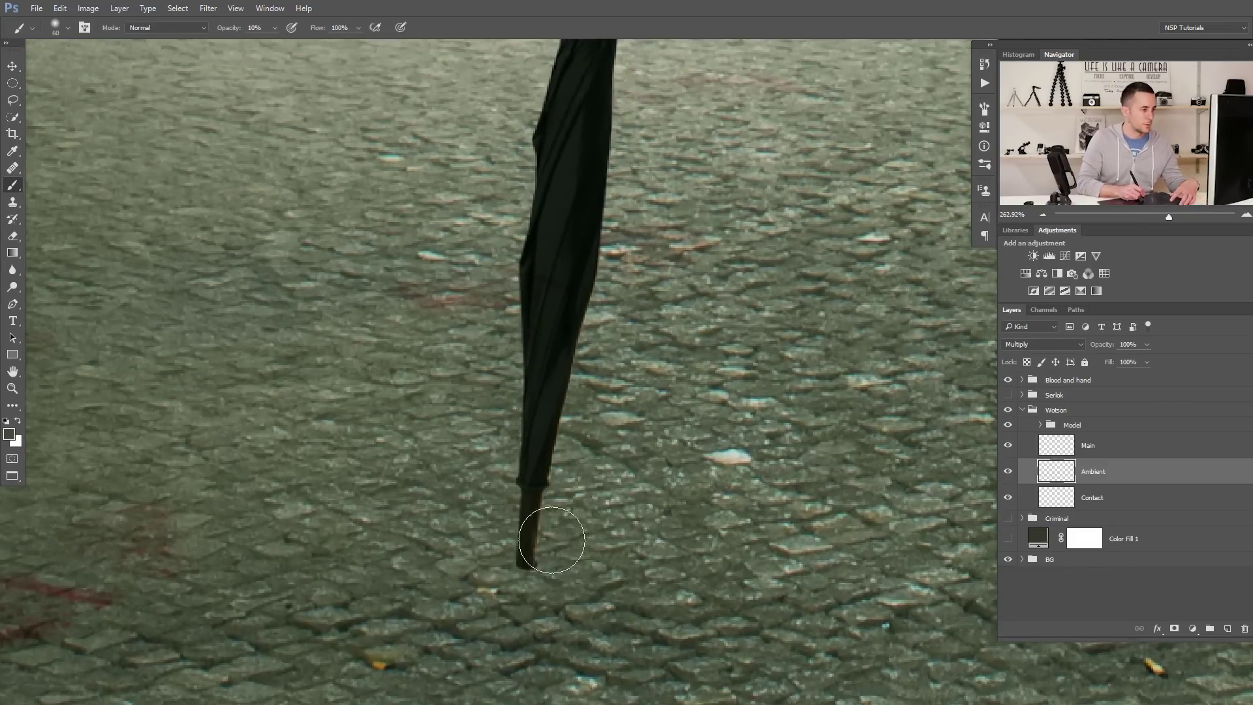
key(bracketright)
key(bracketright)
key(bracketright)
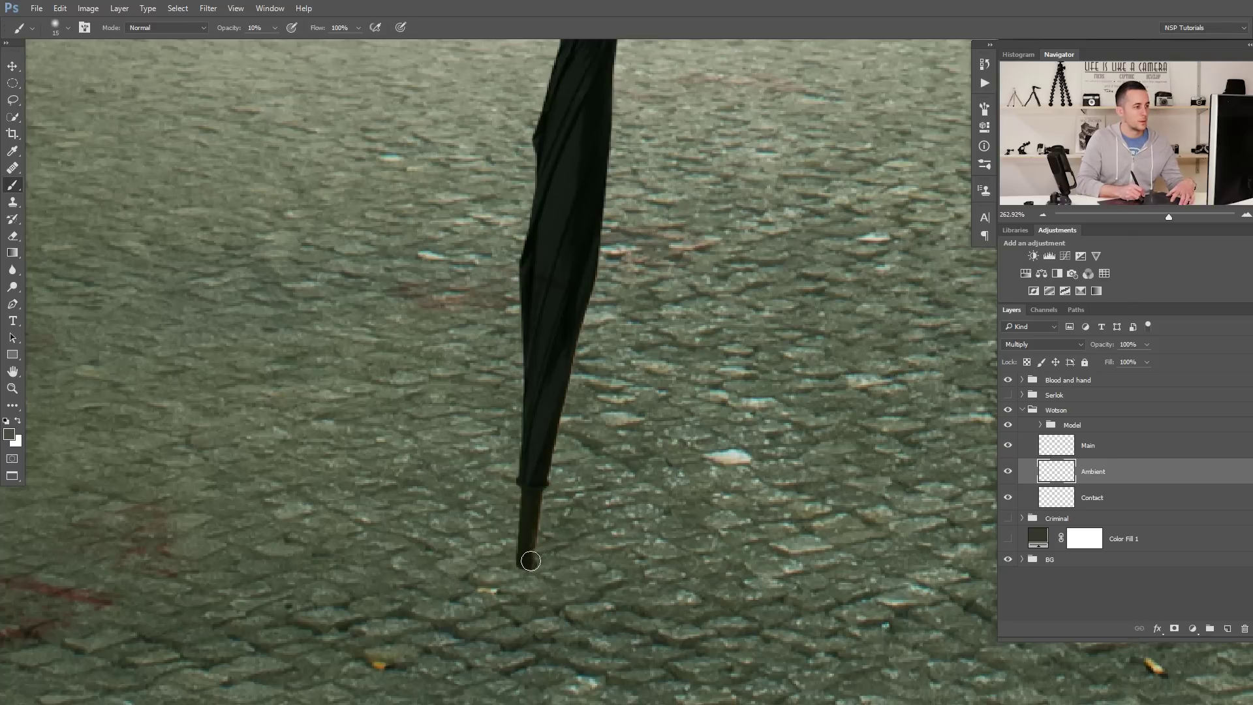
key(bracketright)
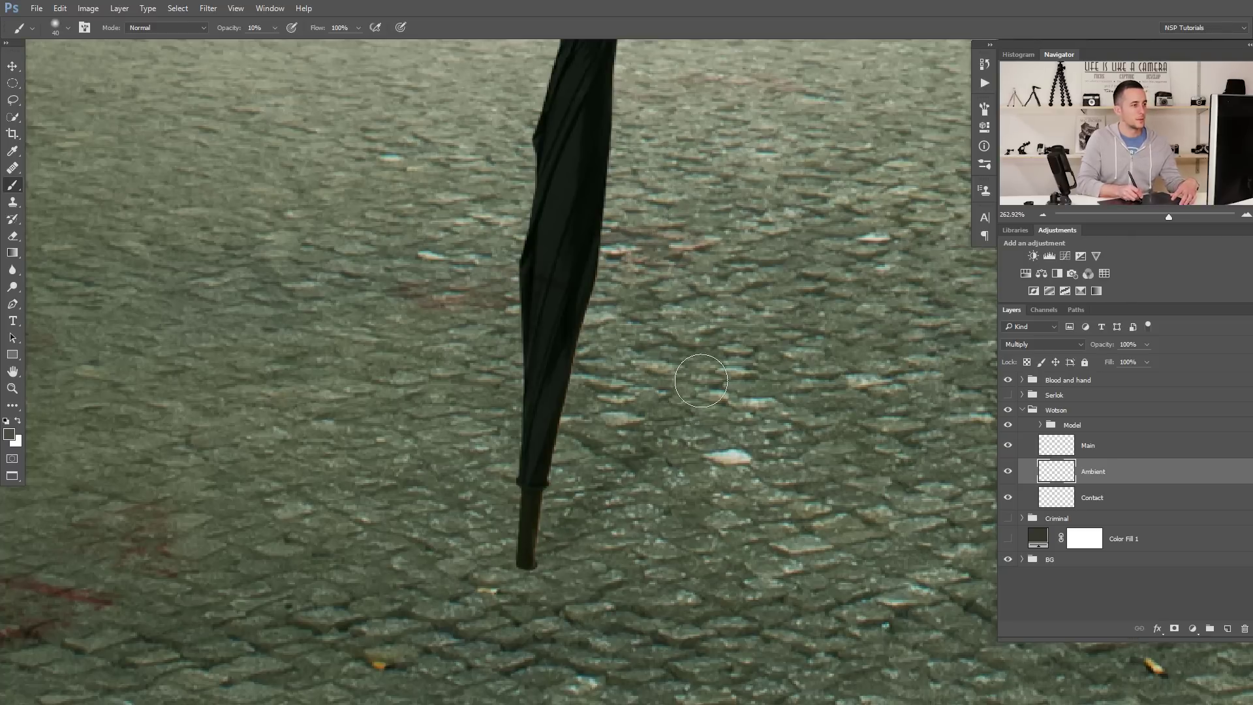
- Broaden the ambient shadow on the ground behind the umbrella and shoes with a 90 px brush
key(ctrl+0)
mouse_move(754, 476)
mouse_down()
mouse_move(577, 494)
mouse_move(591, 495)
mouse_up()
key(bracketright)
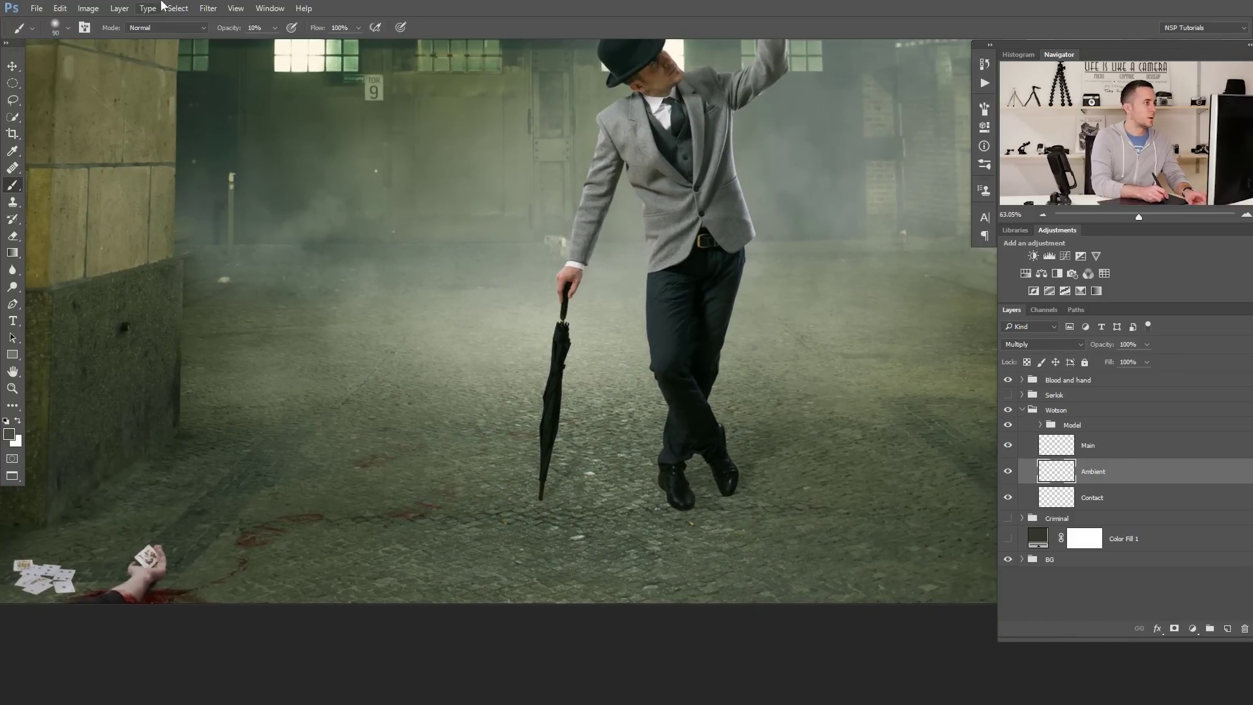
- Soften the Ambient layer with a Gaussian Blur of 6.6 pixels radius
click(208, 7)
mouse_move(222, 152)
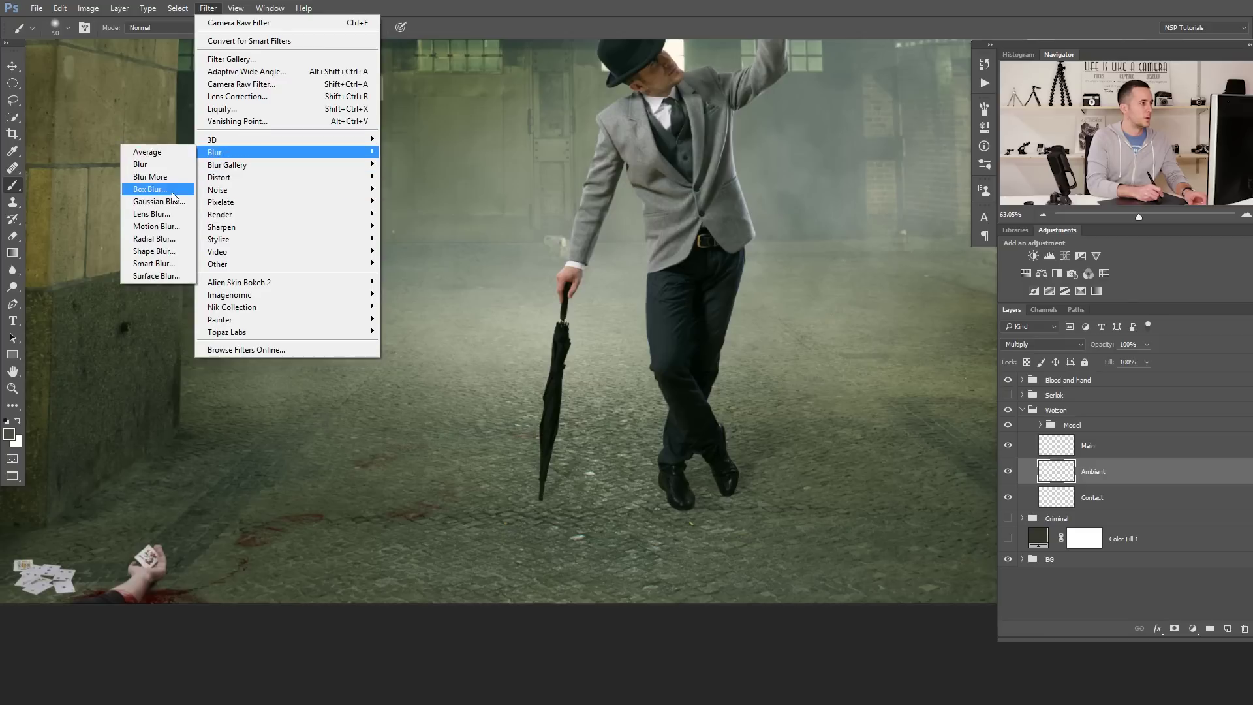
click(164, 202)
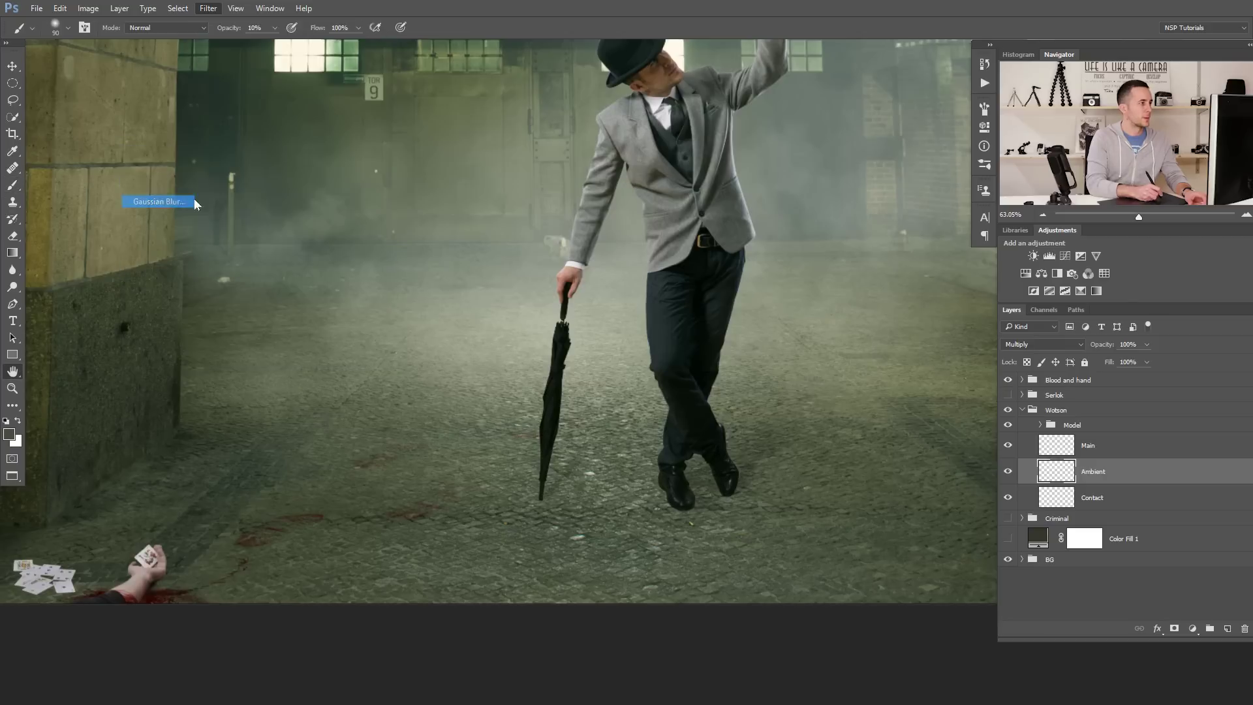
ctrl+click(623, 501)
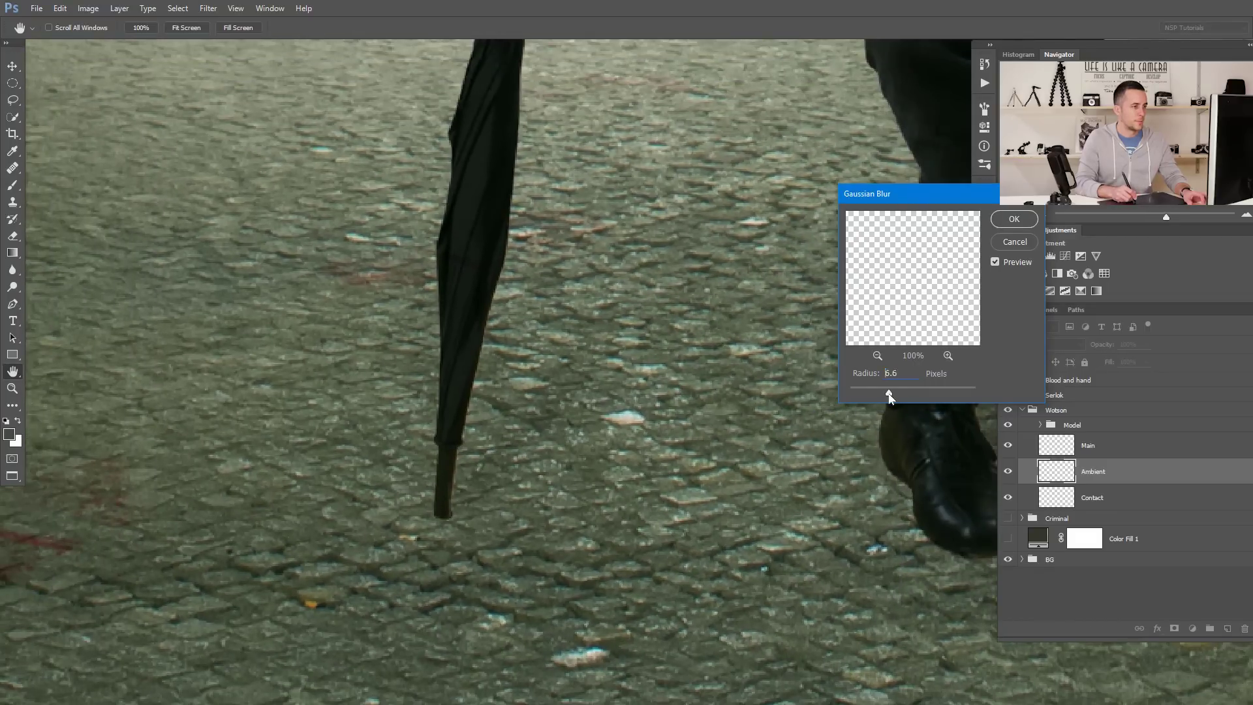
click(1013, 219)
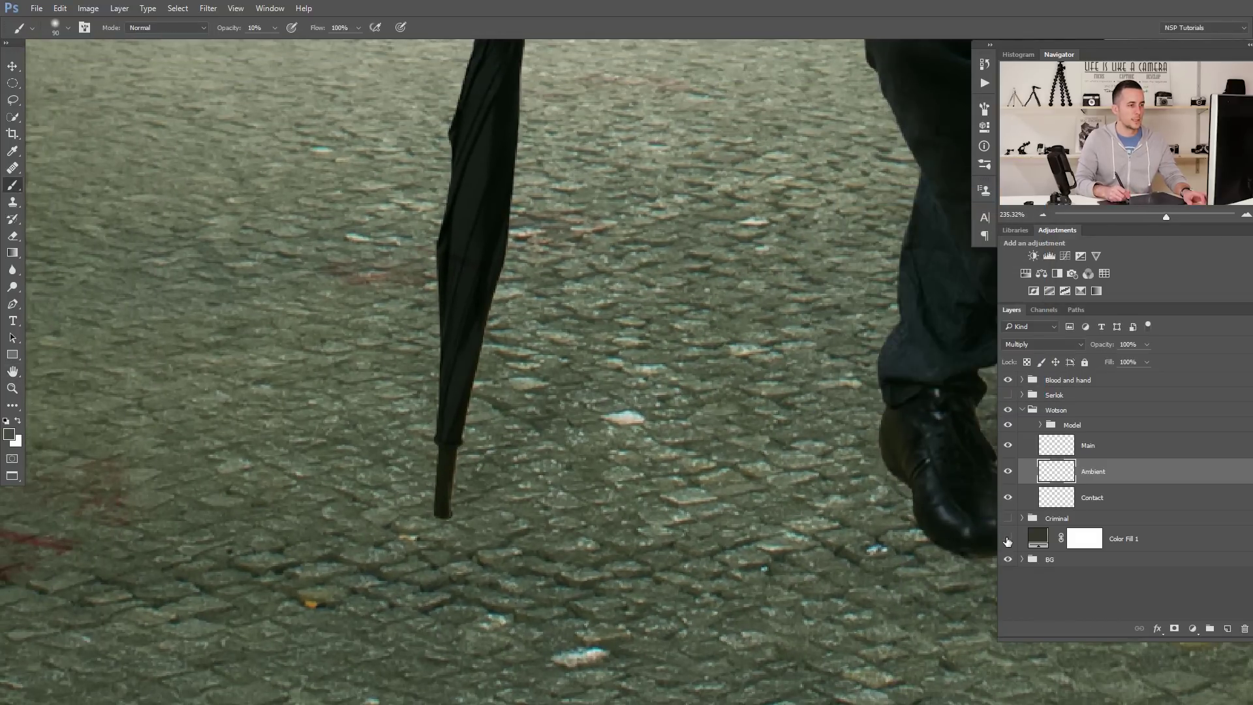
- Show the Color Fill 1 layer and compare the figure with the Ambient layer hidden and shown
mouse_move(688, 506)
mouse_down()
mouse_move(559, 522)
mouse_move(613, 515)
mouse_move(559, 512)
mouse_up()
alt+click(612, 510)
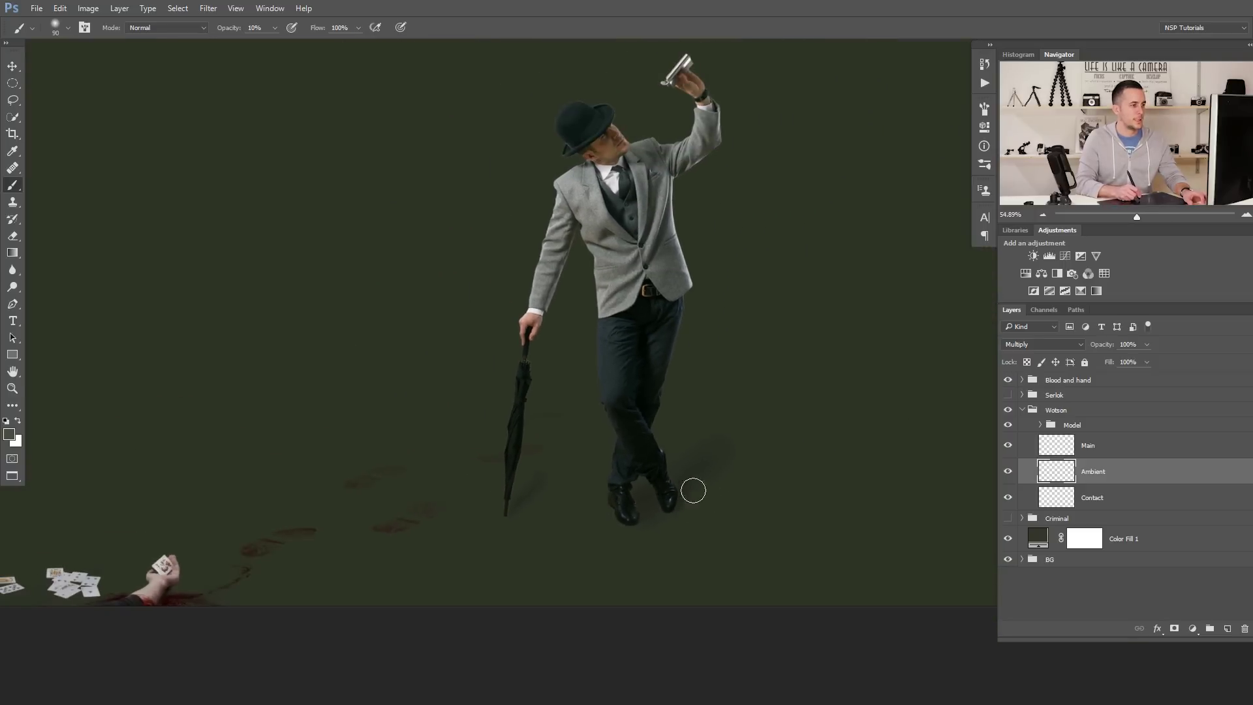
click(1007, 472)
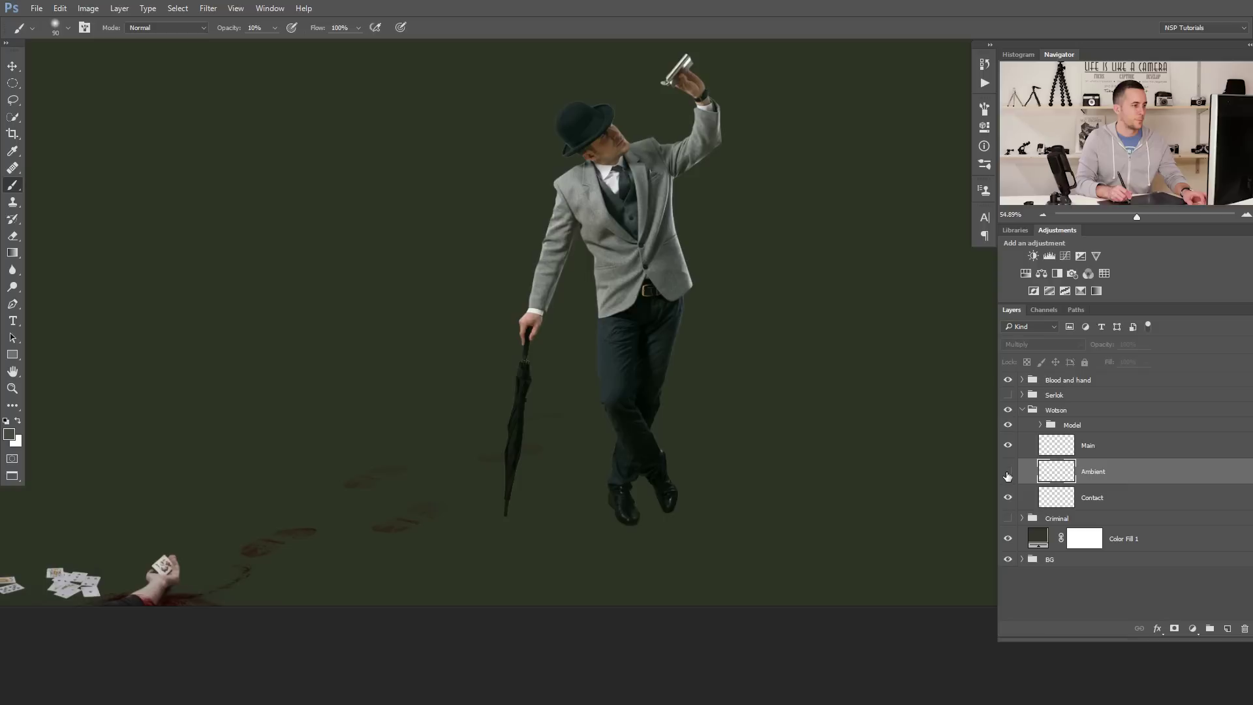
click(1007, 472)
click(1007, 472)
click(1008, 473)
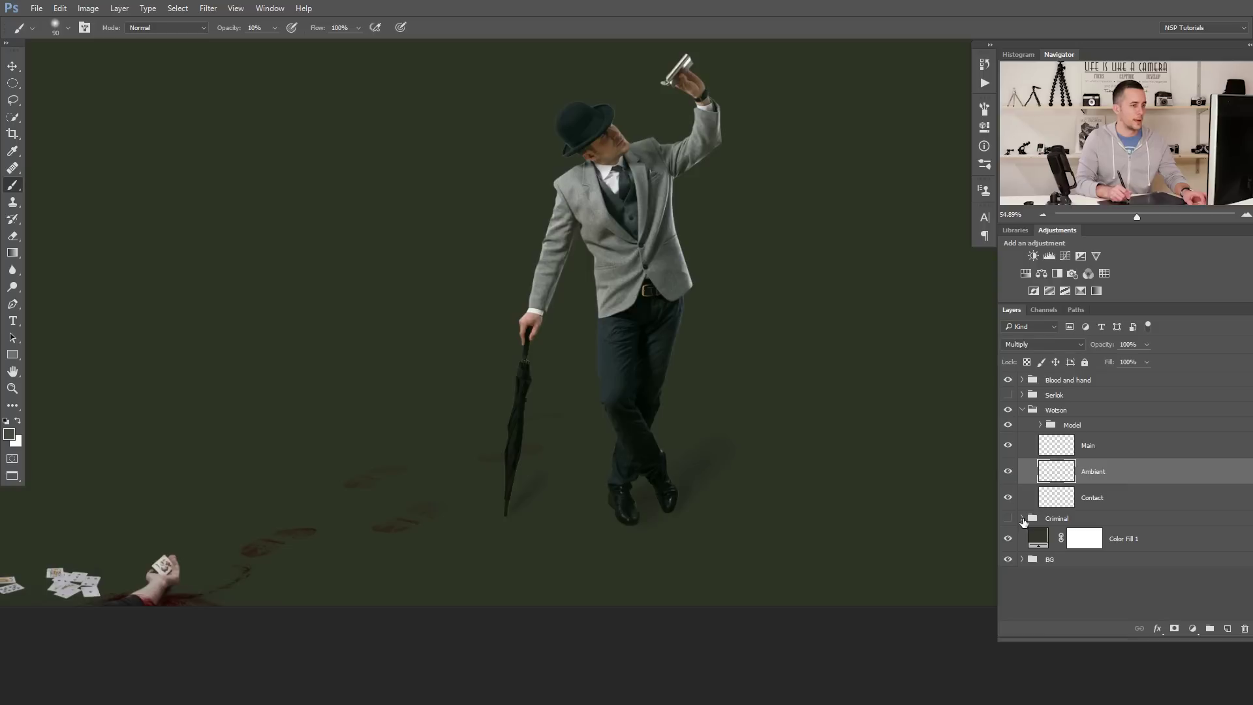
- Hide the Color Fill 1 layer and compare the composite with the Ambient and Contact layers hidden and shown
click(1007, 537)
click(1008, 471)
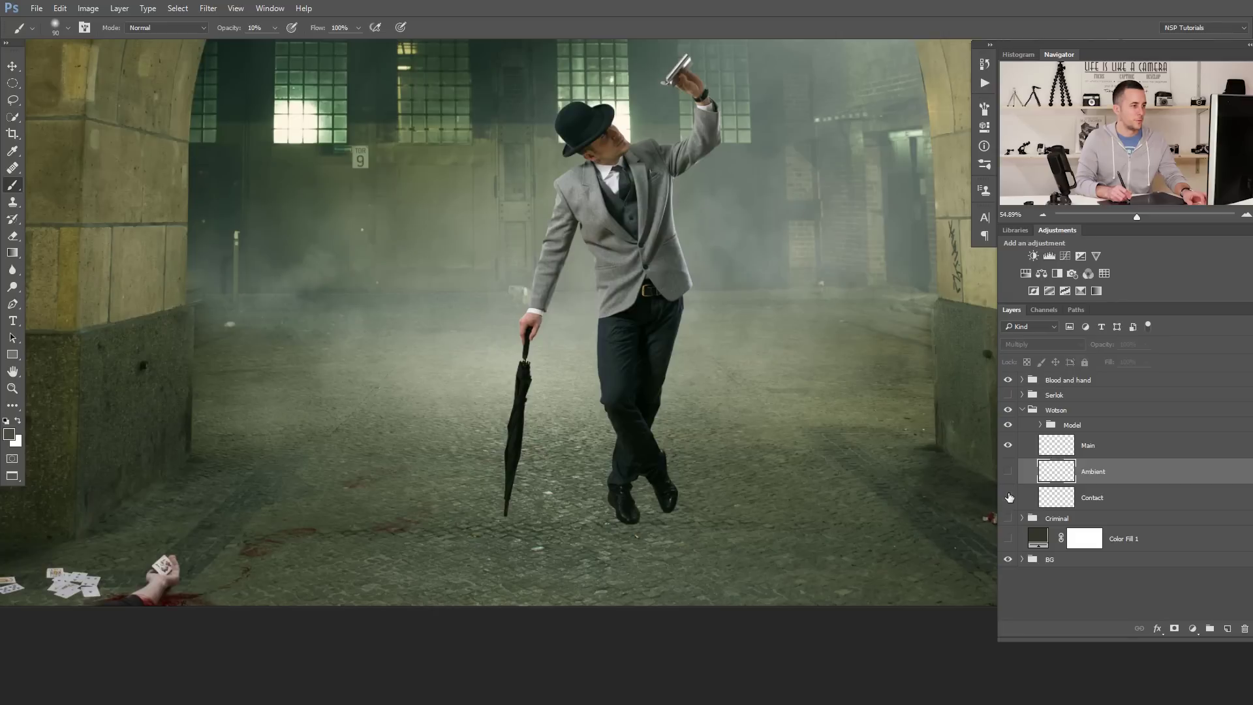
click(1008, 480)
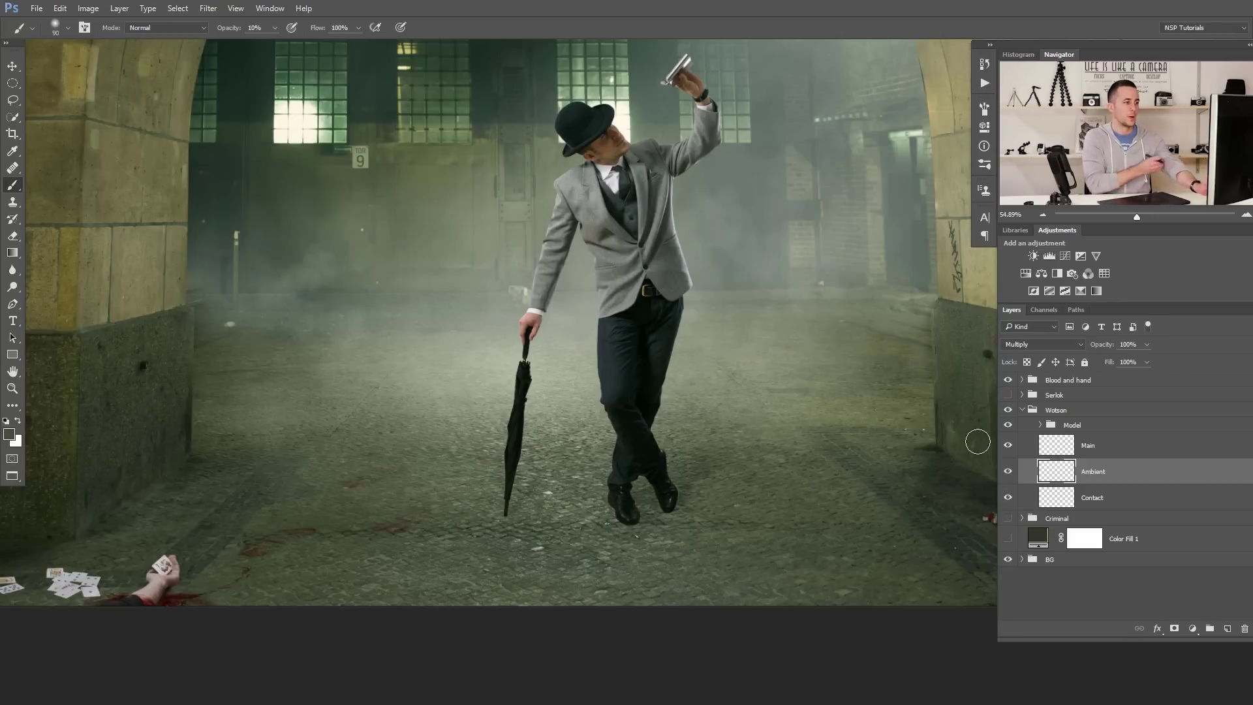
- Select the Main layer and set the brush to 88% hardness and 100% opacity
drag(1105, 349, 1095, 351)
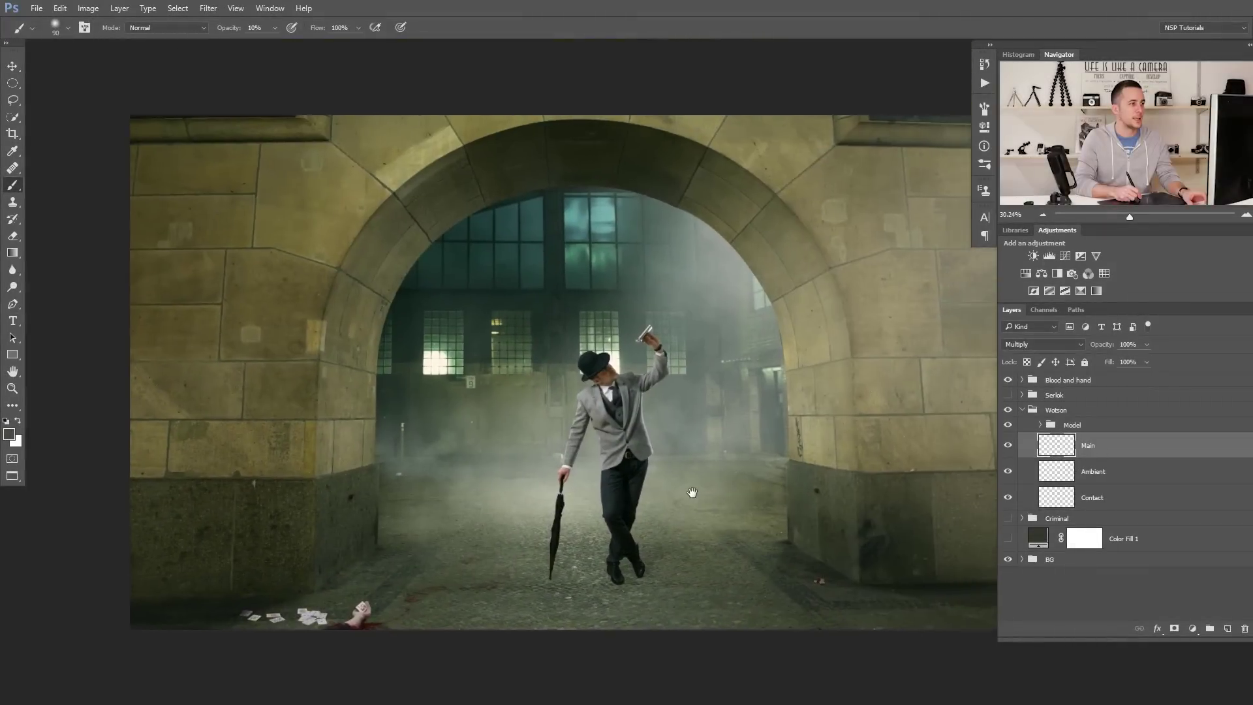
drag(691, 492, 692, 491)
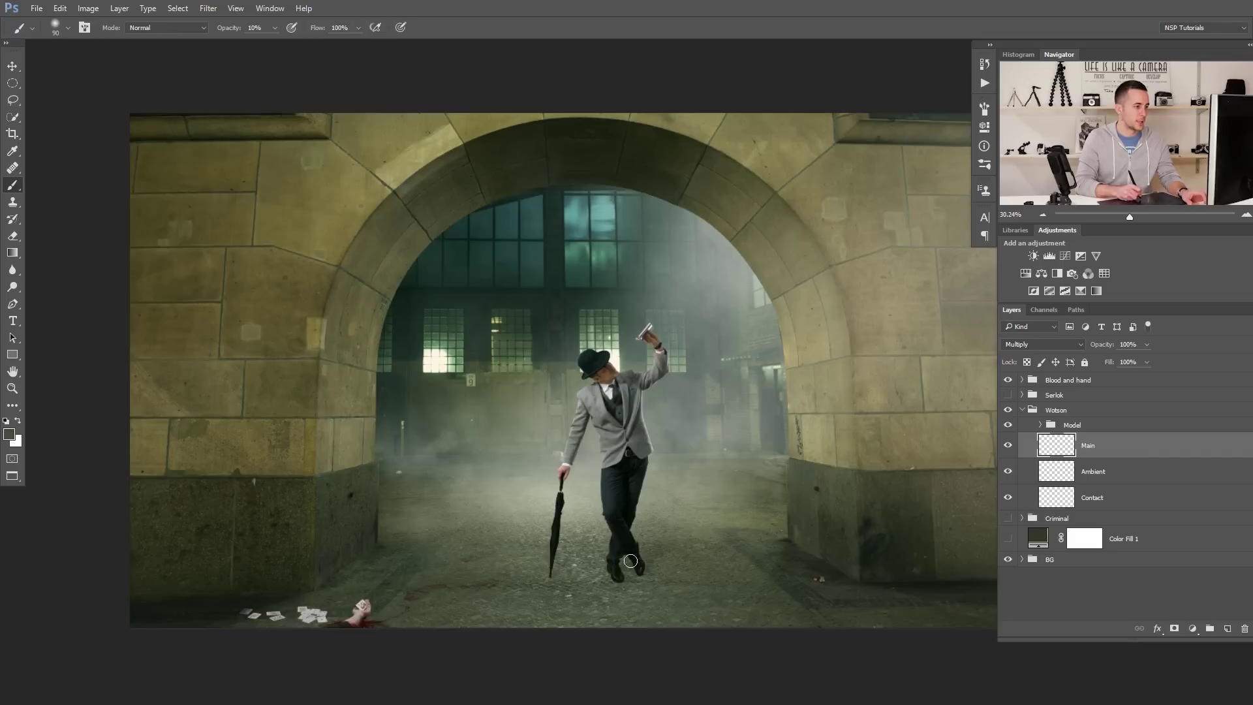
drag(614, 574, 649, 569)
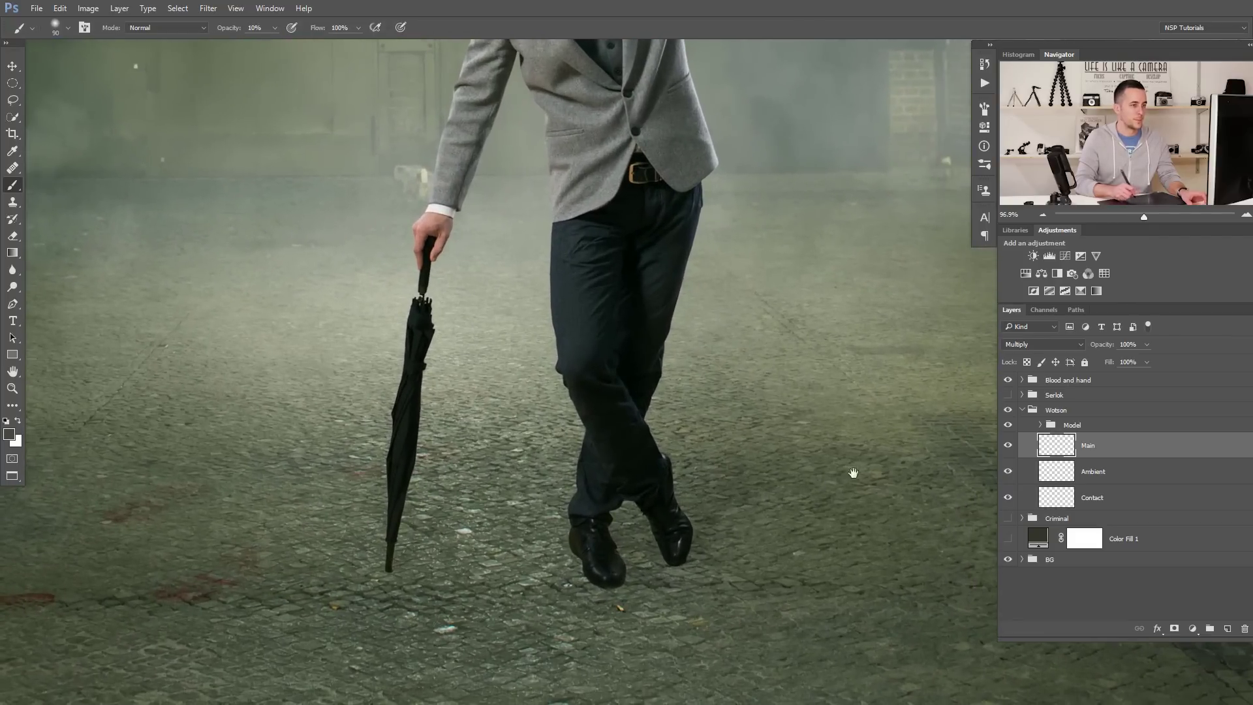
right_click(781, 494)
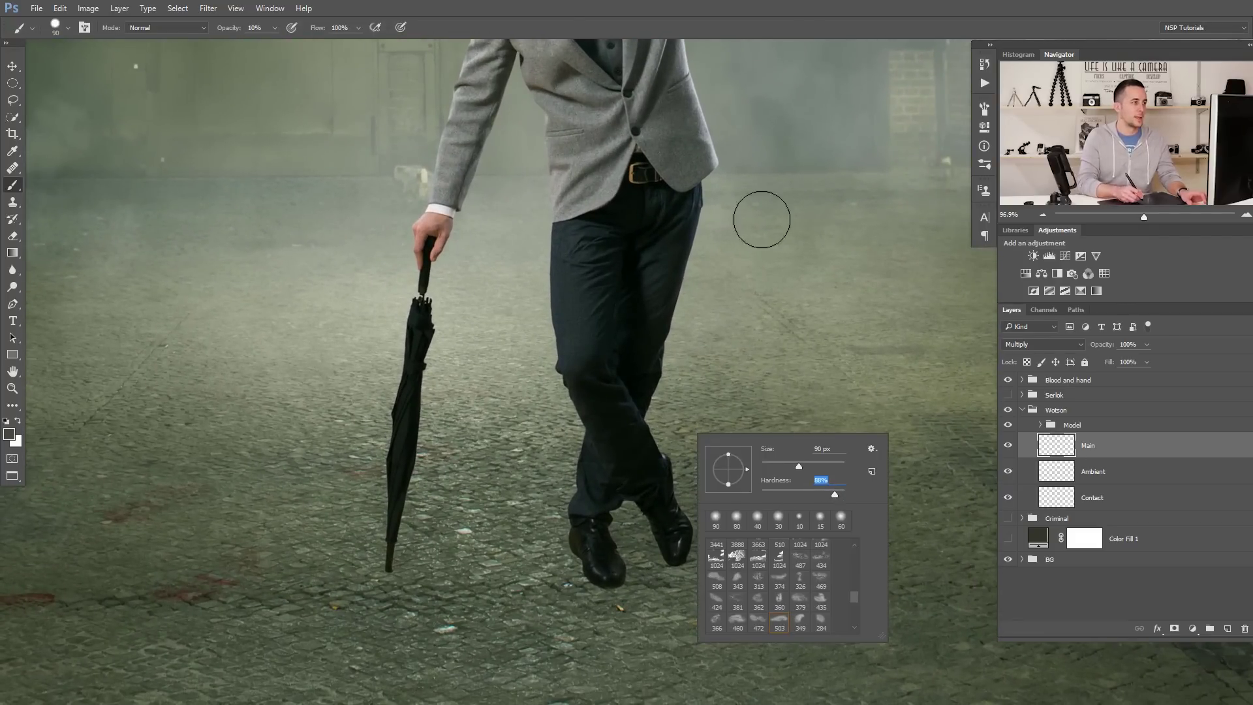
key(Return)
key(0)
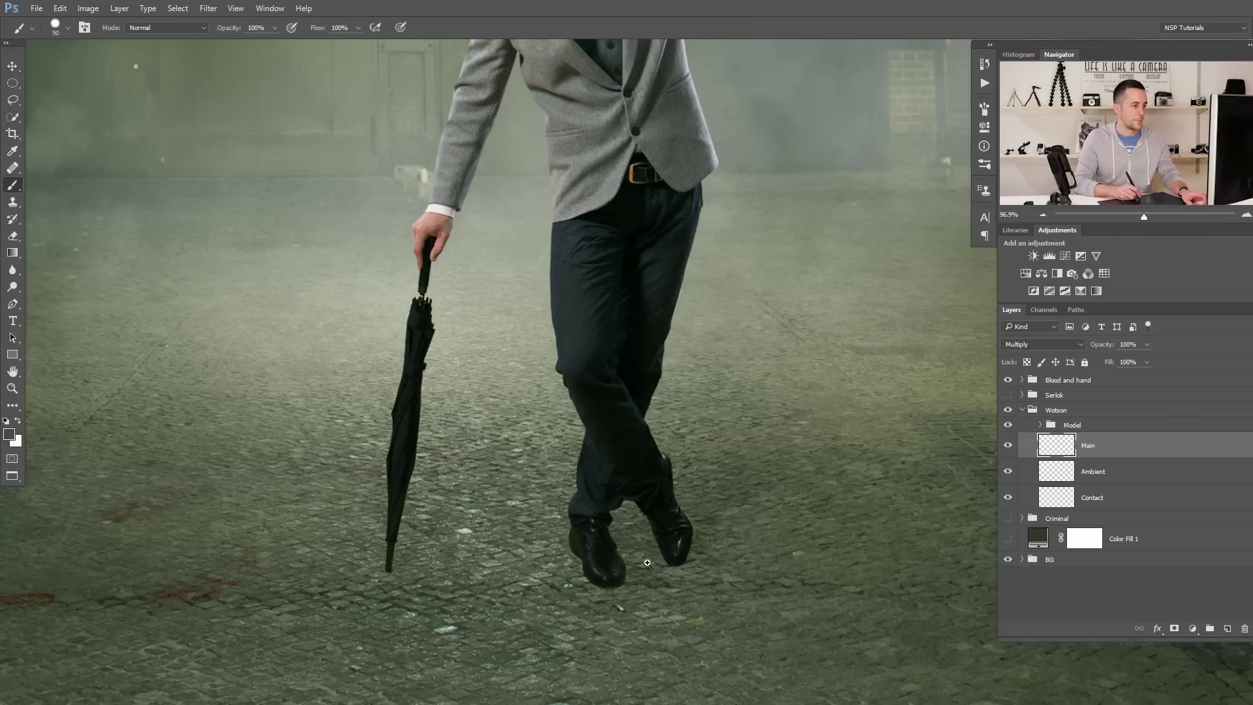
- Paint a hard-edged shadow from the rear shoe's toe toward the viewer on the Main layer with a 15 px brush
scroll(643, 566, up, 5)
mouse_move(685, 571)
mouse_down()
mouse_move(668, 522)
mouse_move(672, 548)
mouse_up()
scroll(668, 525, down, 2)
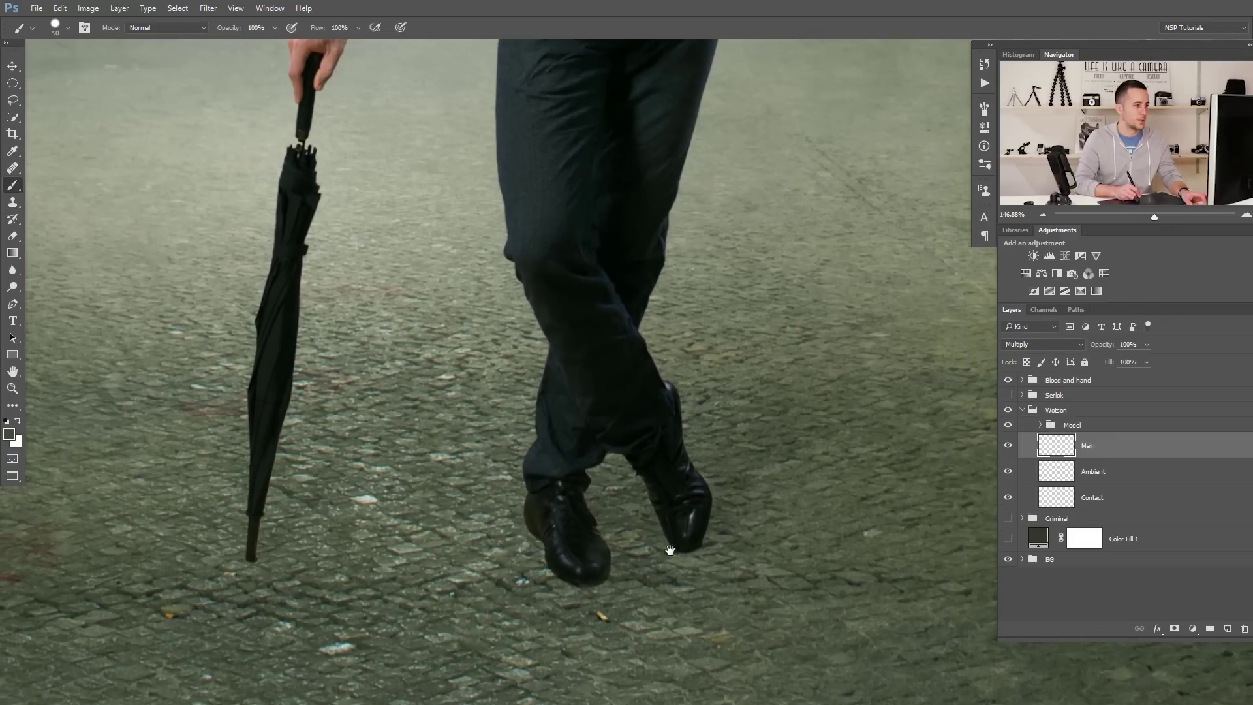
key(bracketleft)
key(bracketleft)
key(bracketleft)
key(bracketleft)
key(bracketleft)
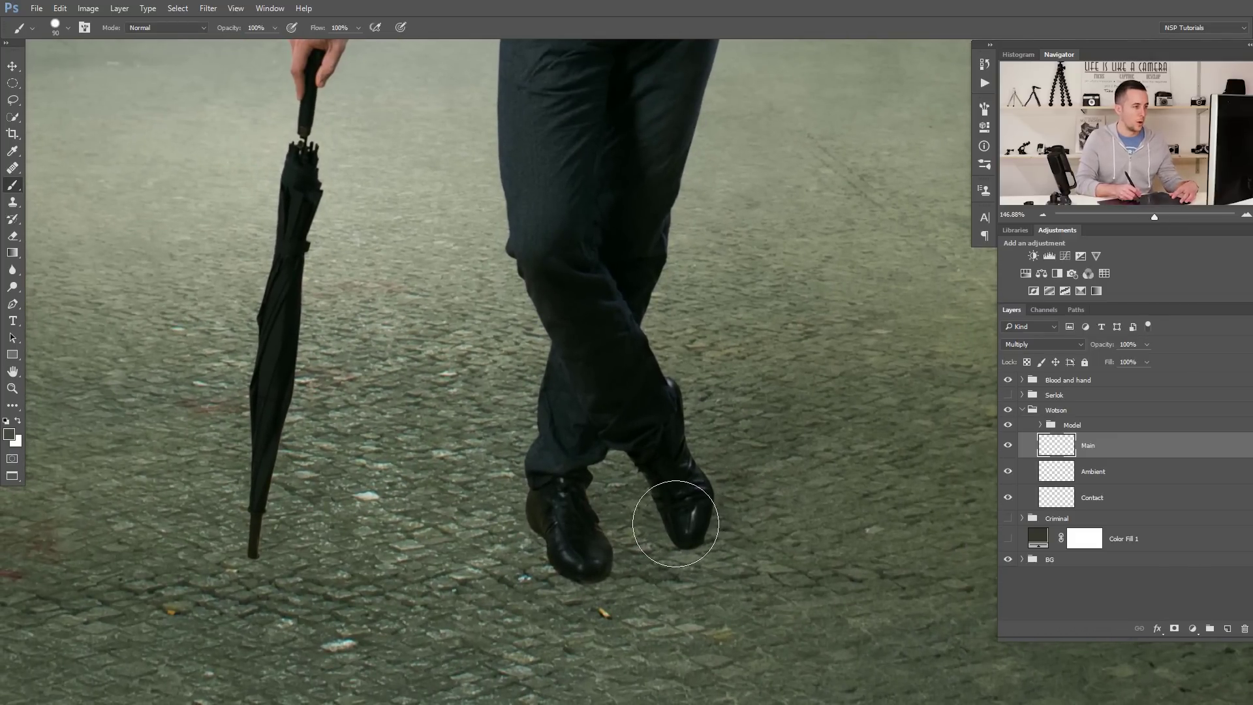
key(bracketleft)
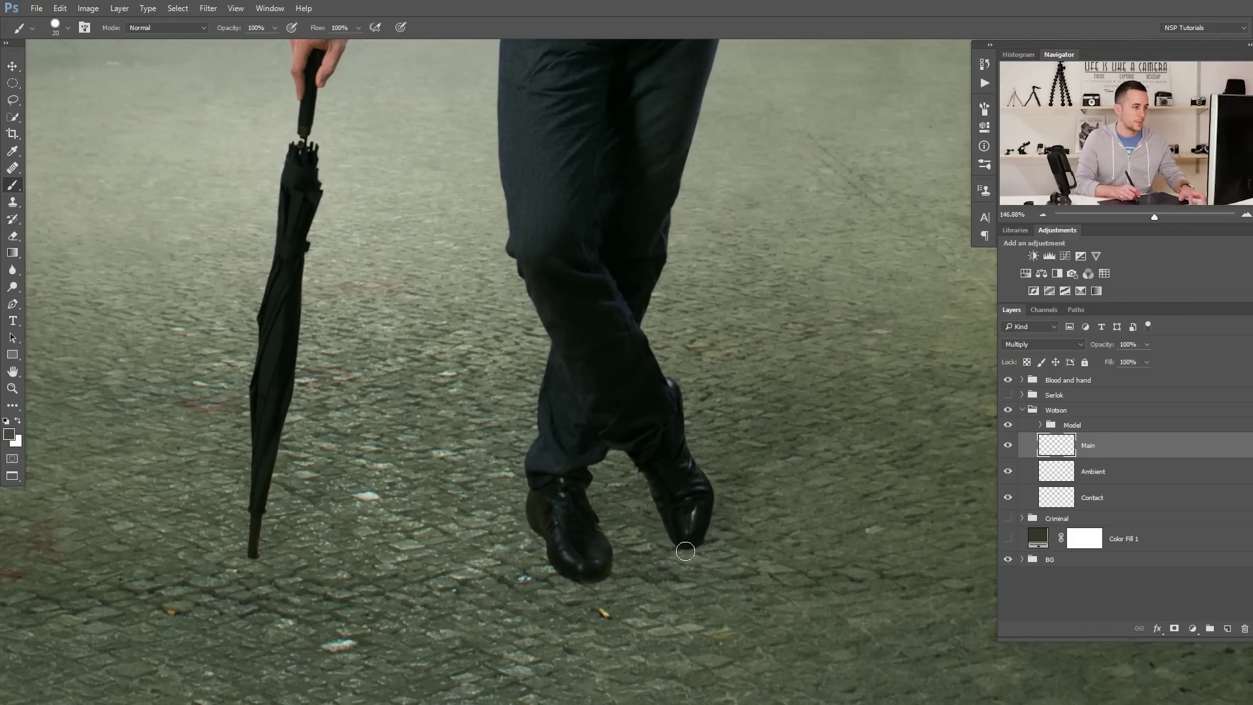
scroll(680, 549, up, 2)
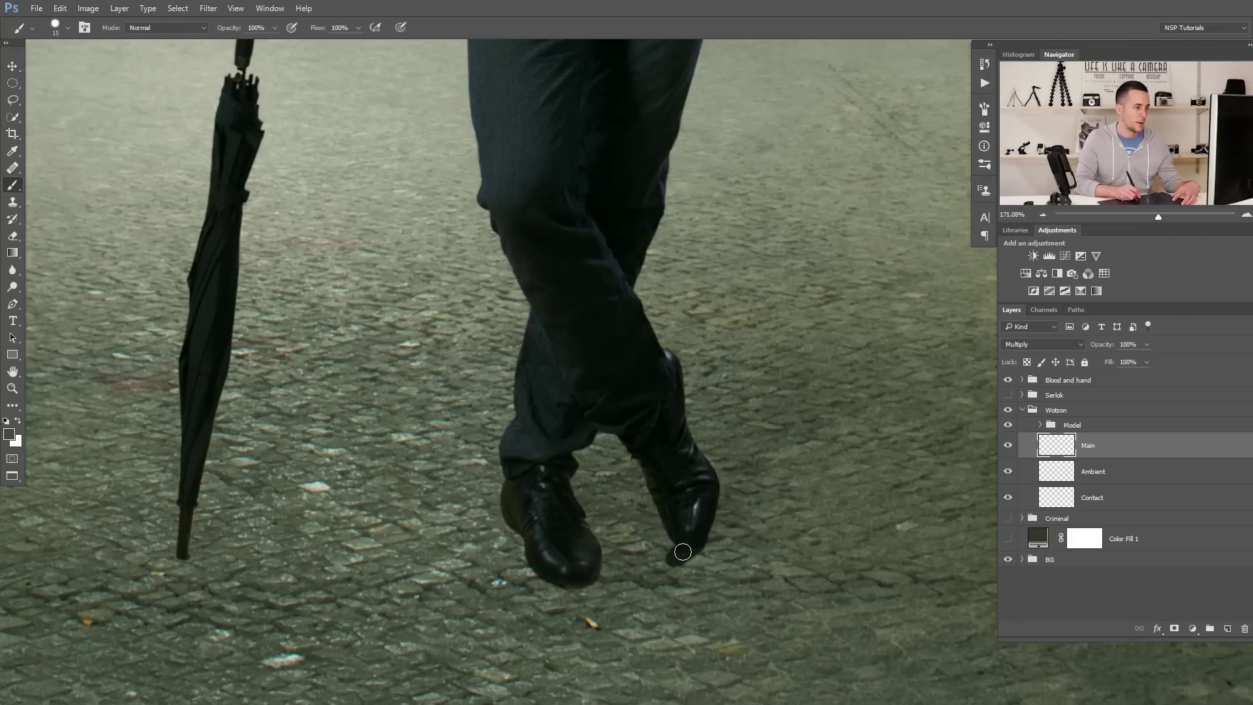
drag(653, 579, 654, 576)
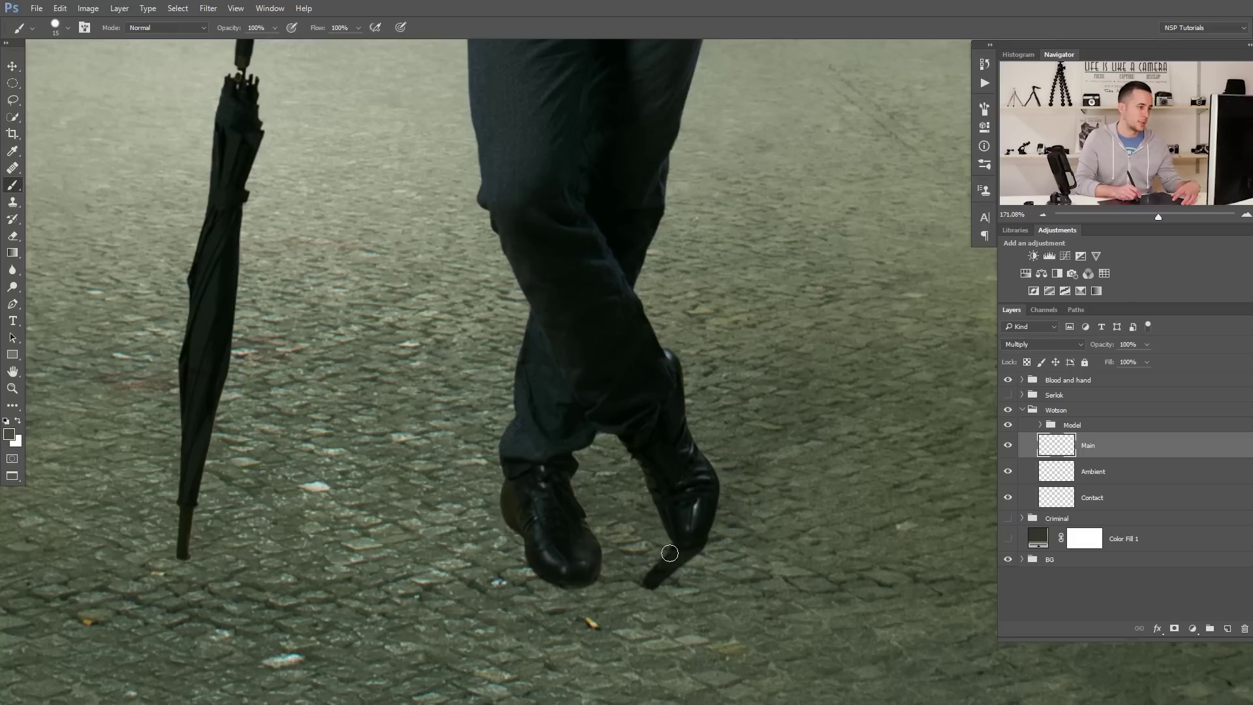
mouse_move(669, 553)
mouse_down()
mouse_move(632, 569)
mouse_move(673, 552)
mouse_move(601, 584)
mouse_move(666, 562)
mouse_move(609, 599)
mouse_move(667, 564)
mouse_move(637, 594)
mouse_move(674, 557)
mouse_move(619, 611)
mouse_up()
- Extend the rear shoe's main shadow into a long, narrow leg shadow across the cobblestones with a slightly larger brush
key(bracketright)
scroll(619, 611, down, 4)
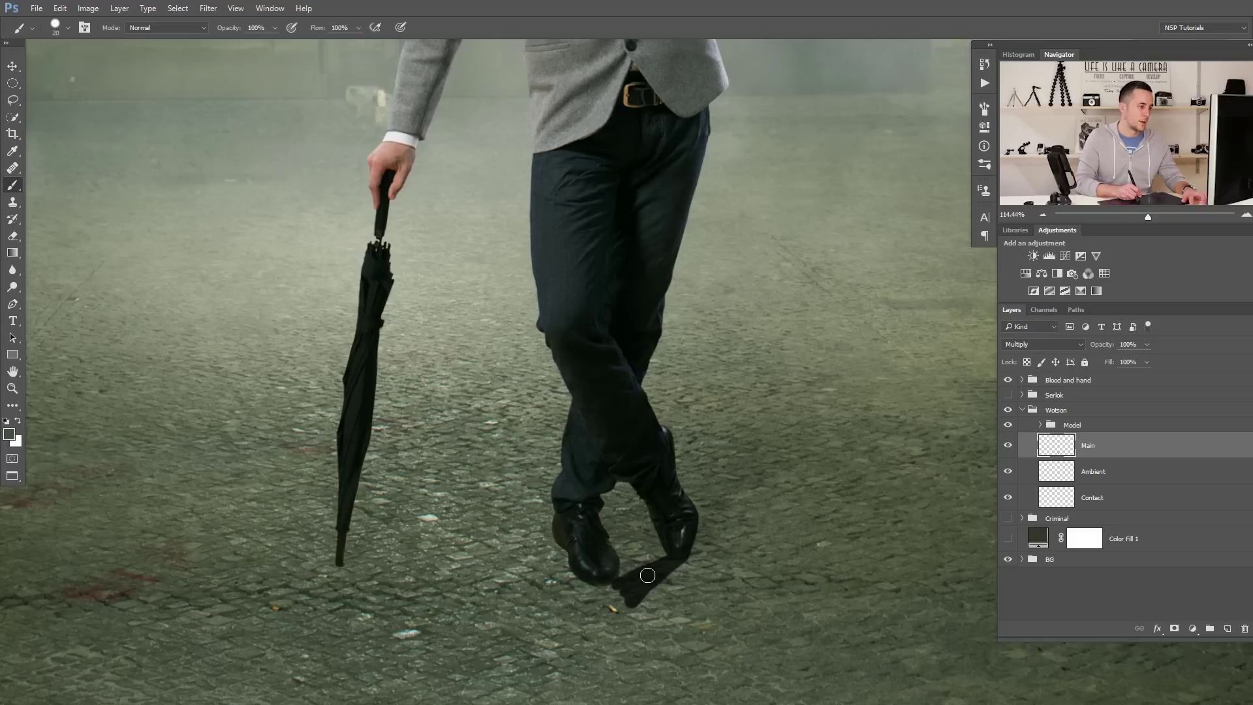
mouse_move(647, 575)
mouse_down()
mouse_move(606, 616)
mouse_move(665, 568)
mouse_up()
drag(606, 618, 554, 704)
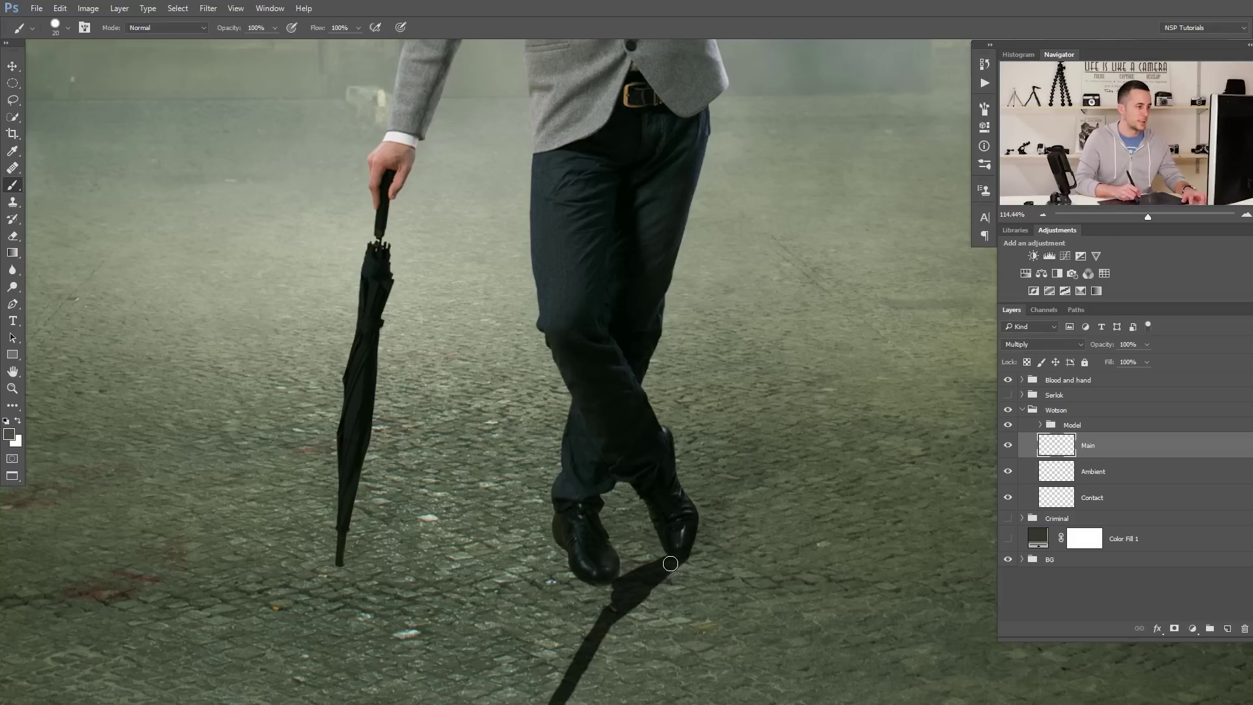
mouse_move(669, 569)
mouse_down()
mouse_move(597, 633)
mouse_move(571, 681)
mouse_up()
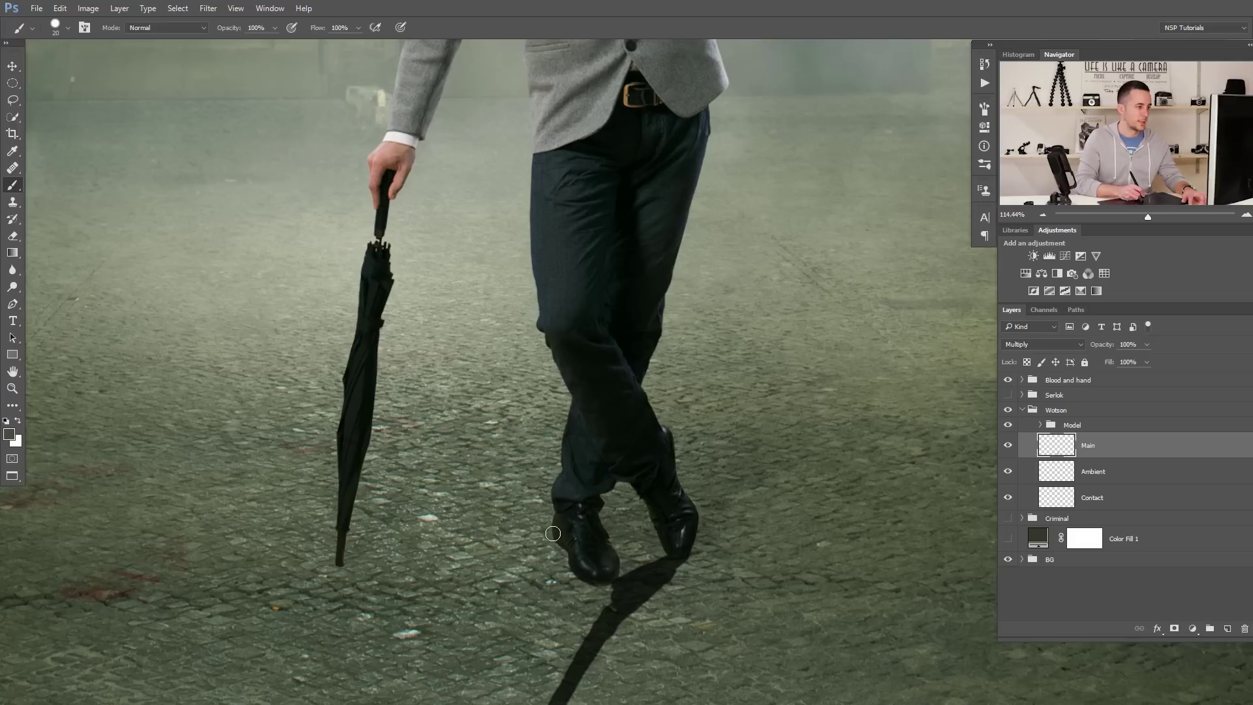
- Paint a narrow leg shadow from the front shoe's heel diagonally toward the viewer, down to the image's lower edge
drag(553, 545, 607, 526)
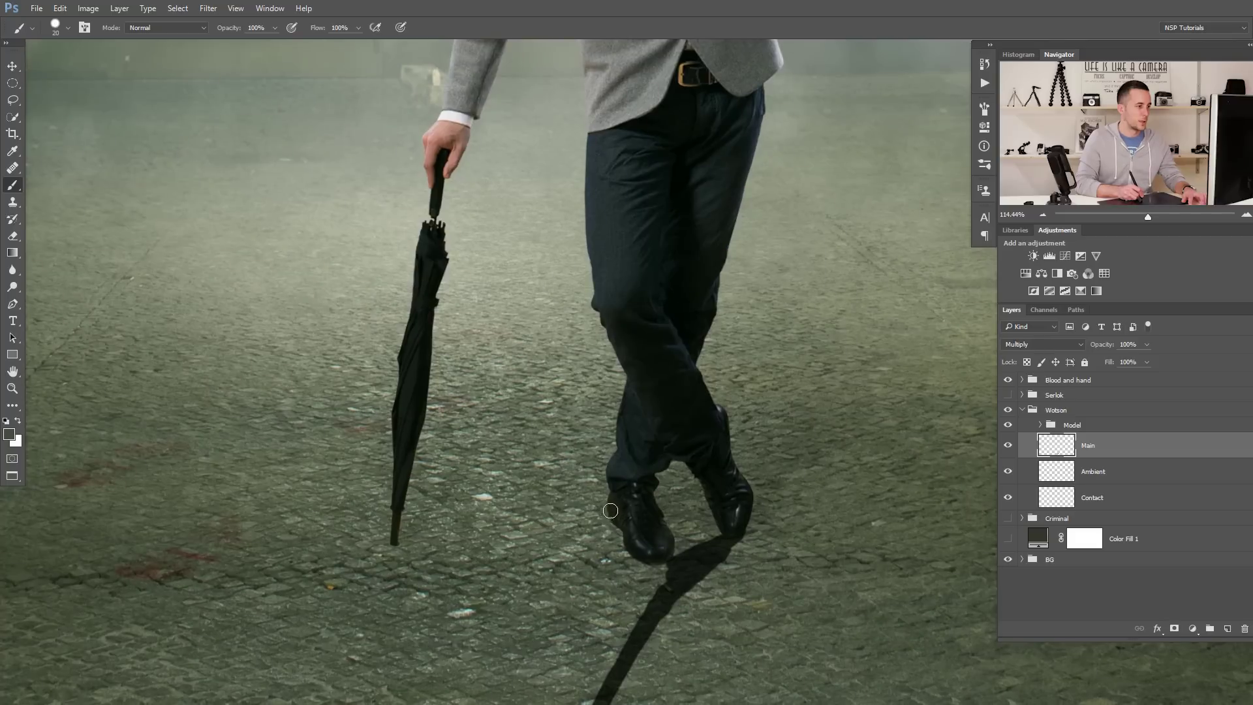
mouse_move(604, 521)
mouse_down()
mouse_move(587, 544)
mouse_move(608, 520)
mouse_move(568, 562)
mouse_up()
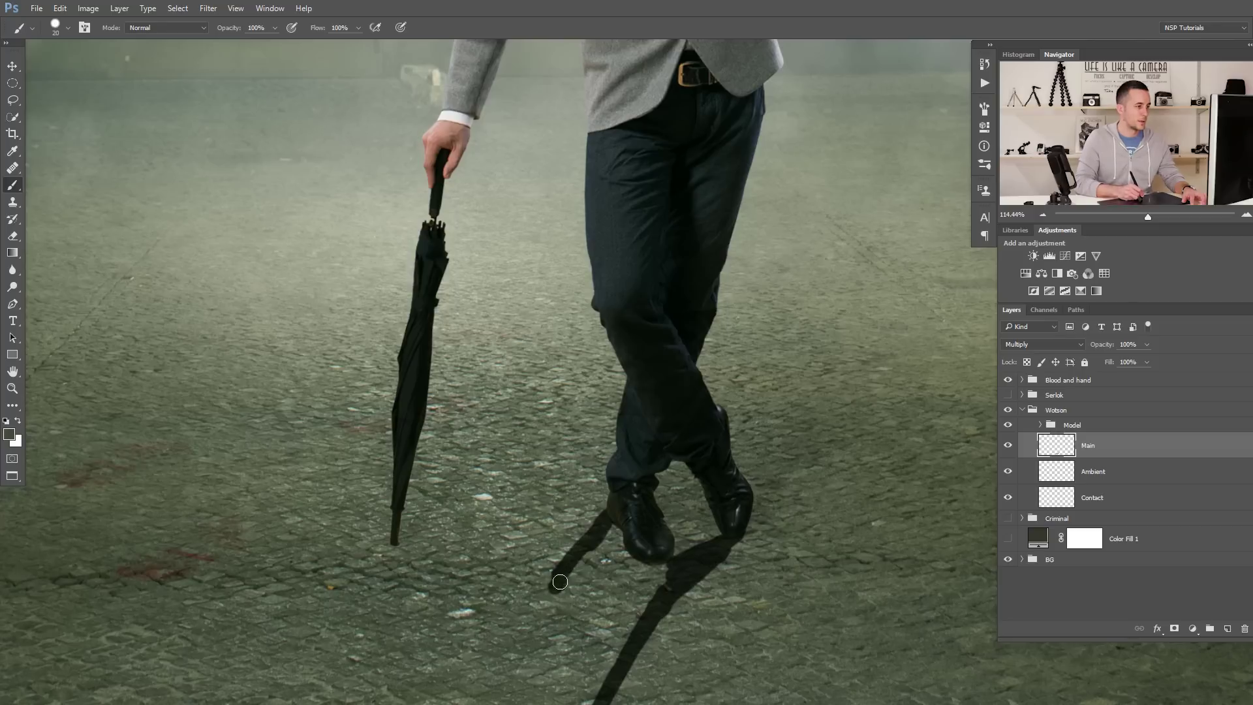
drag(550, 595, 408, 703)
key(ctrl+z)
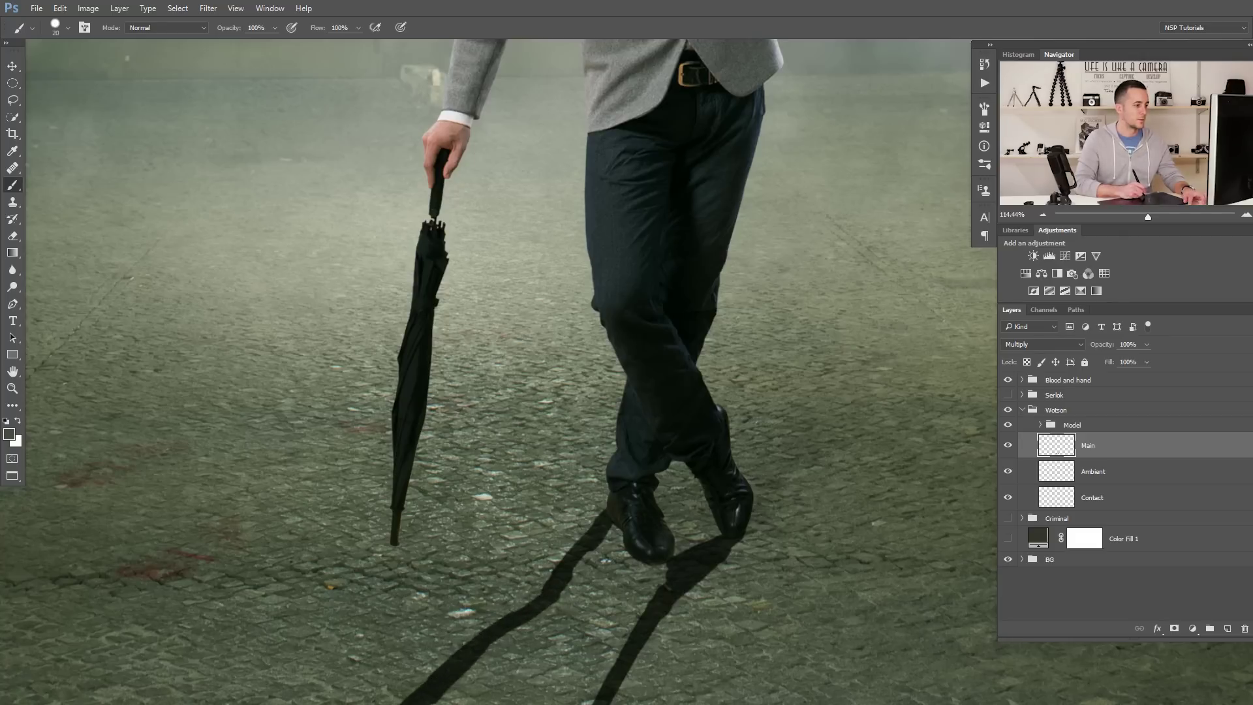
- Fill the area between the two leg shadows with a larger brush, forming one solid shadow below the shoes
mouse_move(489, 648)
mouse_down()
mouse_move(500, 567)
mouse_move(446, 632)
mouse_move(539, 550)
mouse_move(526, 567)
mouse_move(553, 601)
mouse_move(570, 565)
mouse_move(574, 638)
mouse_move(598, 613)
mouse_move(598, 510)
mouse_move(574, 512)
mouse_move(619, 456)
mouse_move(616, 503)
mouse_move(668, 498)
mouse_move(632, 545)
mouse_move(632, 512)
mouse_move(621, 528)
mouse_up()
key(bracketright)
key(bracketright)
key(])
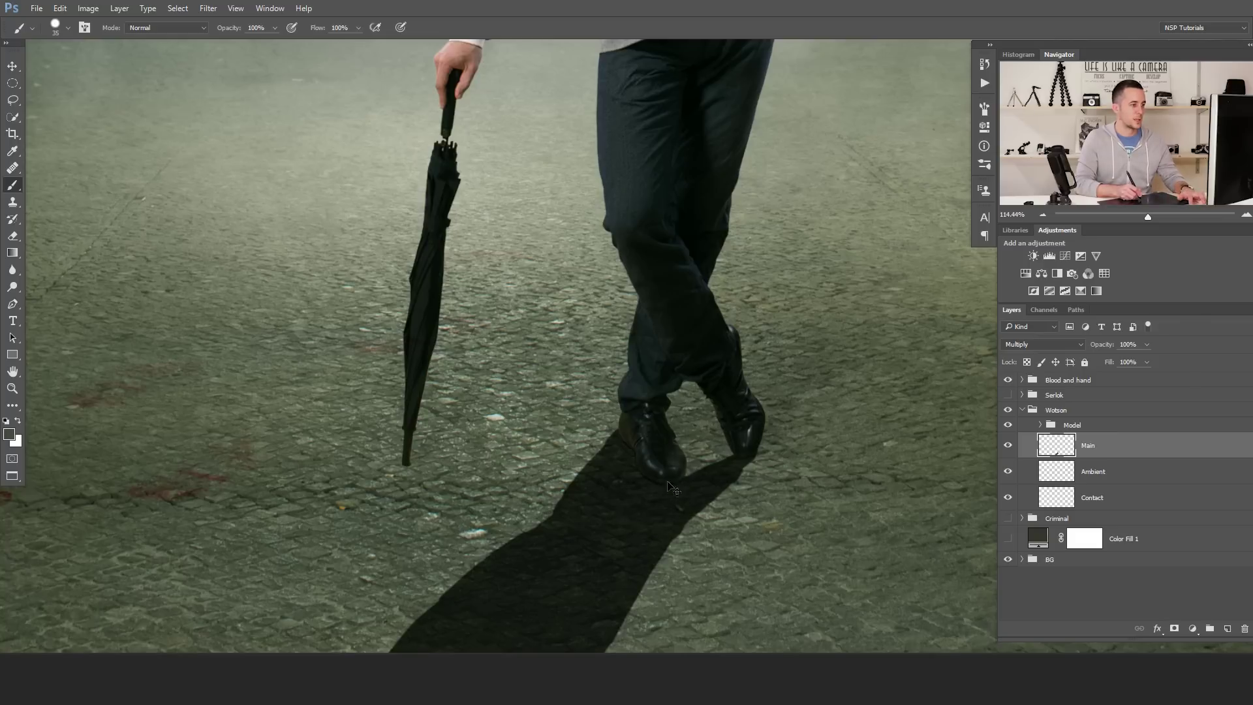
- Switch to the Eraser and set it to 20 px, 85% hardness and 100% opacity for trimming the shadow near the shoes
mouse_move(666, 477)
mouse_down()
mouse_move(759, 462)
mouse_move(791, 439)
mouse_up()
key(bracketleft)
key(bracketleft)
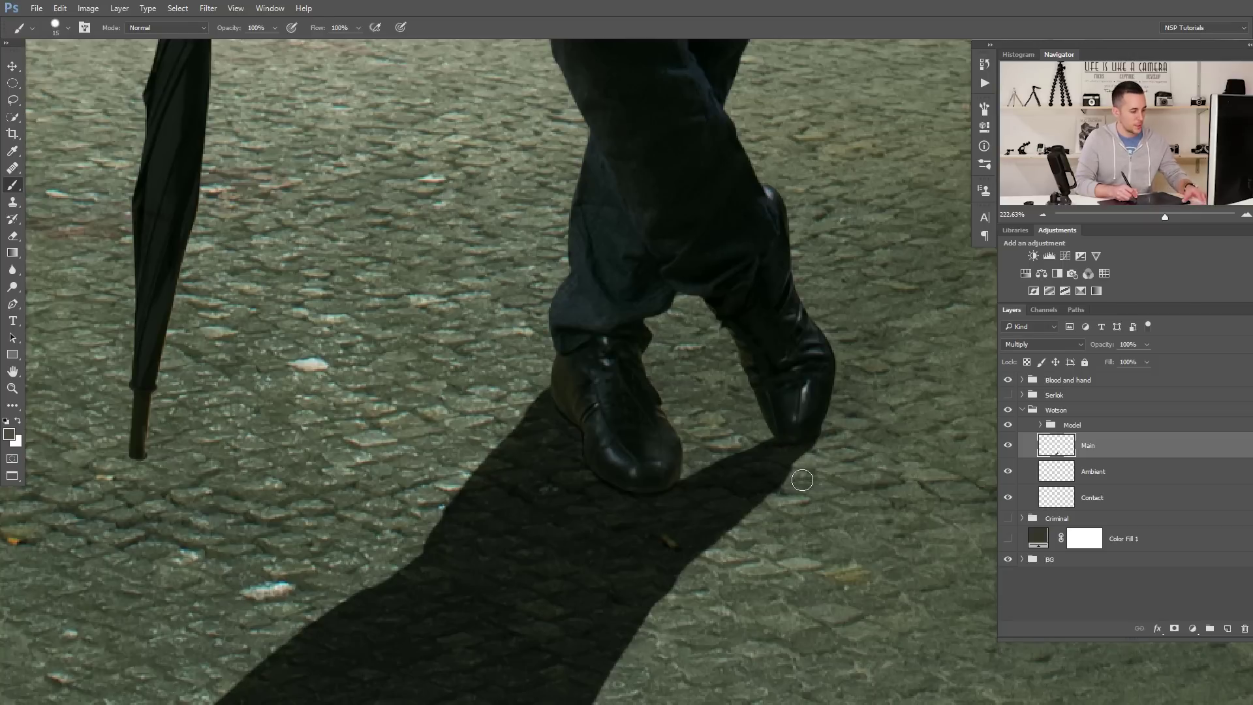
key(e)
key(bracketright)
key(bracketright)
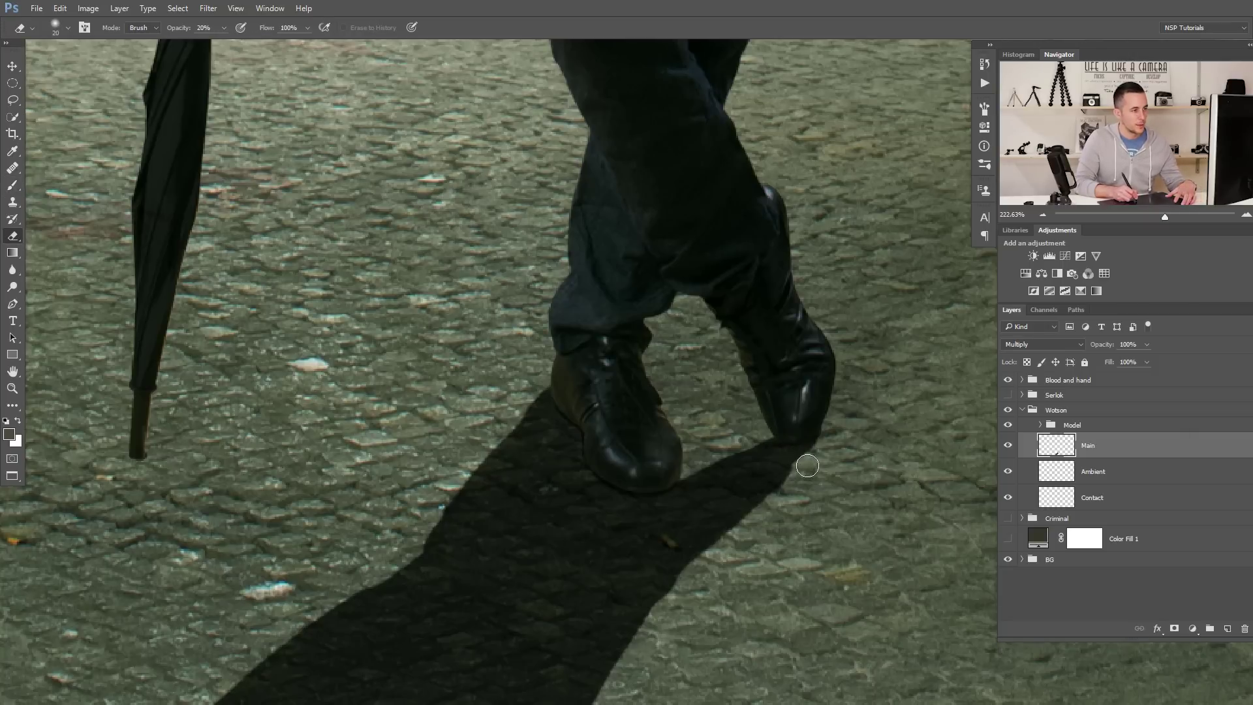
key(0)
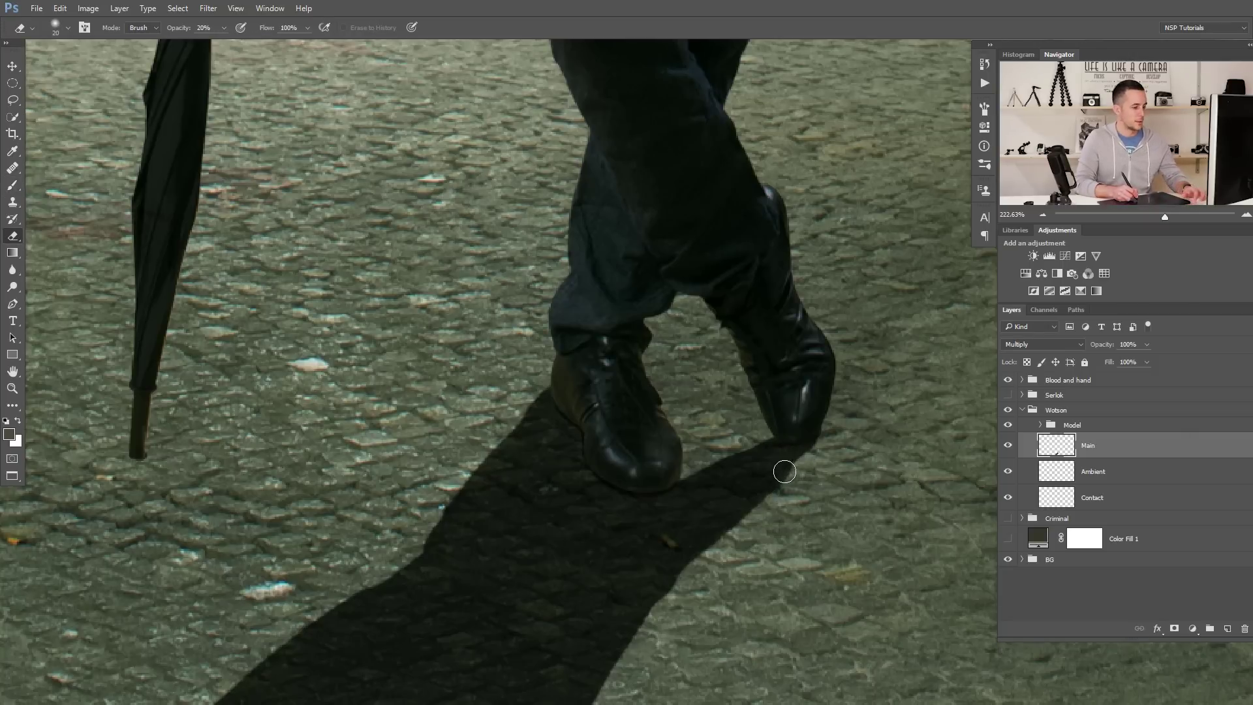
right_click(801, 470)
drag(930, 530, 935, 531)
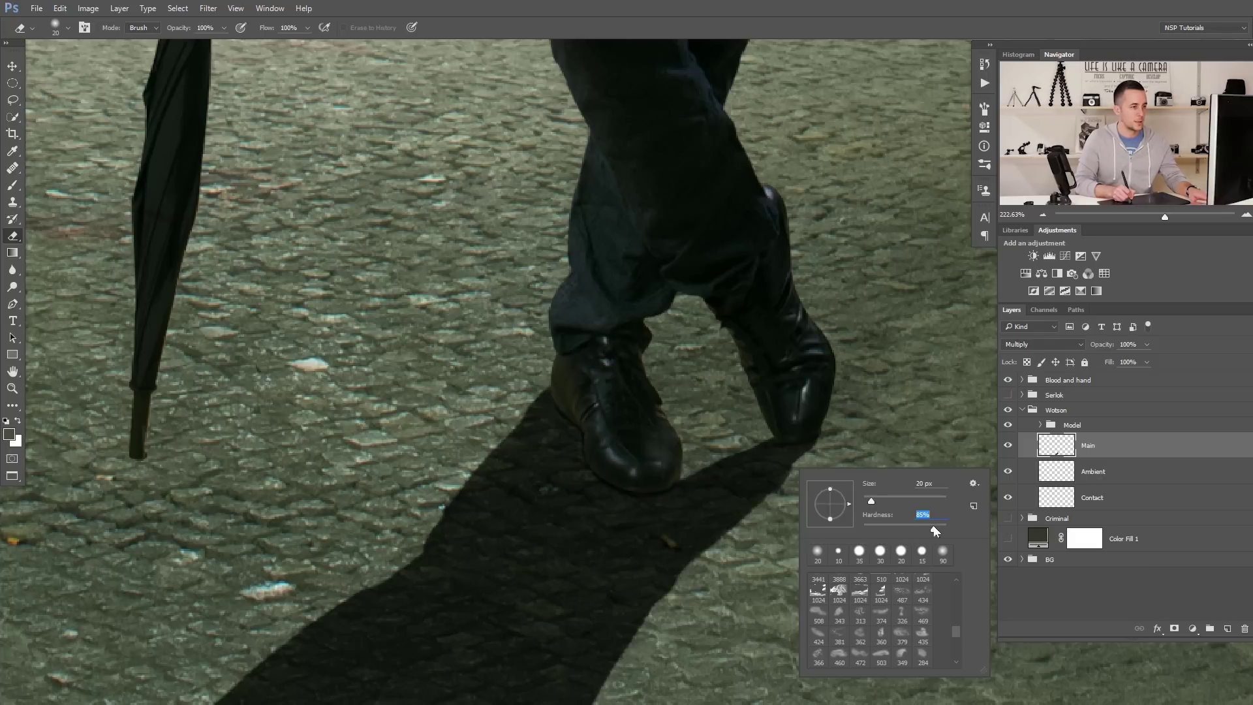
key(Return)
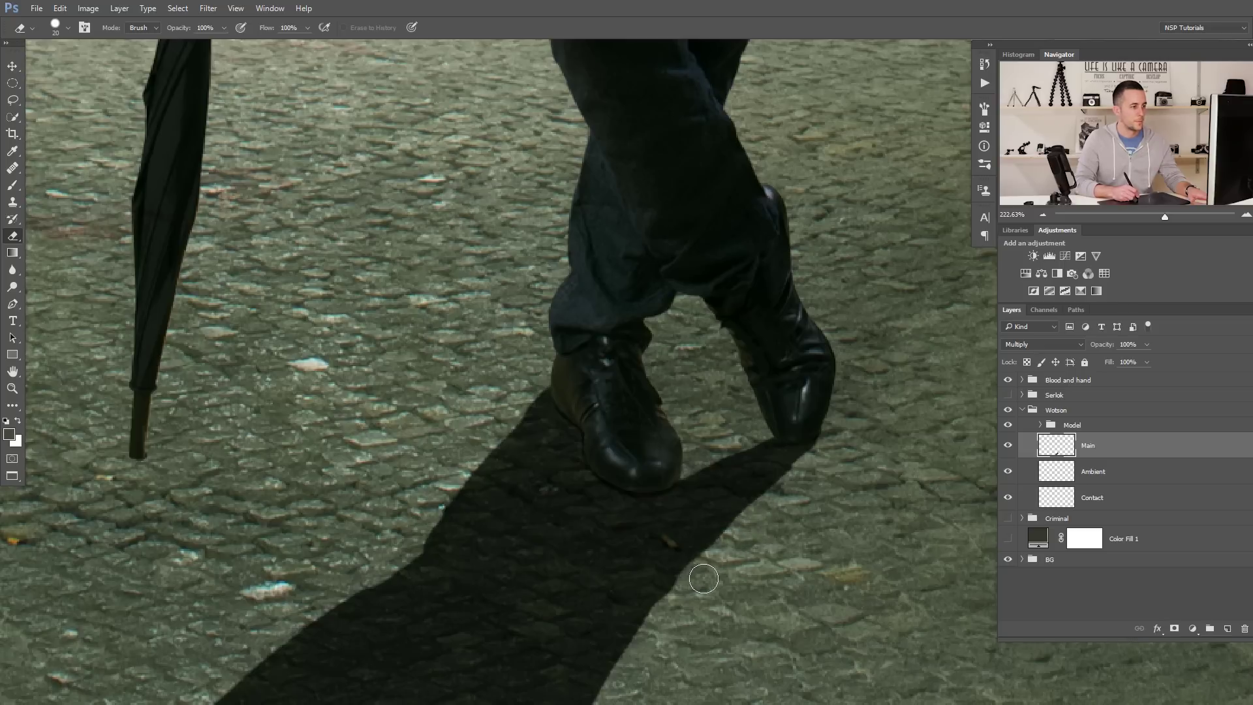
- Trim the leg shadow's edge below the rear shoe with the Eraser, and repaint its lower contour with the Brush
drag(688, 556, 694, 512)
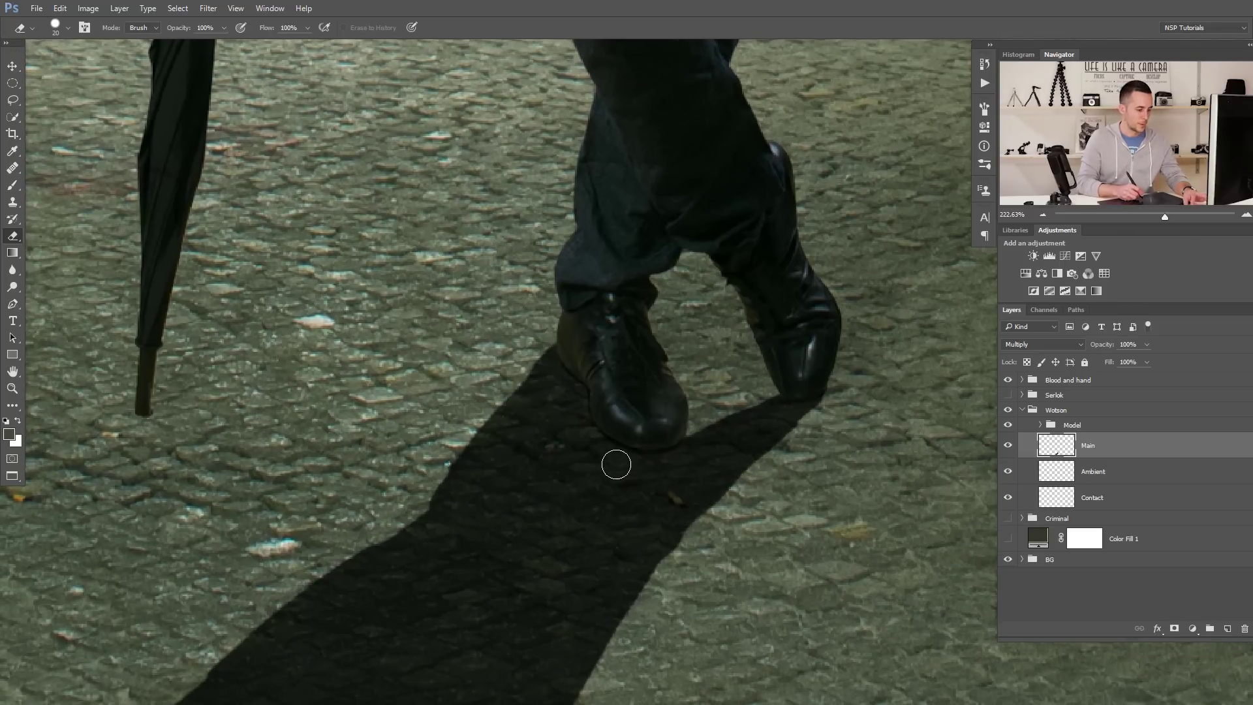
key(b)
drag(665, 446, 650, 368)
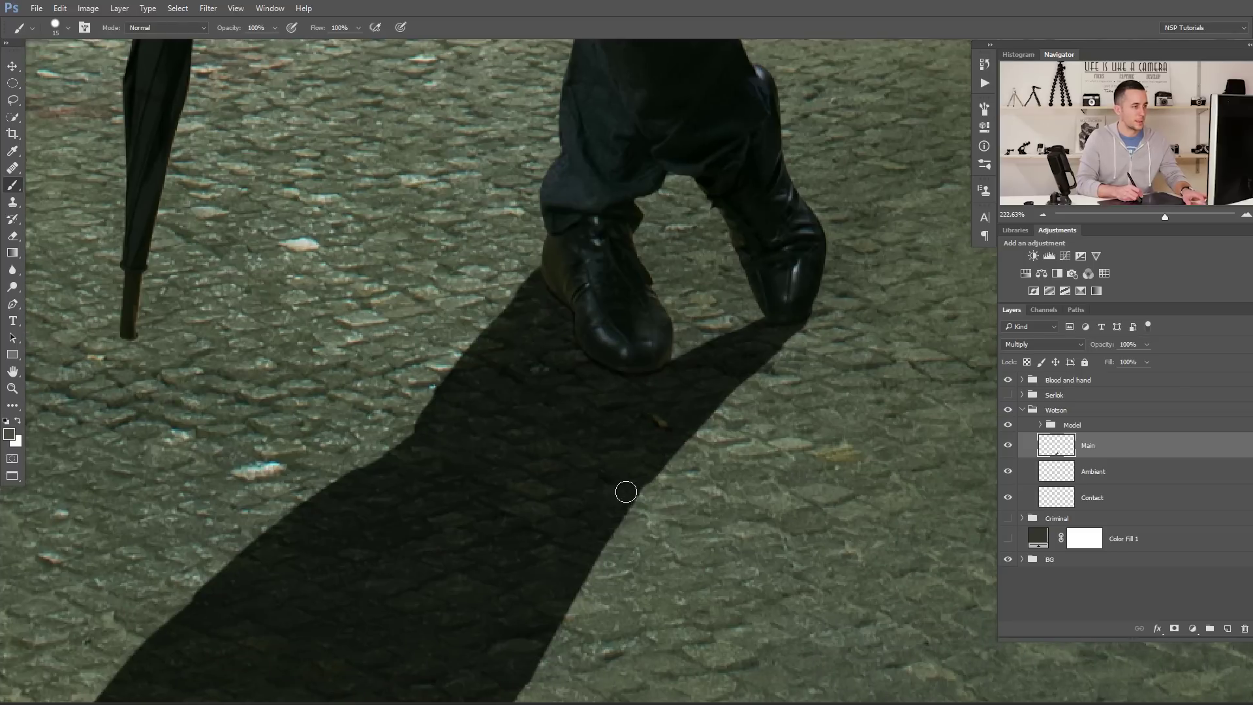
drag(594, 548, 511, 697)
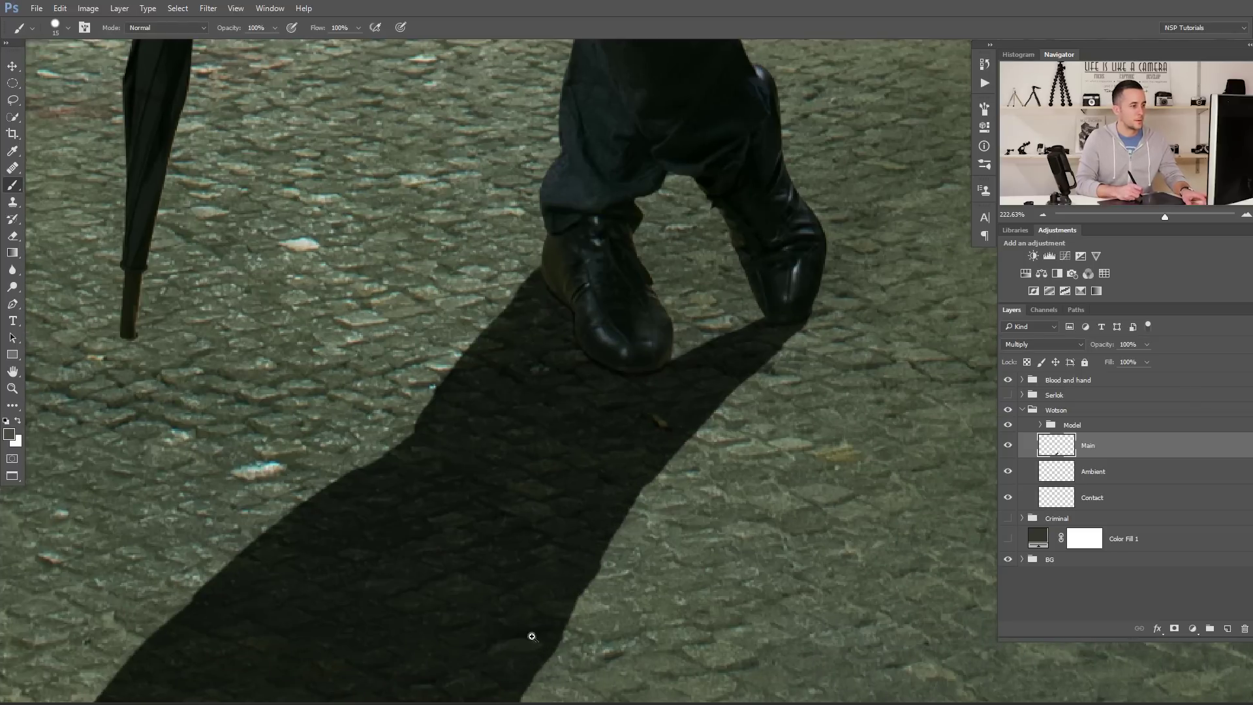
drag(564, 572, 520, 604)
mouse_move(546, 554)
mouse_down()
mouse_move(582, 518)
mouse_move(544, 478)
mouse_up()
mouse_move(392, 420)
mouse_down()
mouse_move(429, 428)
mouse_move(534, 405)
mouse_move(455, 465)
mouse_up()
- Paint a thin diagonal shadow from the umbrella's tip toward the viewer with a 10 px brush on the Main layer
key(bracketleft)
scroll(494, 456, down, 5)
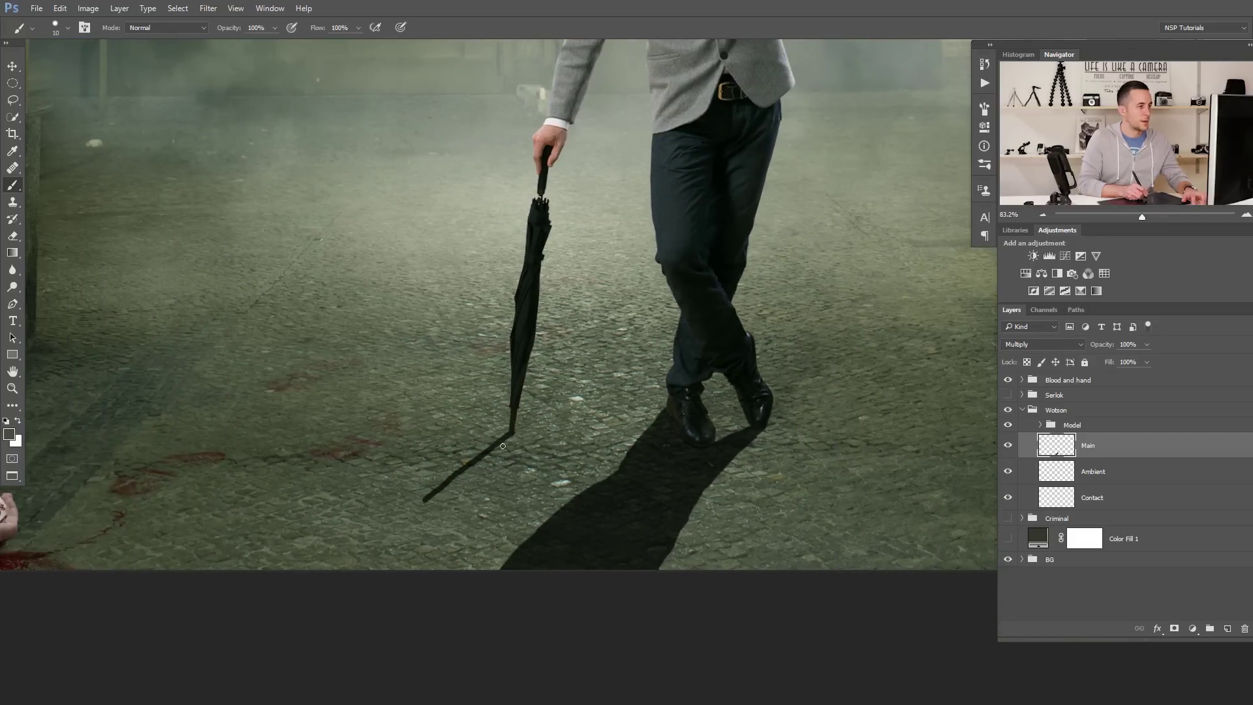
scroll(502, 446, up, 2)
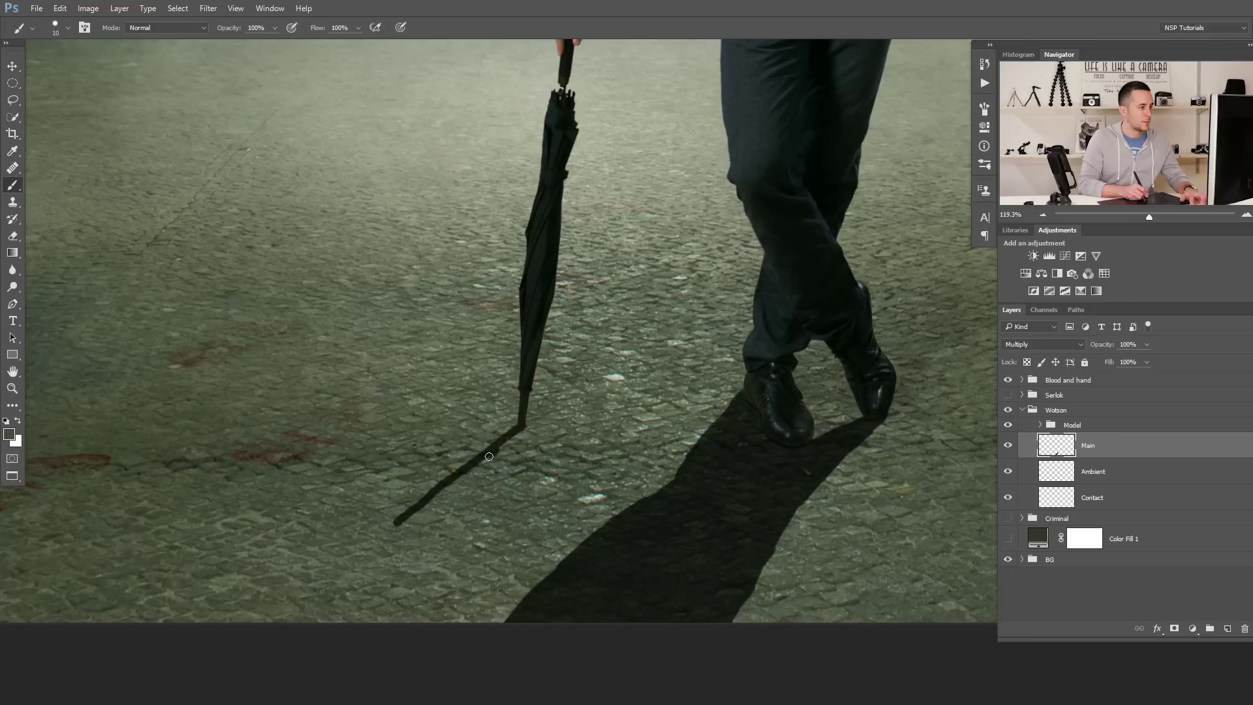
key(ctrl+z)
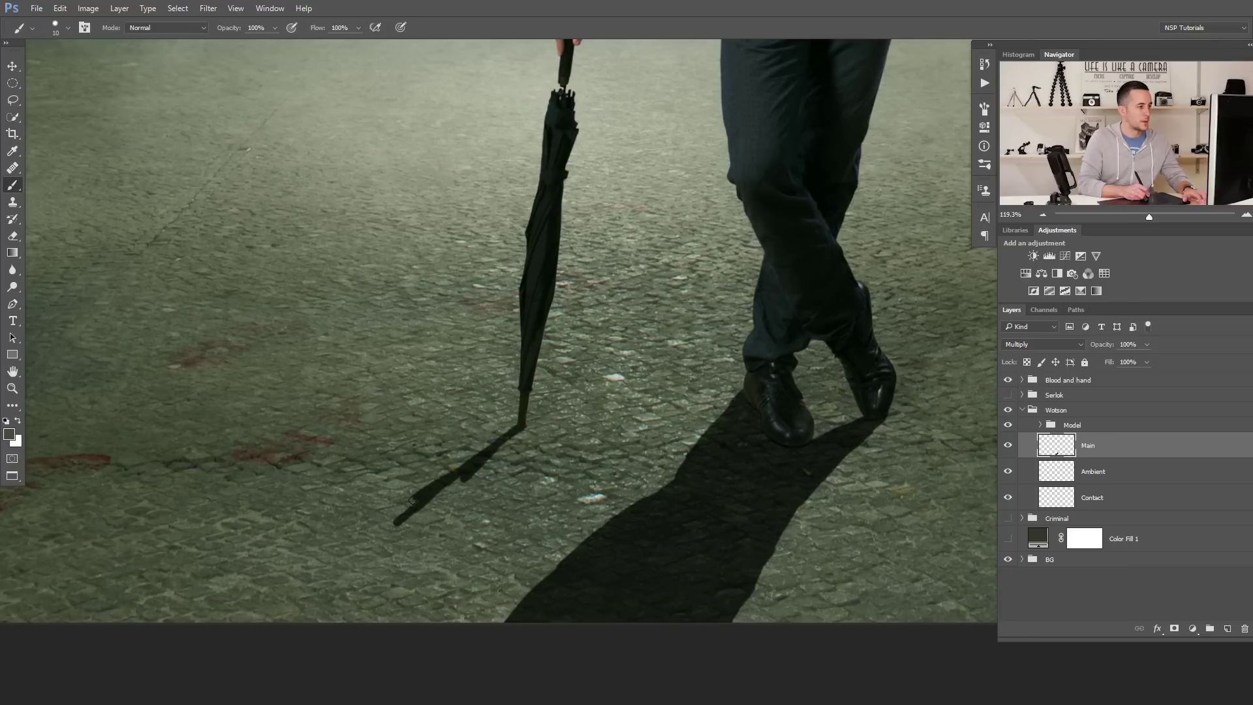
- Widen the umbrella's shadow to the shape of the closed canopy and extend it to the image's lower edge
drag(433, 500, 407, 523)
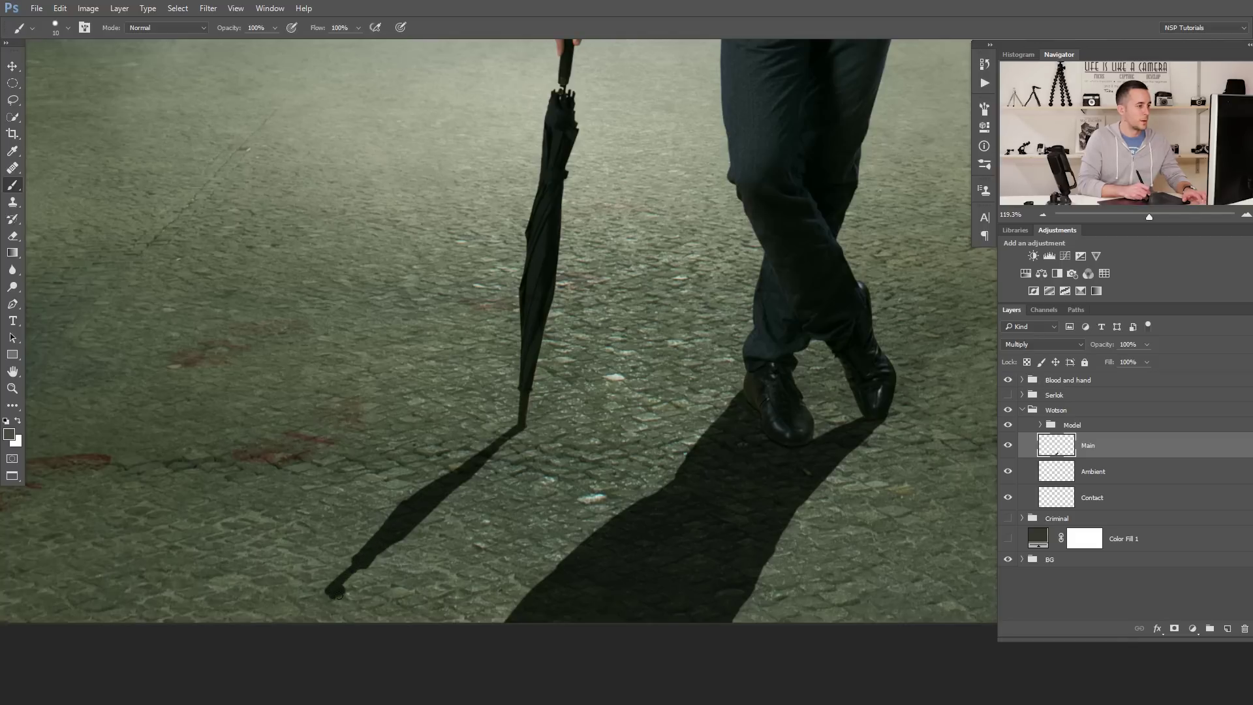
drag(314, 596, 305, 626)
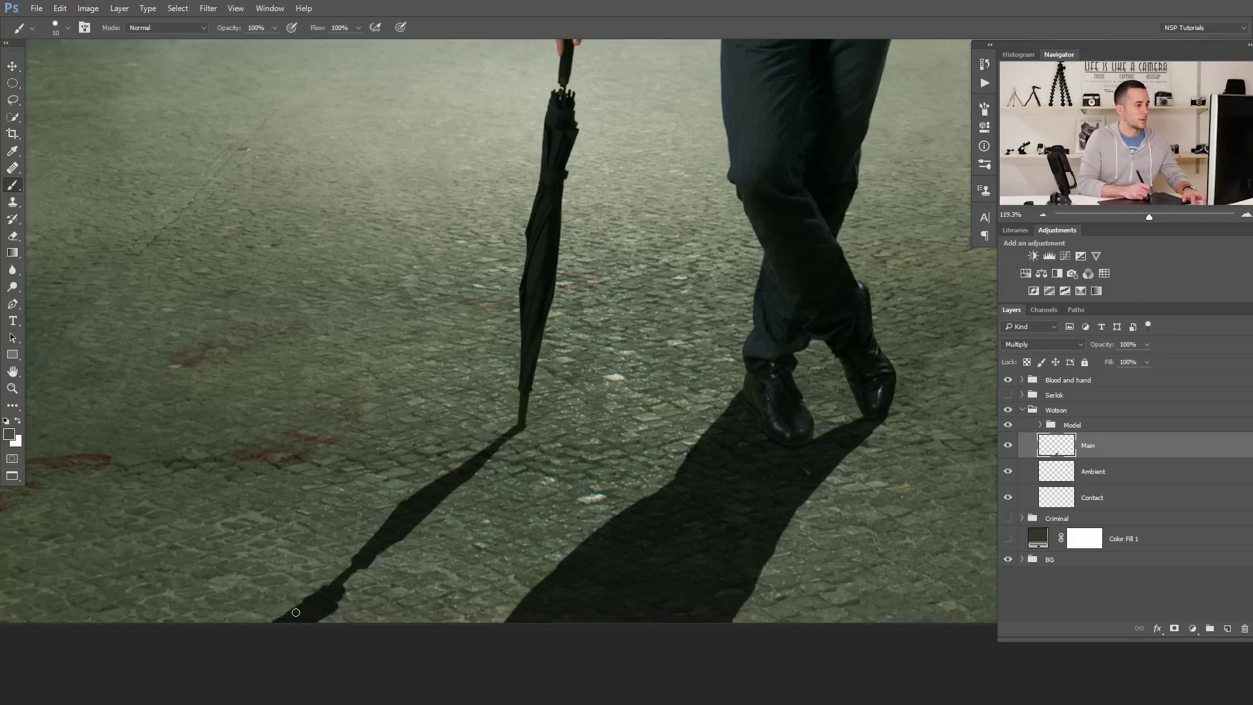
key(ctrl+0)
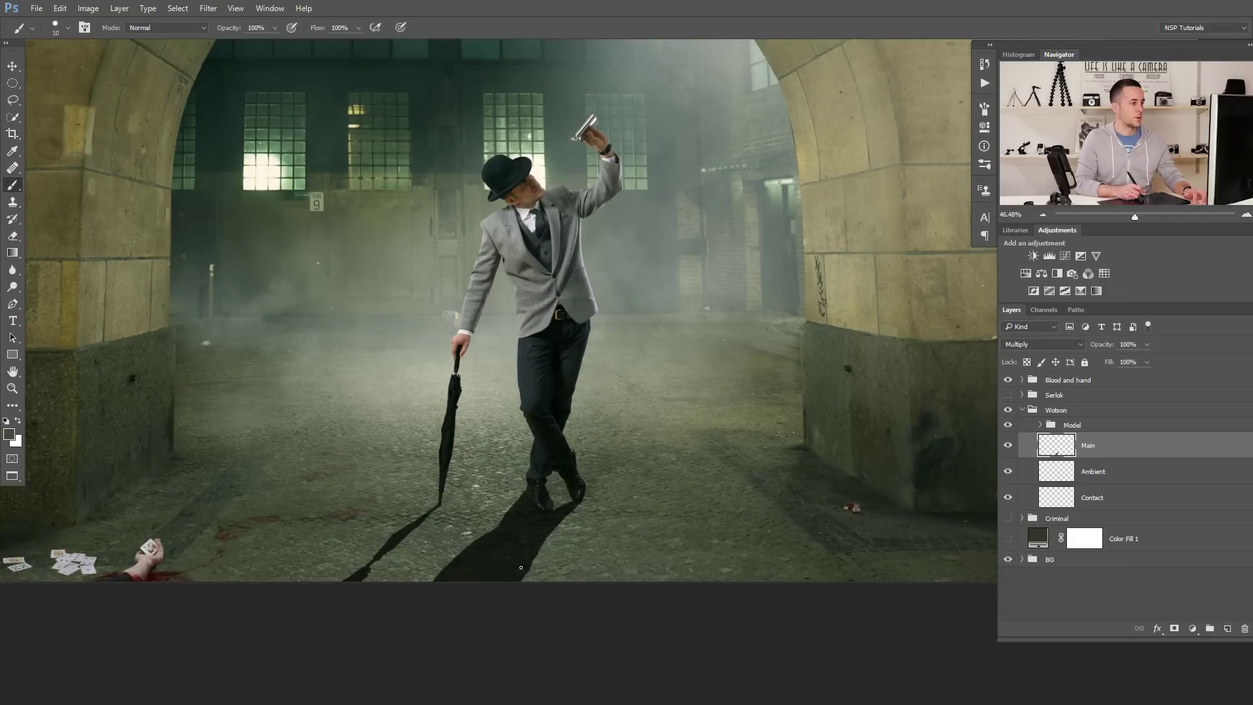
scroll(466, 548, up, 5)
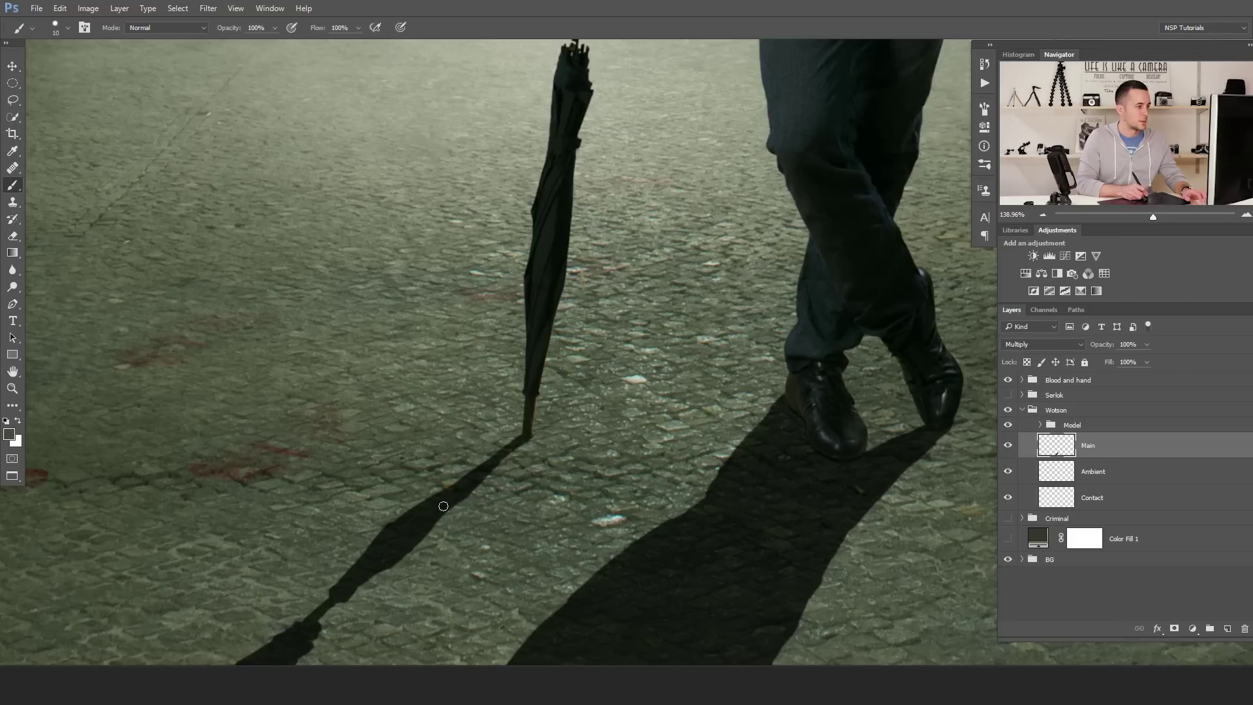
key(ctrl+0)
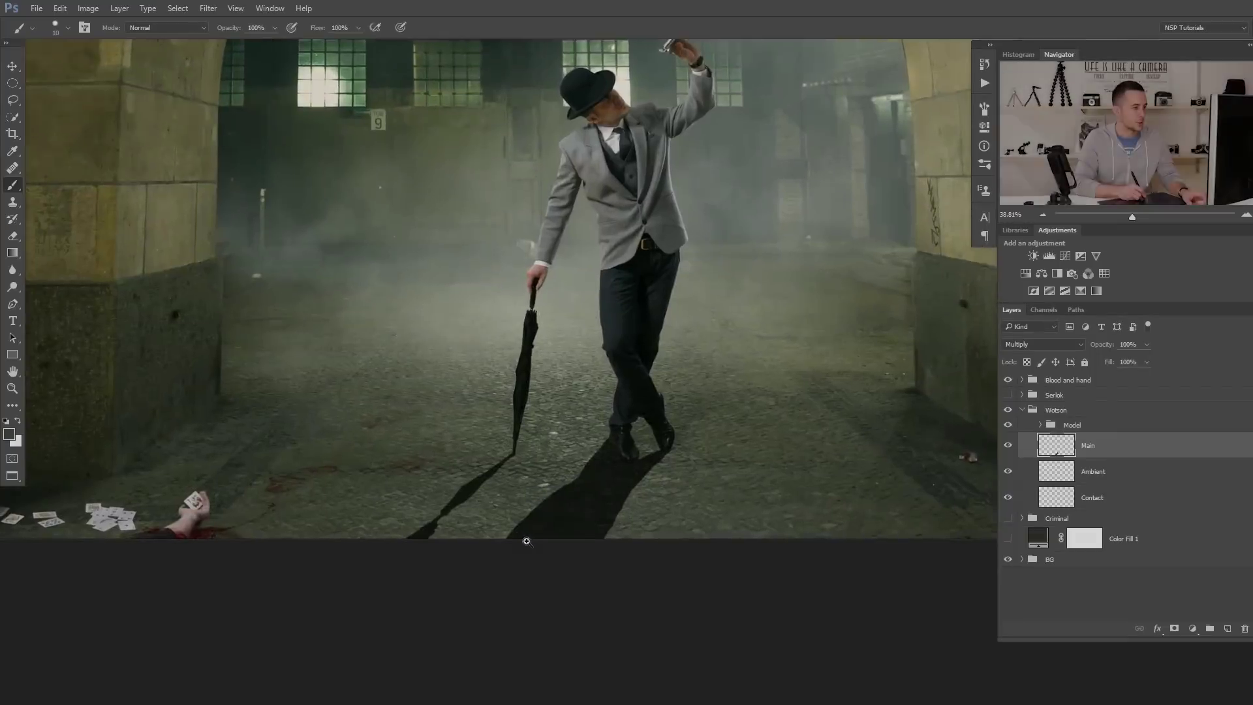
- Free-transform the Main layer's shadows, skewing them horizontally by about -8.17° and scaling the height to about 98.81%
drag(527, 541, 536, 541)
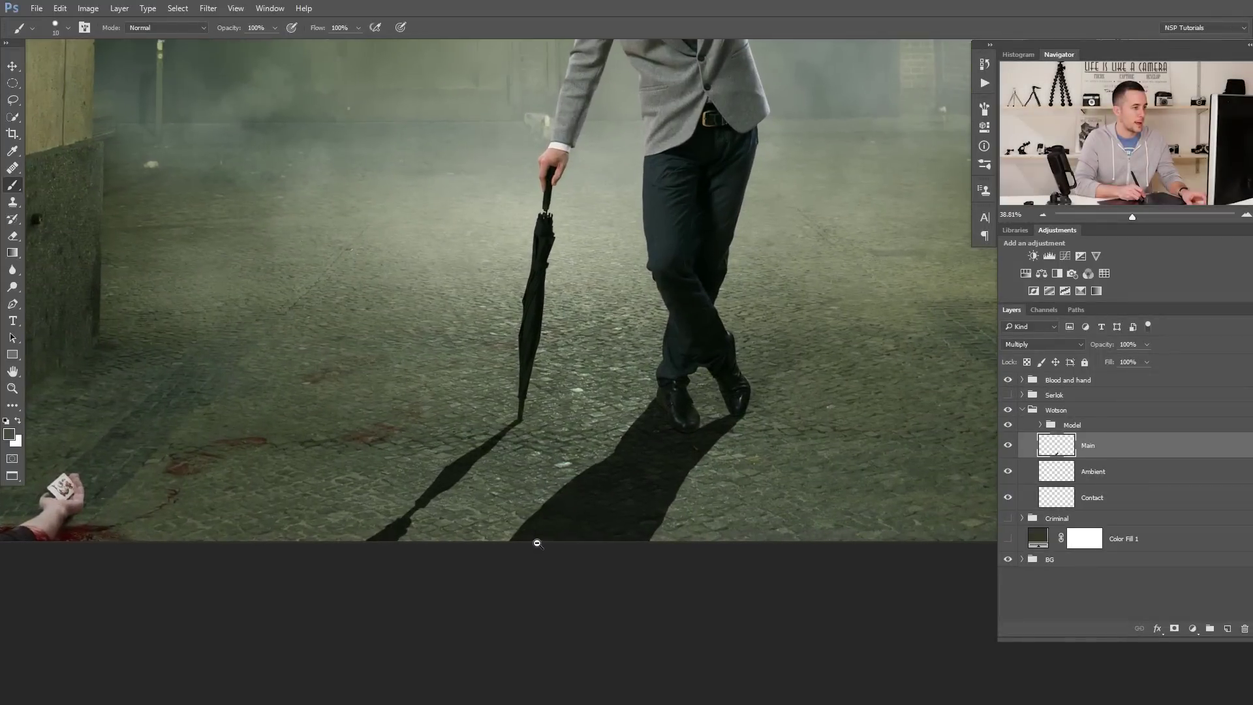
key(ctrl+t)
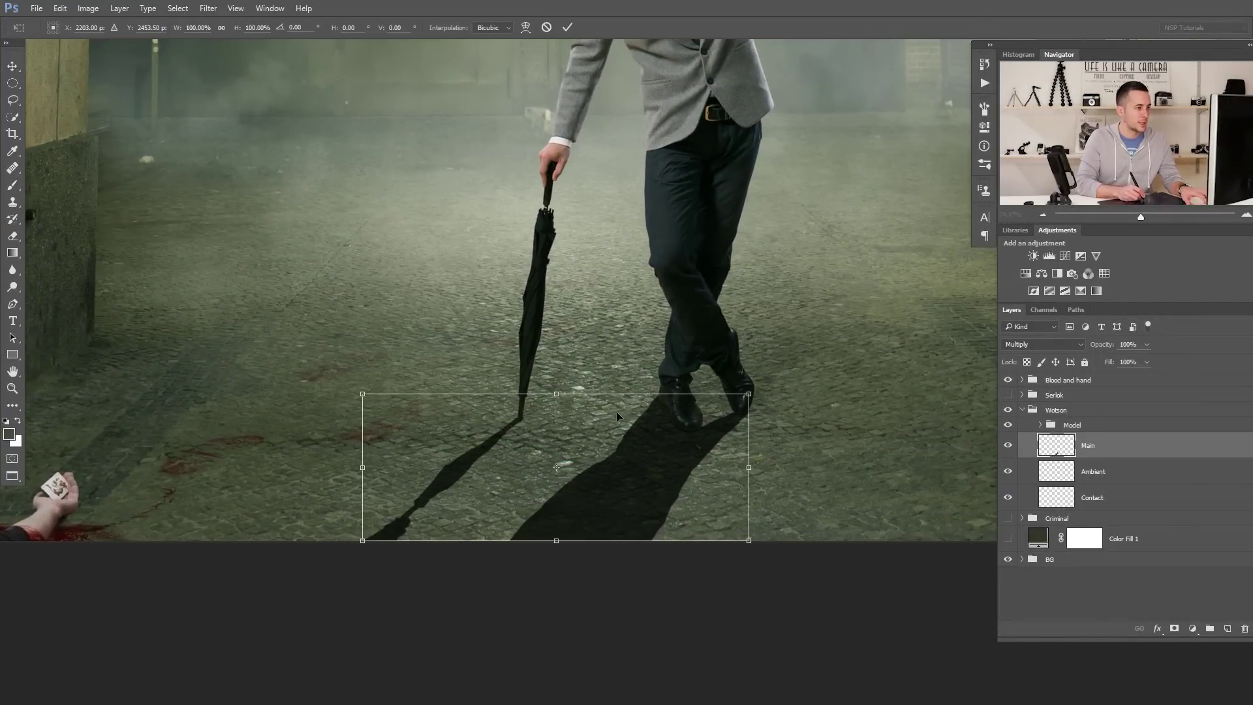
drag(558, 543, 536, 541)
drag(518, 434, 541, 441)
- Warp the Main layer's shadows slightly so the umbrella's shadow lines up with the umbrella's tip
right_click(527, 413)
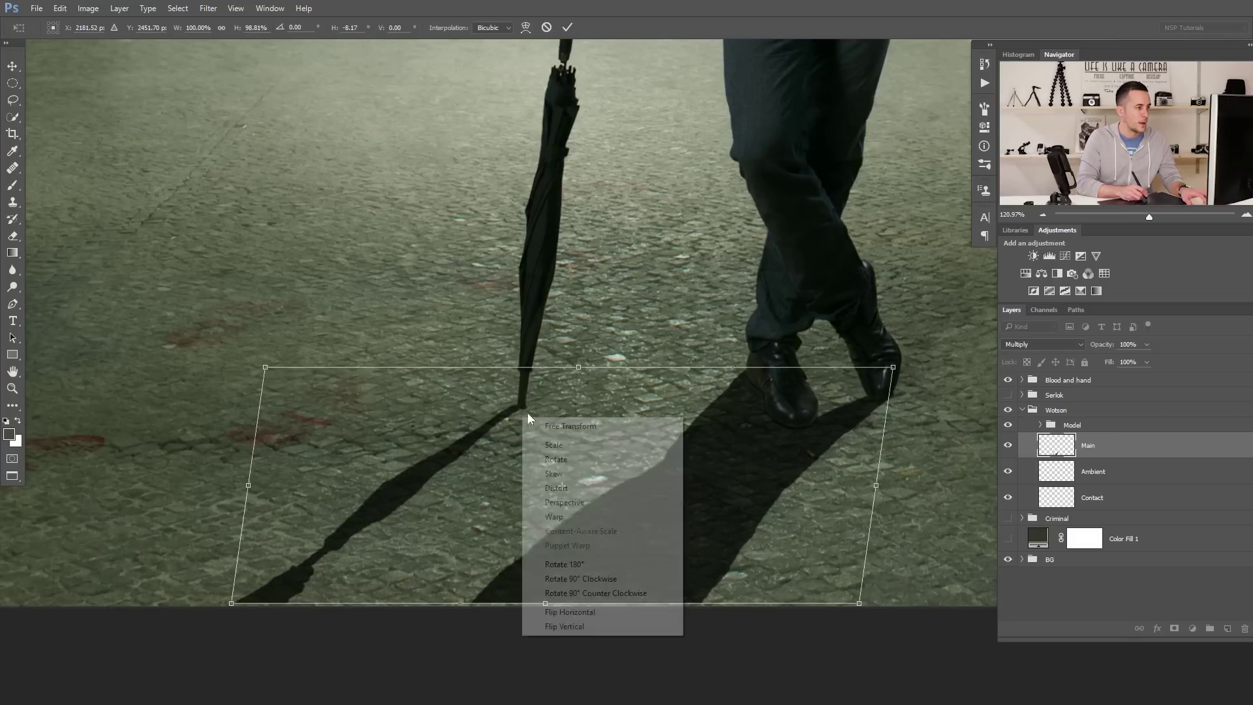
click(554, 516)
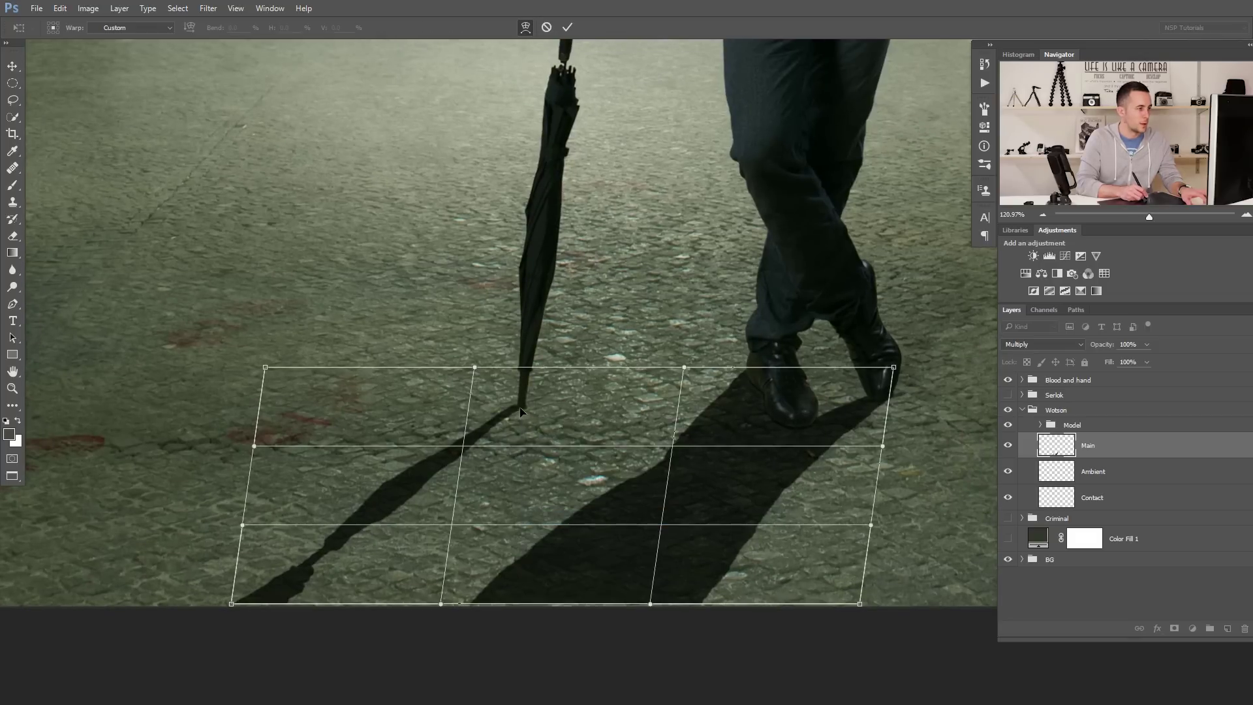
drag(523, 409, 523, 409)
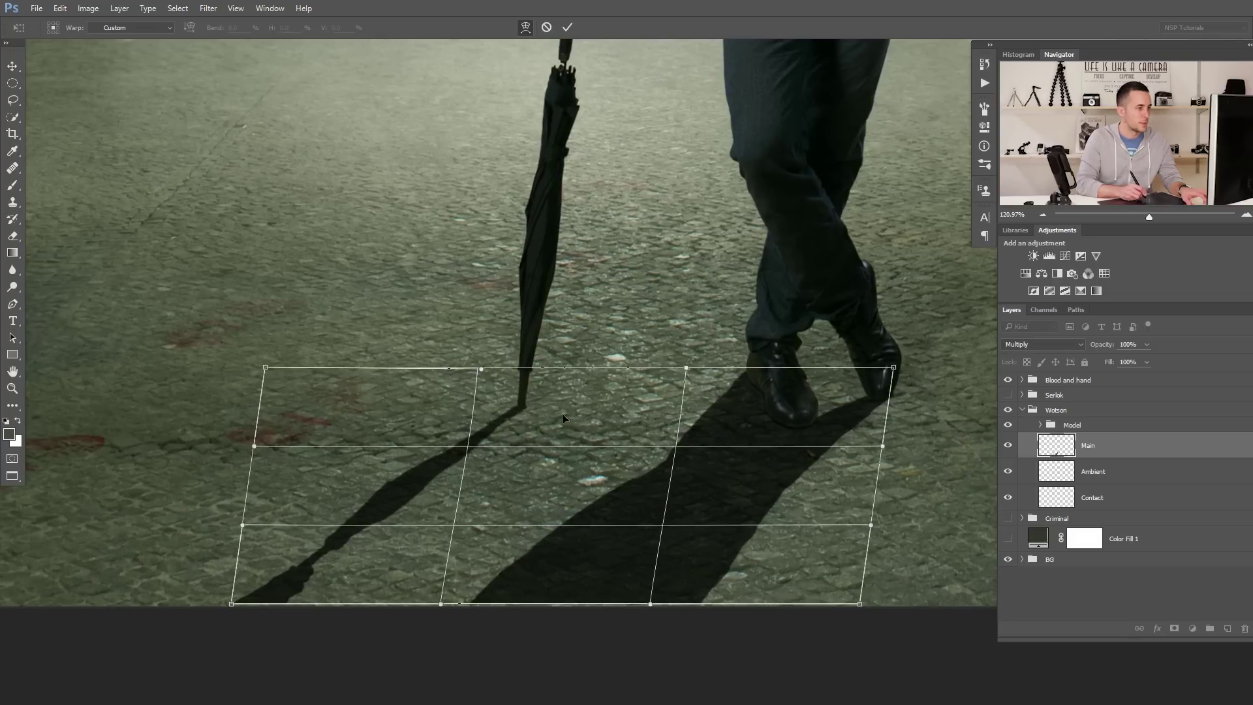
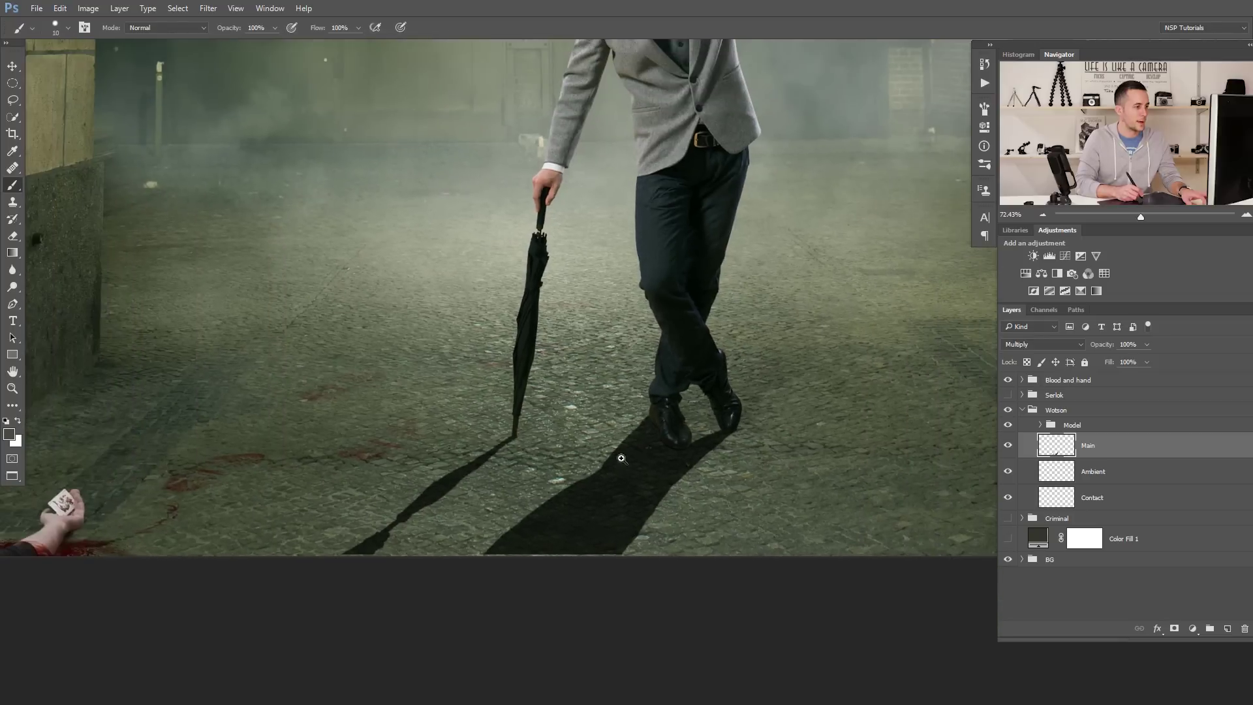
- Free-transform the Main layer's shadows, stretching the height to about 101.33% so they reach the image's lower edge
key(ctrl+t)
drag(533, 561, 537, 558)
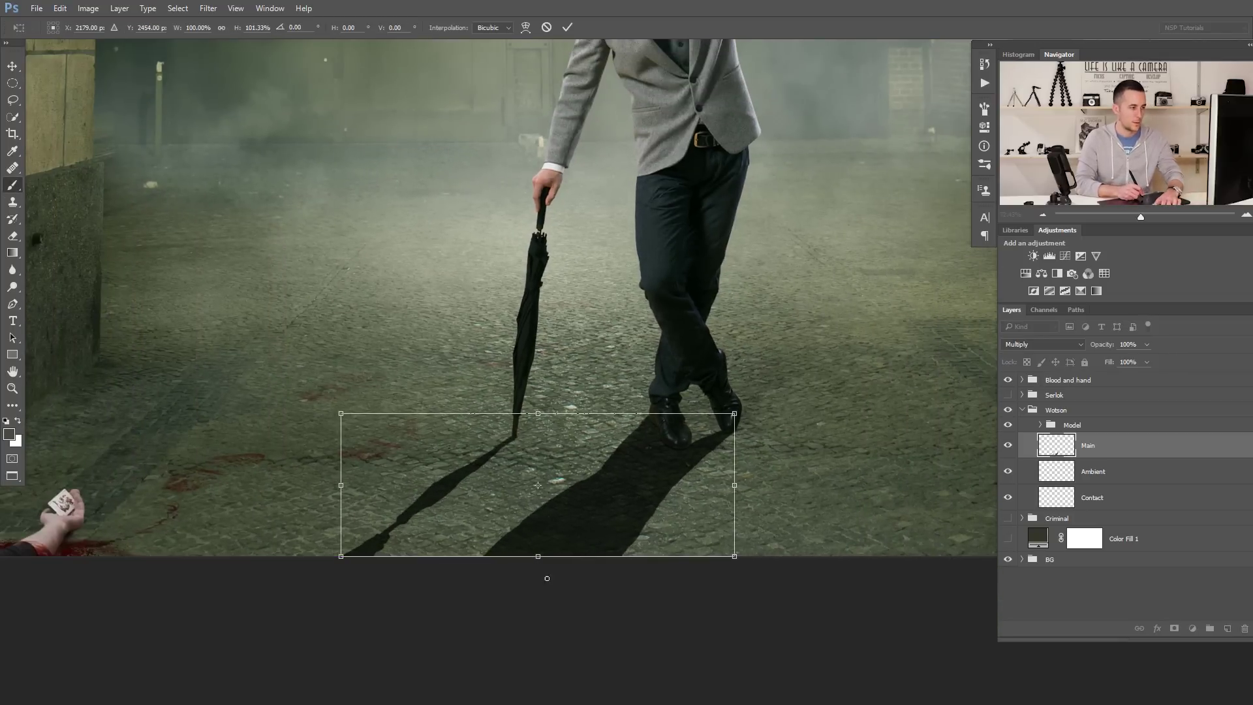
key(Return)
- Soften the edges of the figure's and umbrella's shadows on the Main layer using the Blur tool at 80 px and 100% strength
scroll(575, 562, down, 1)
scroll(575, 561, down, 1)
scroll(579, 531, up, 4)
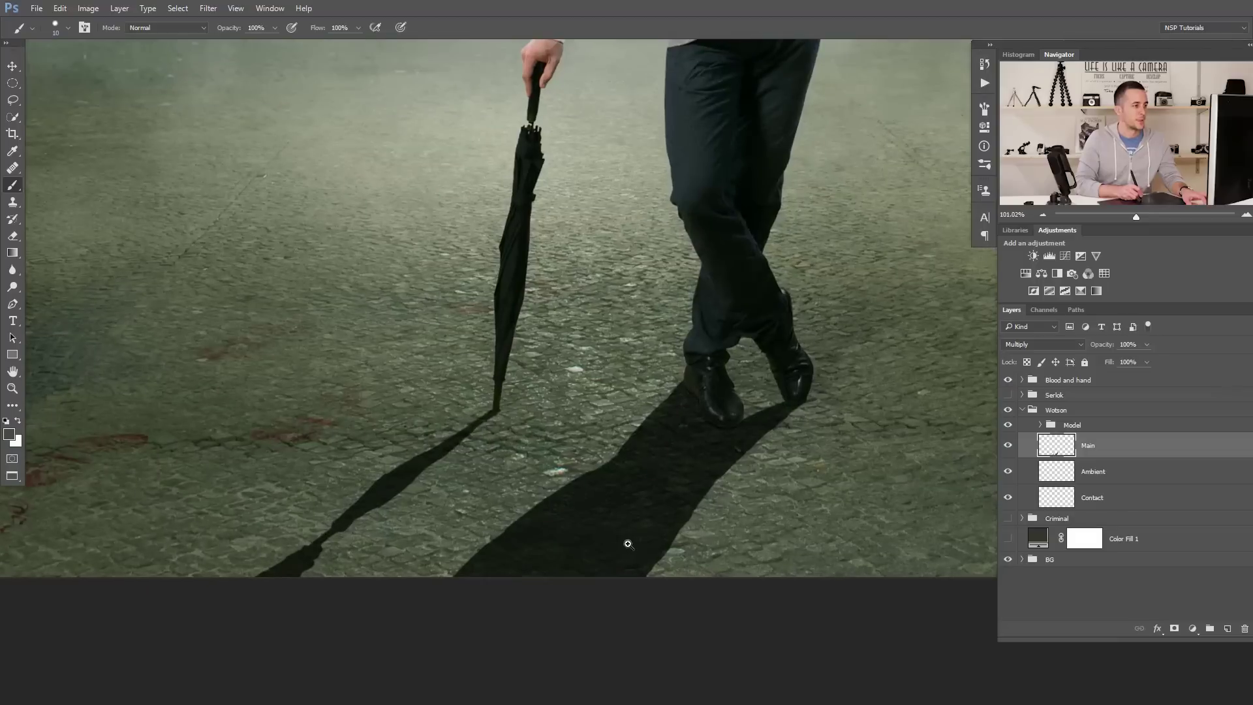
scroll(565, 516, up, 3)
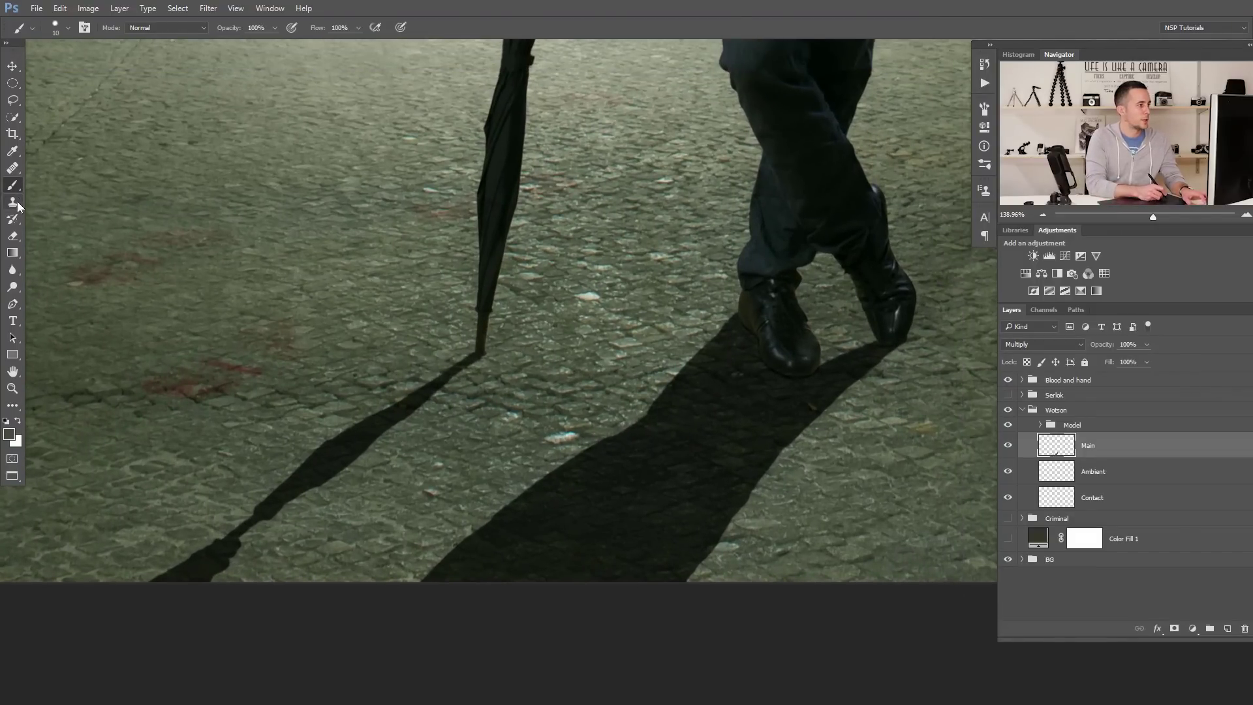
click(12, 271)
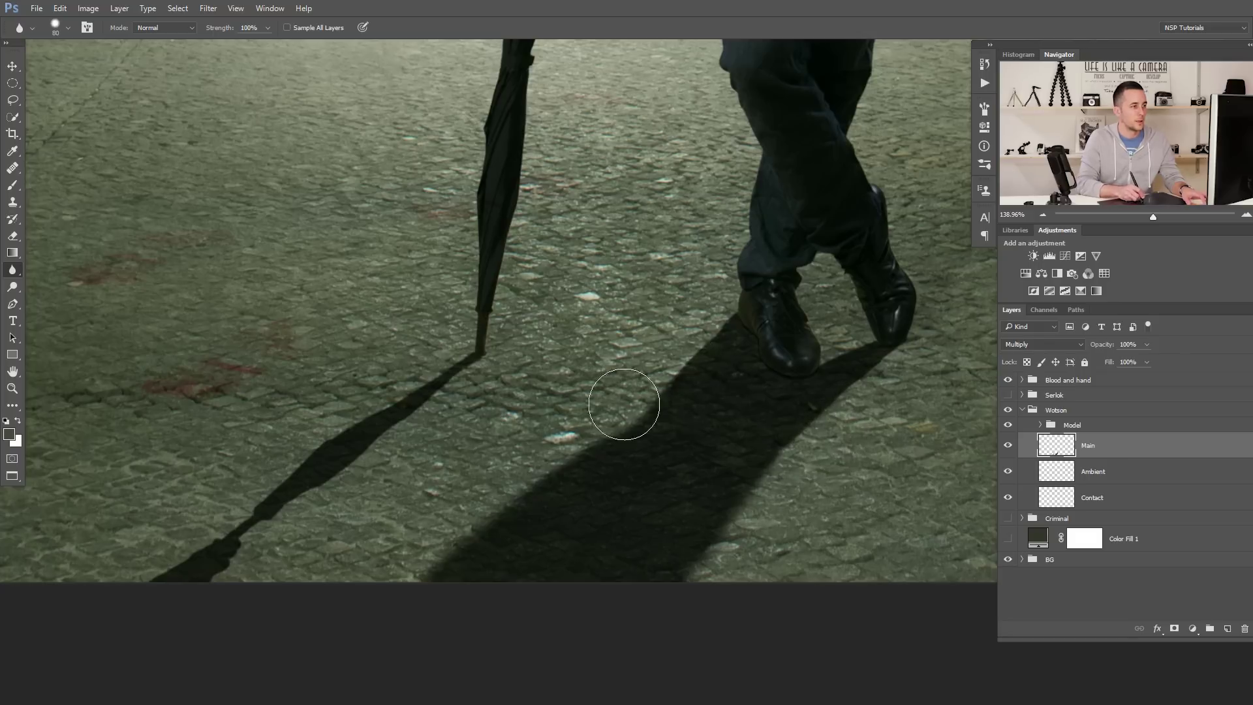
drag(299, 511, 377, 448)
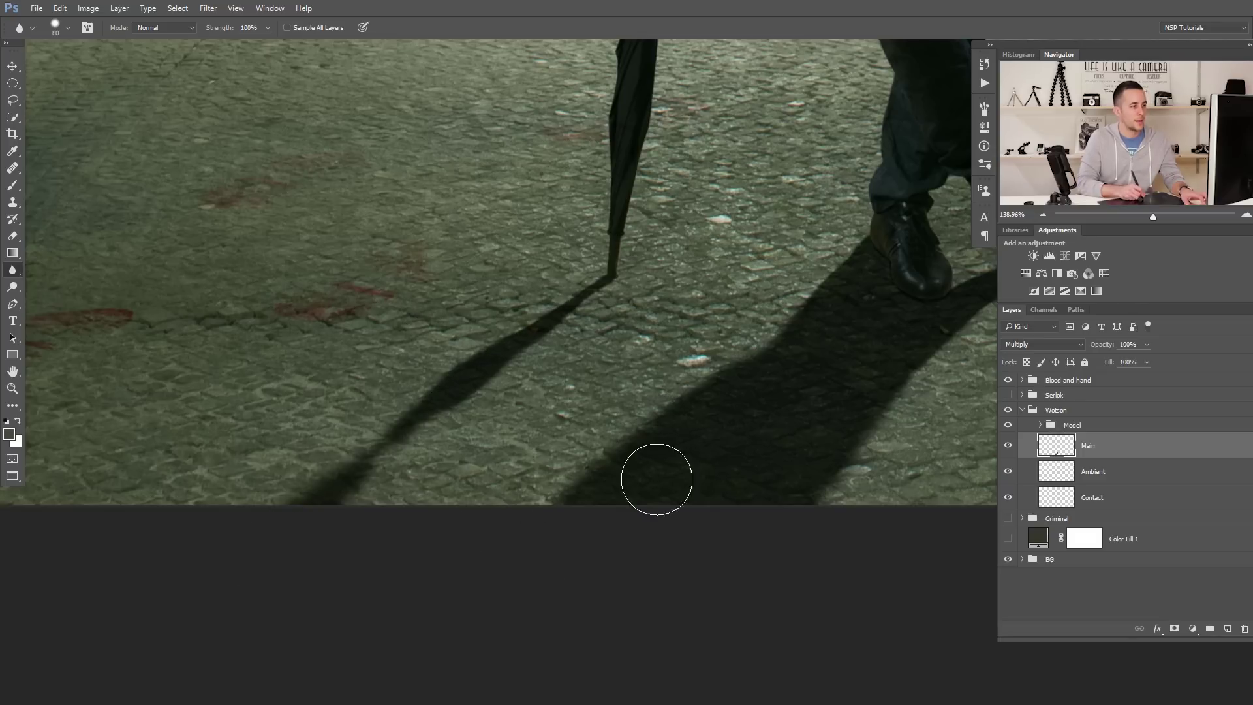
drag(806, 437, 585, 487)
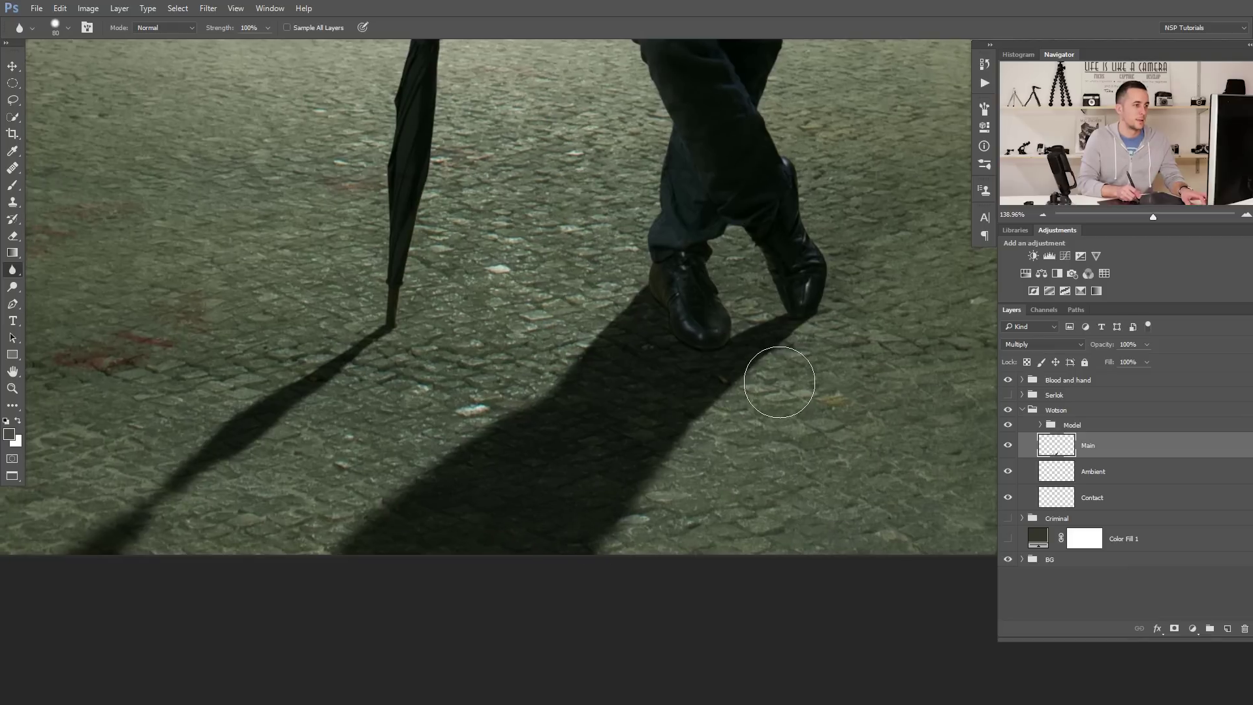
- Add a white layer mask to the Main layer
scroll(571, 467, down, 5)
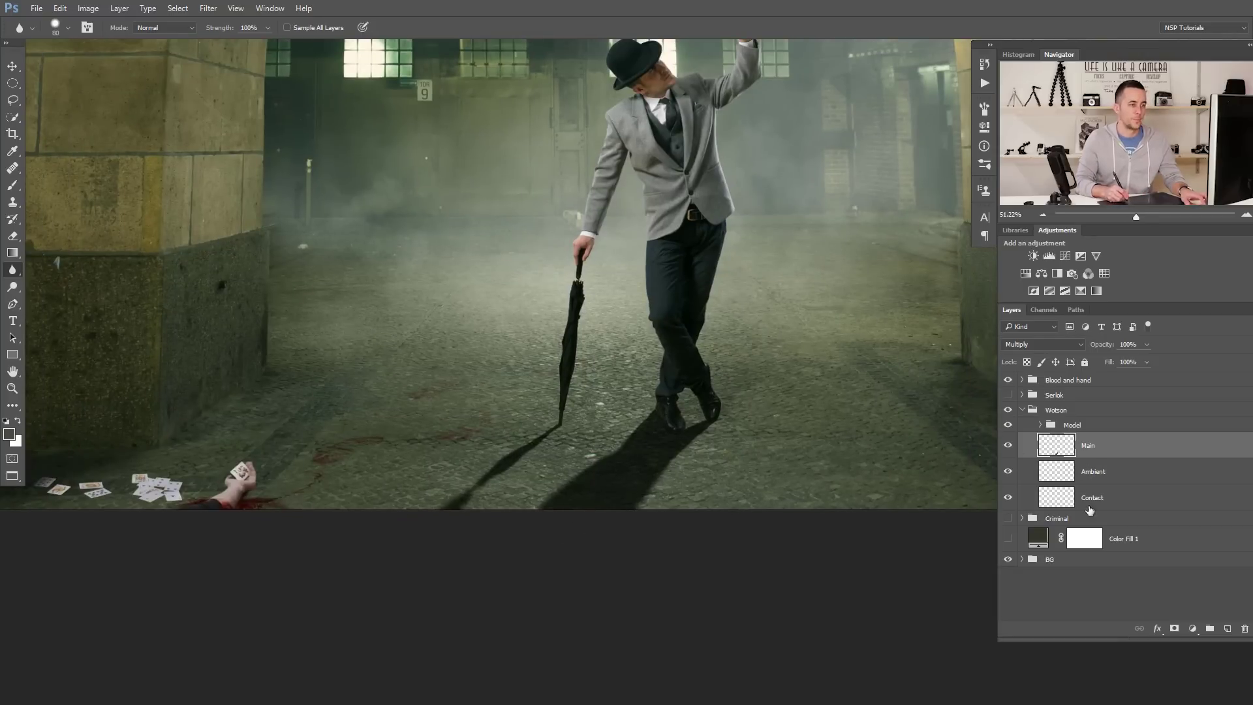
click(1173, 629)
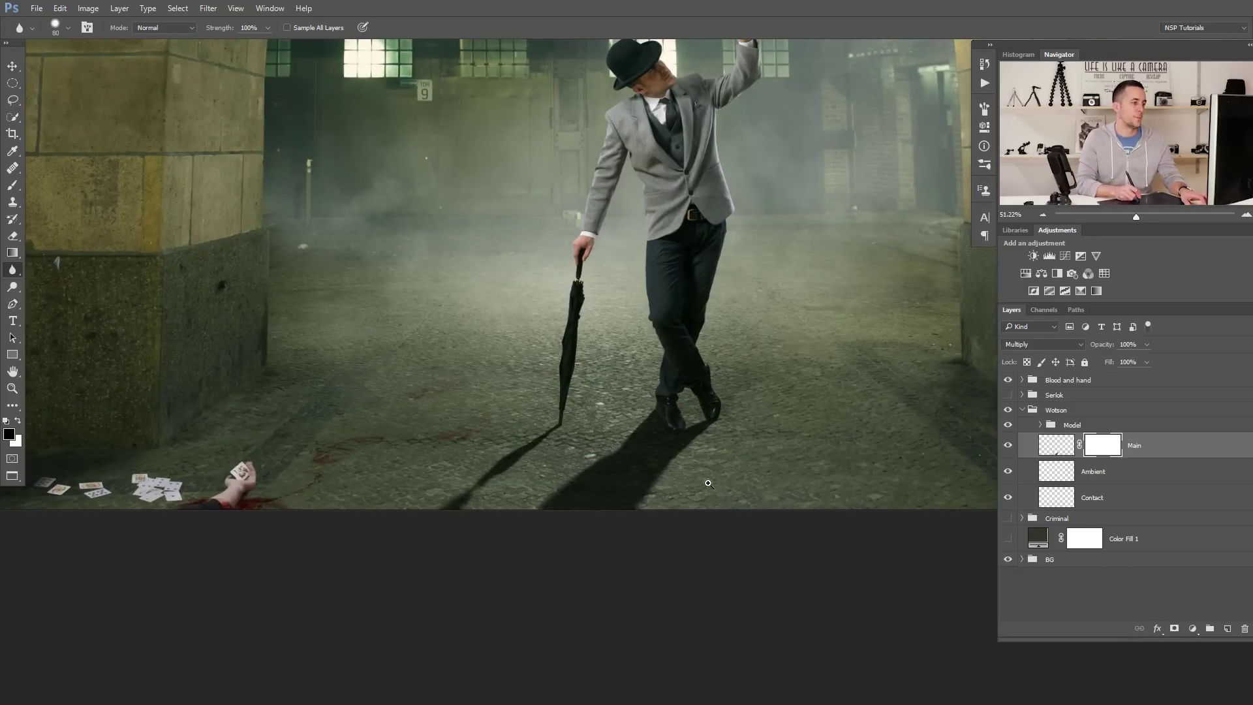
scroll(708, 483, down, 1)
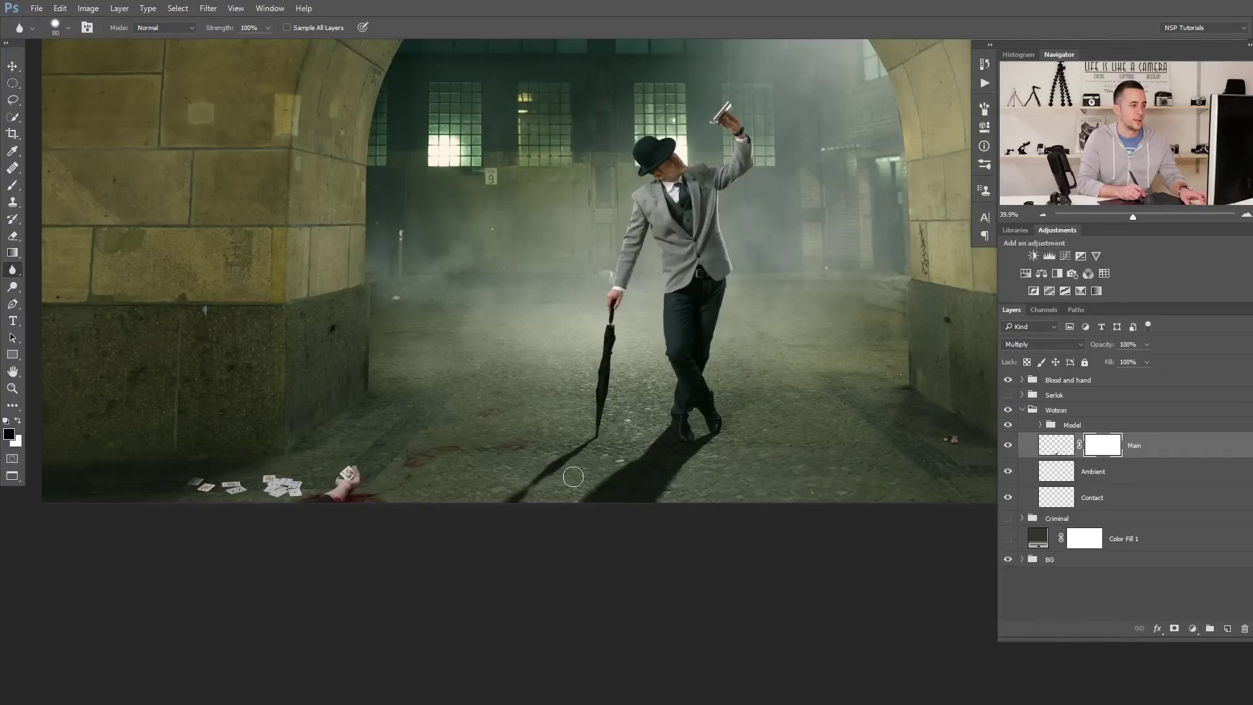
- Fade the far ends of both shadows on Main's mask with reflected black-to-transparent gradients started below the image
click(13, 253)
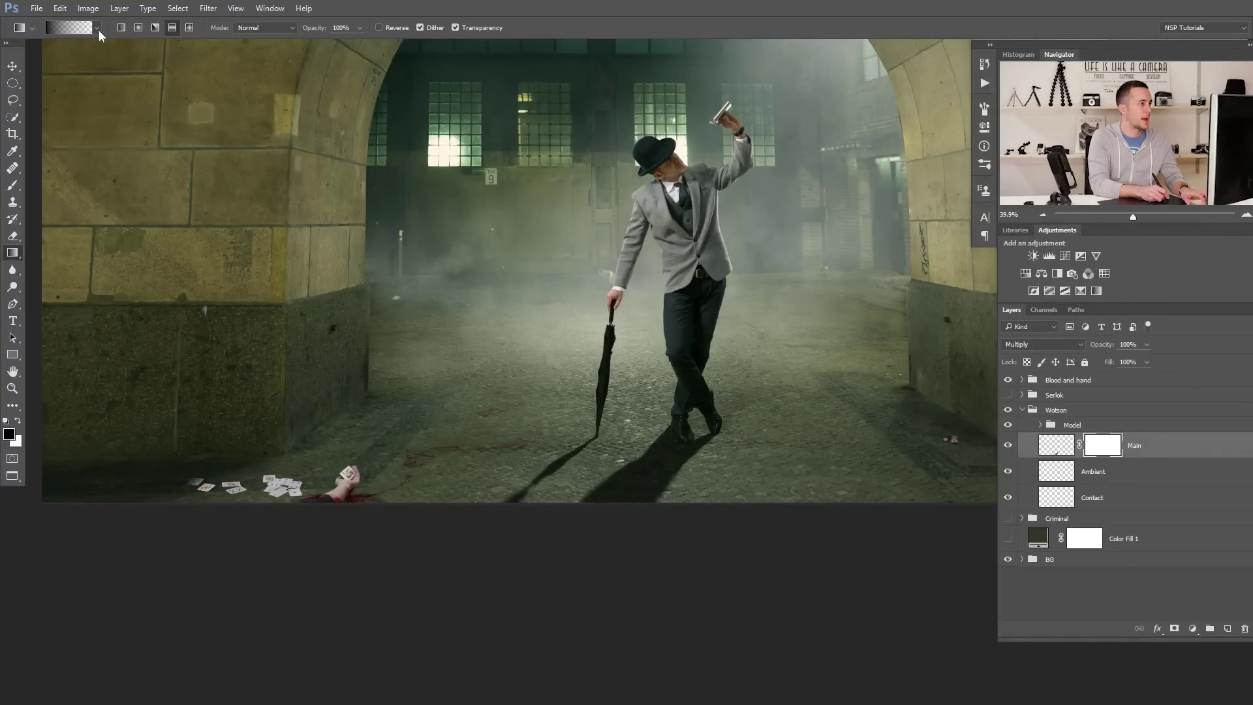
click(97, 28)
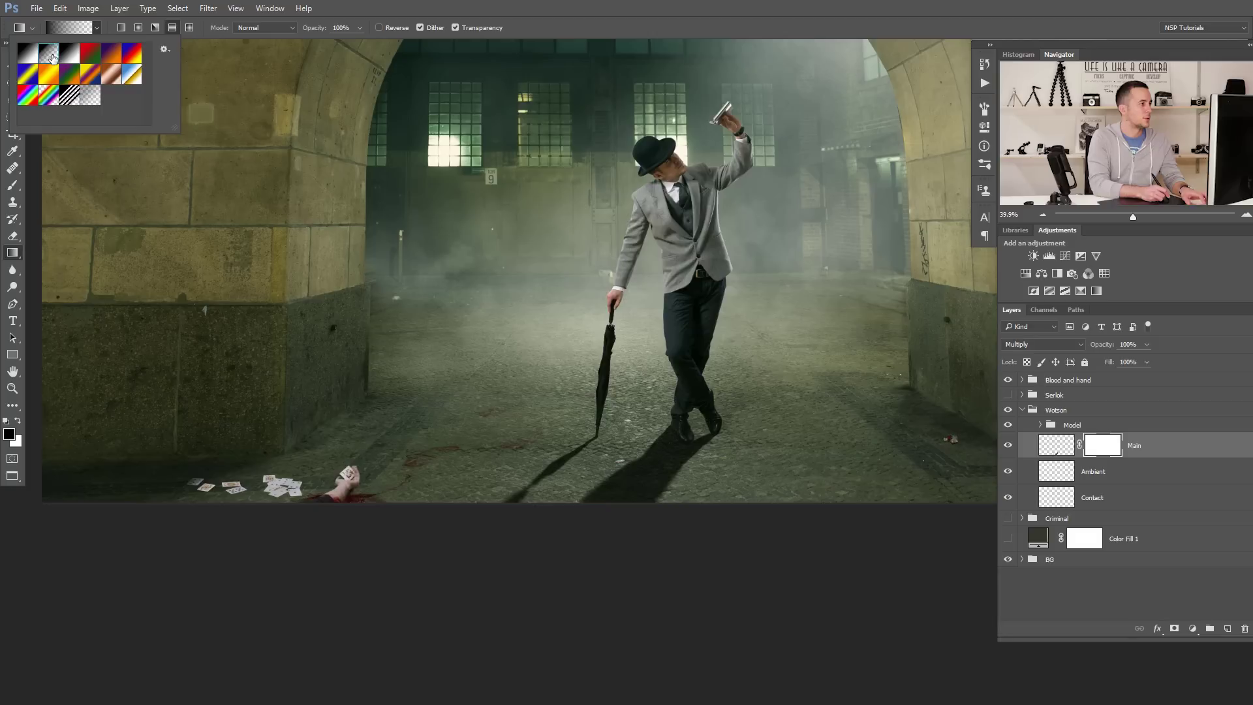
click(115, 32)
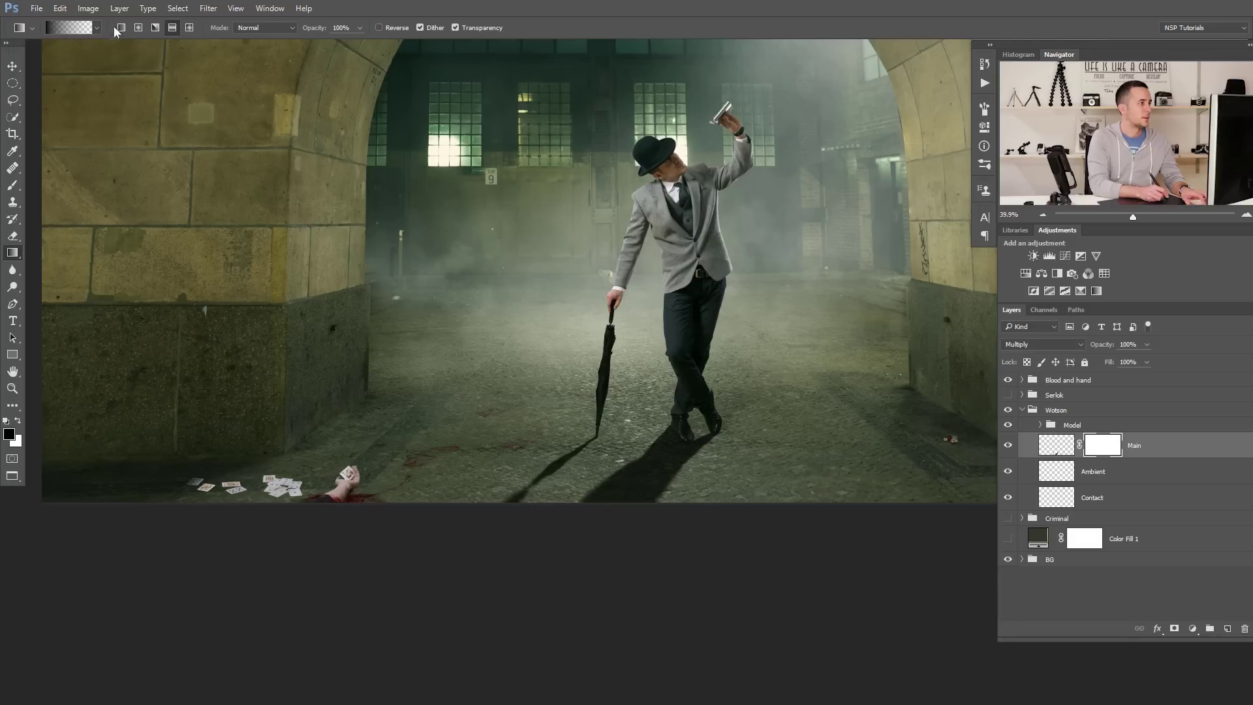
scroll(561, 497, up, 3)
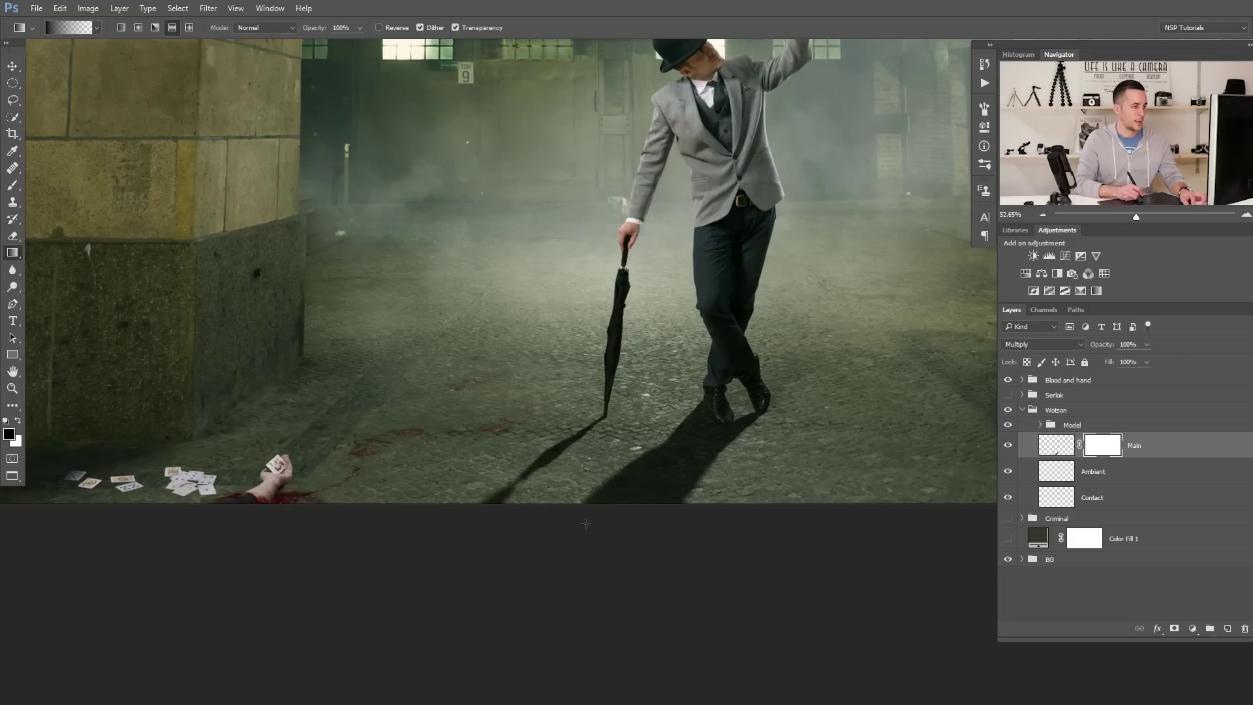
scroll(645, 585, down, 3)
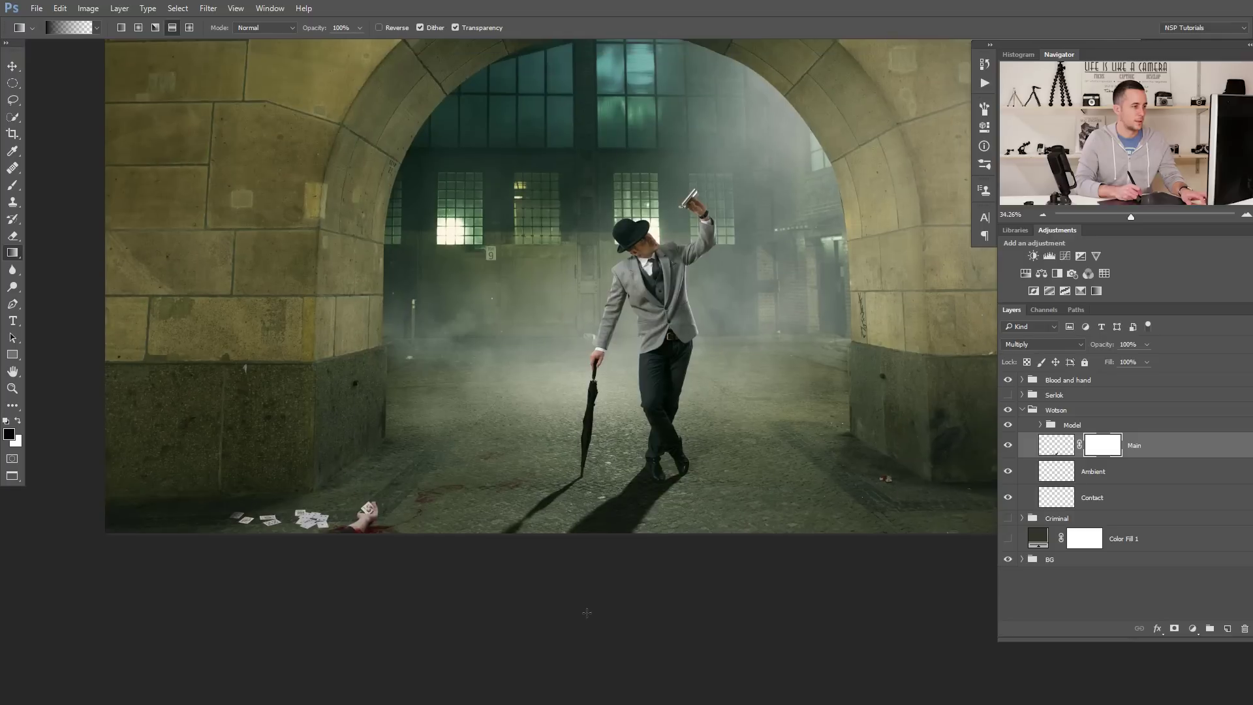
drag(613, 607, 614, 607)
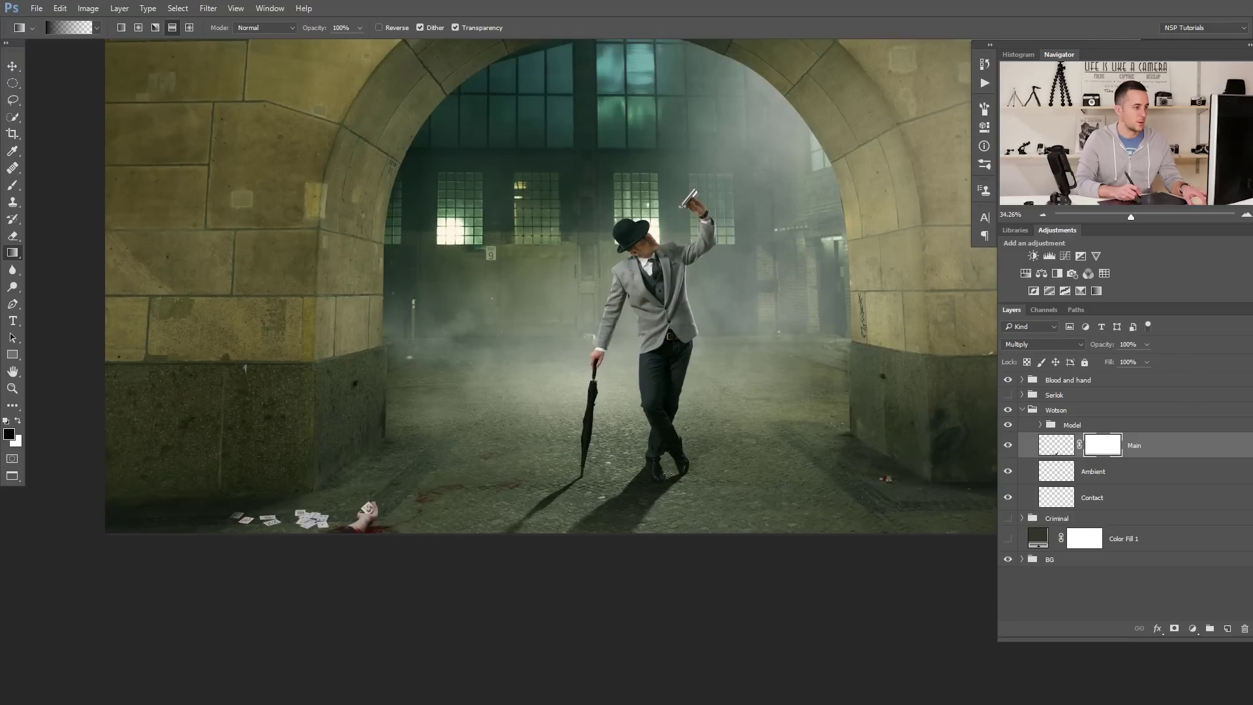
scroll(648, 563, down, 3)
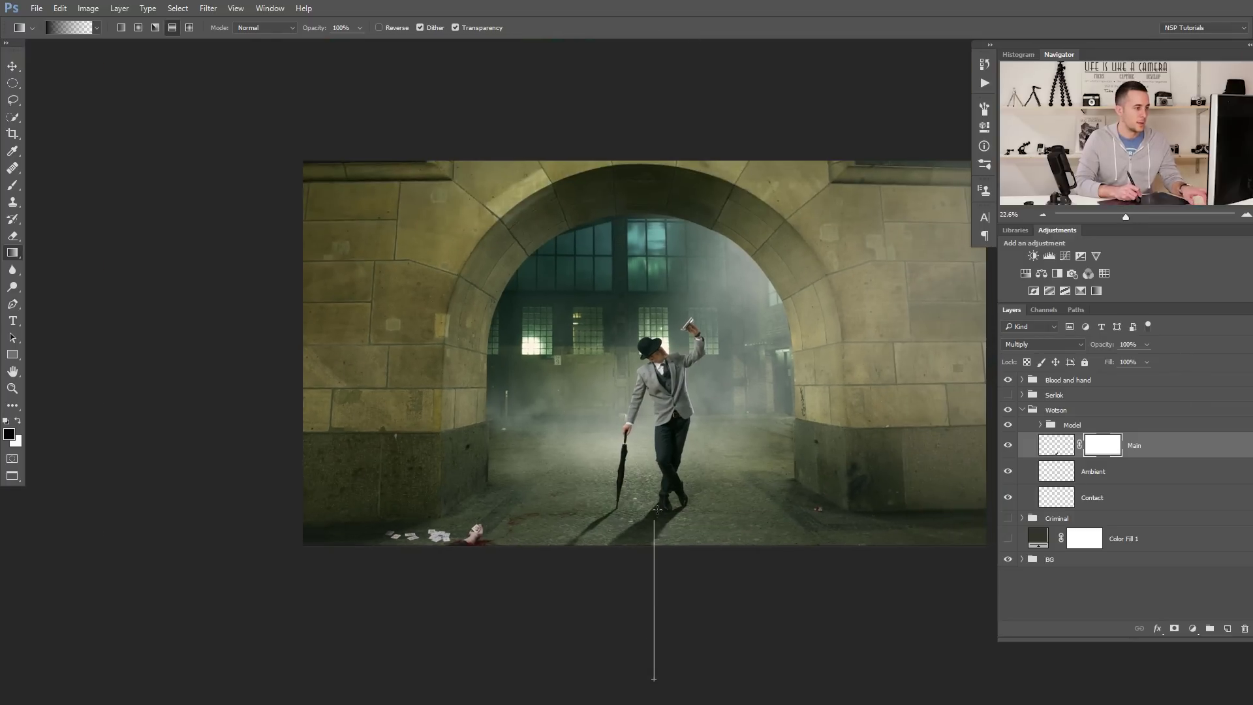
drag(658, 455, 657, 455)
scroll(648, 535, up, 4)
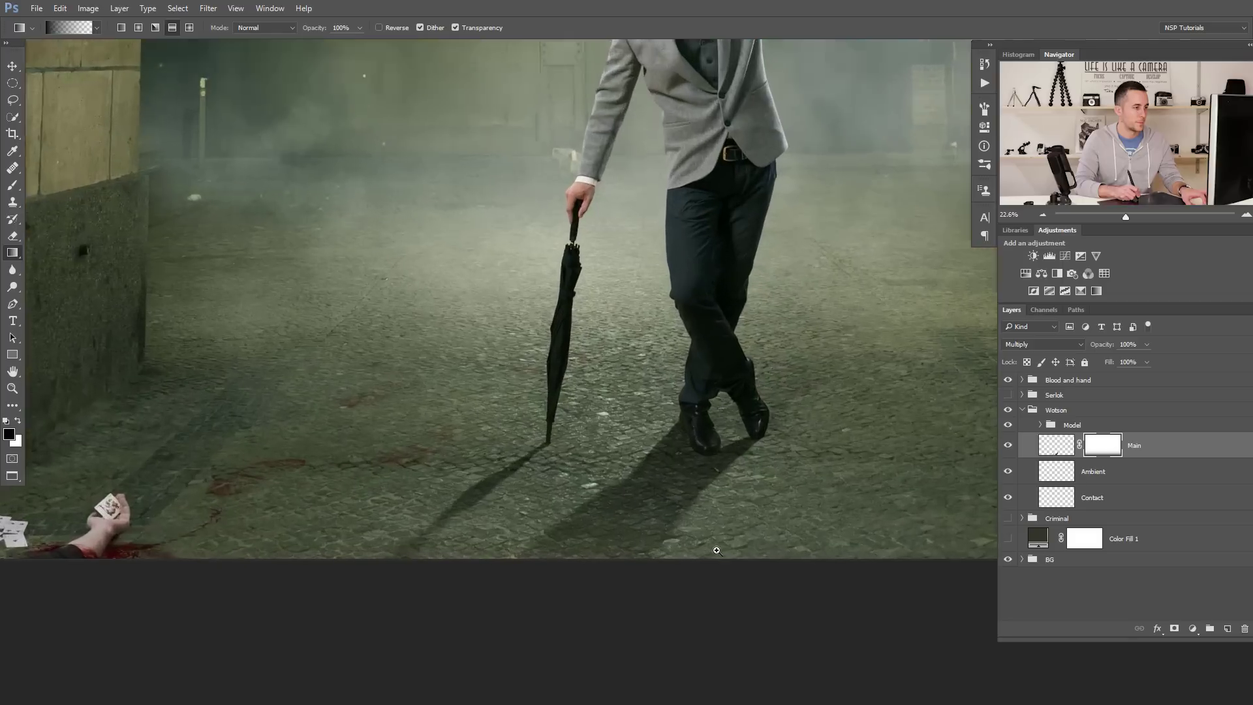
- Fade the shadow ends further on Main's mask with a soft 700 px black brush at 10% opacity, and inspect the mask alone
drag(711, 517, 667, 520)
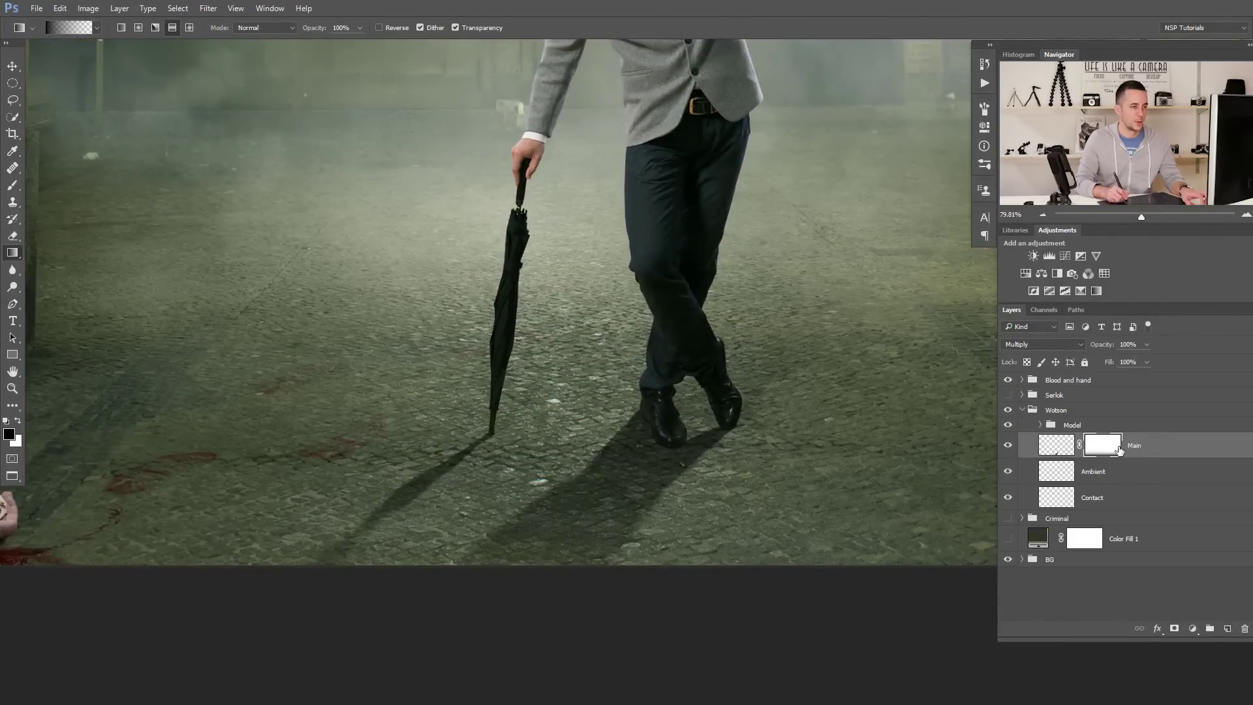
key(b)
right_click(718, 466)
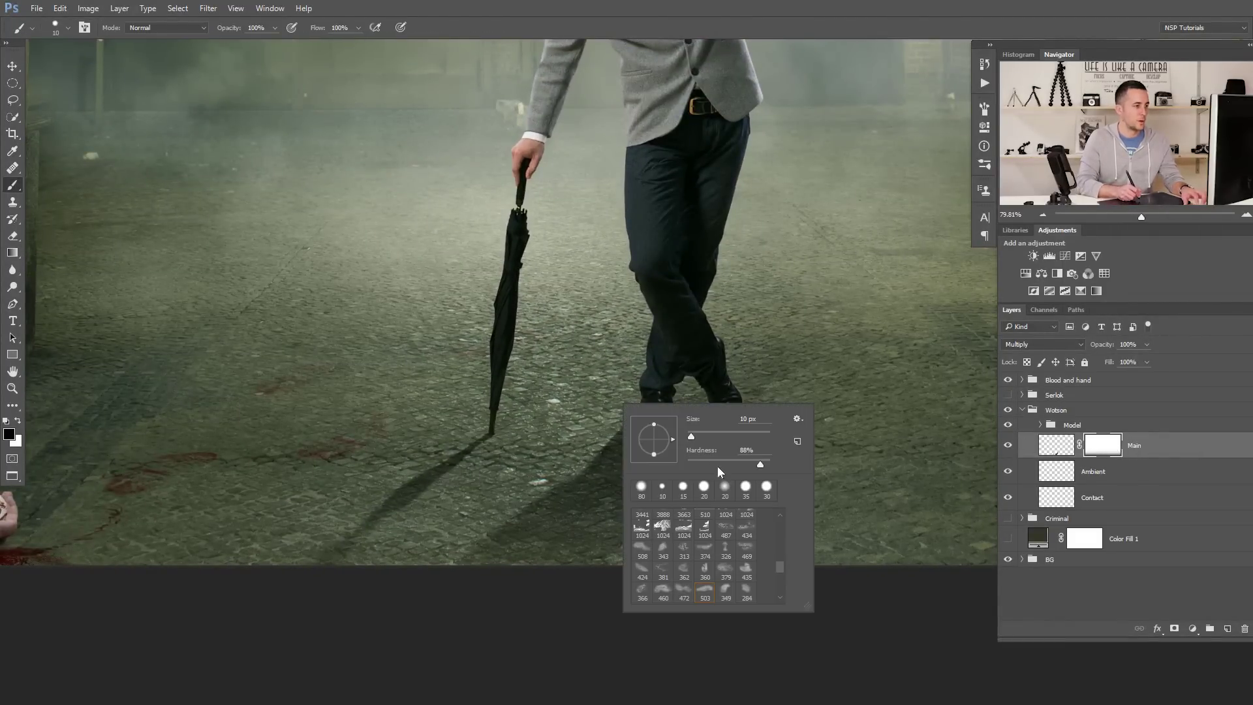
key(Return)
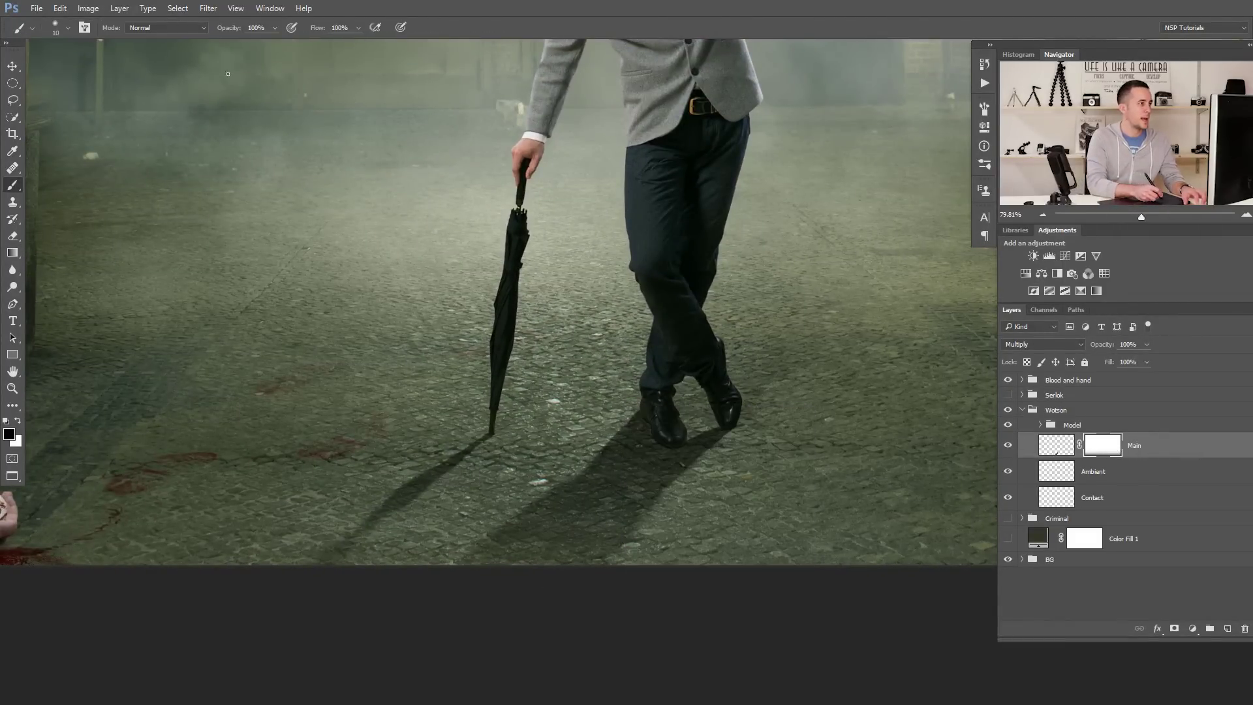
key(bracketright)
key(bracketright)
key(bracketright)
key(bracketright)
right_click(657, 482)
drag(672, 481, 671, 485)
key(bracketright)
key(bracketright)
key(bracketright)
key(bracketright)
key(bracketright)
key(bracketright)
key(bracketright)
key(bracketright)
key(bracketright)
key(bracketright)
key(bracketright)
key(bracketright)
key(bracketright)
key(bracketright)
key(bracketright)
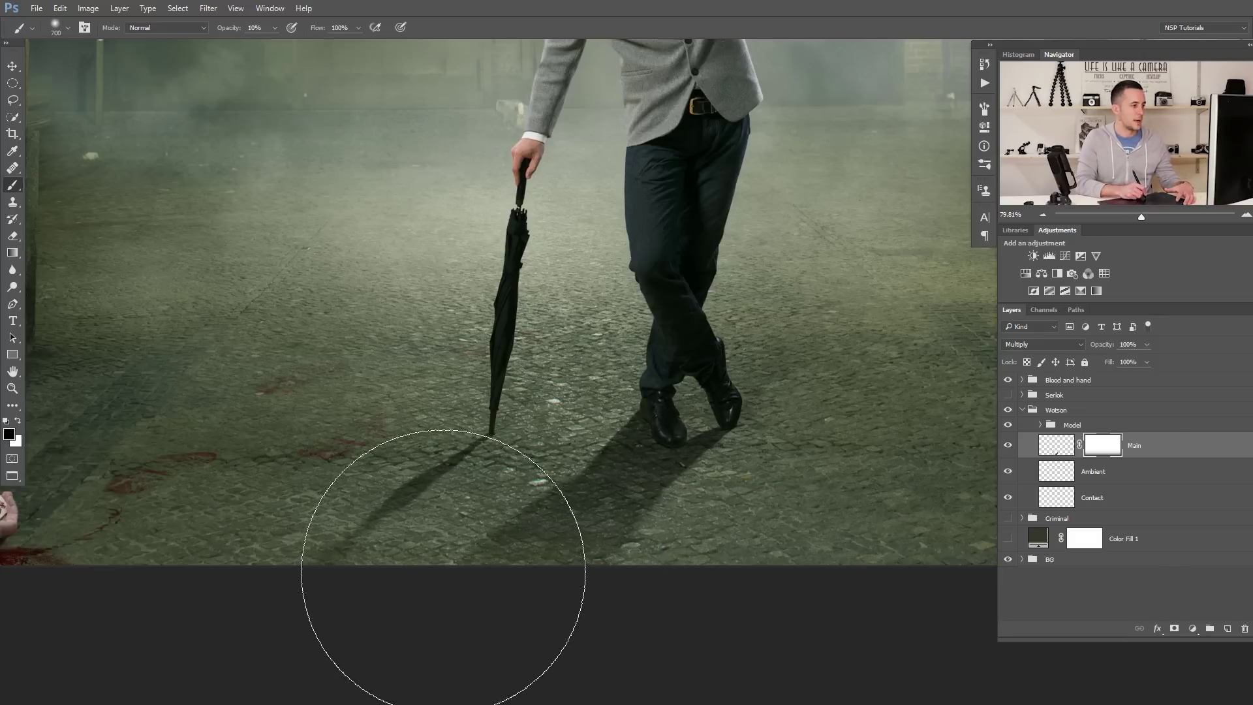
alt+click(1104, 450)
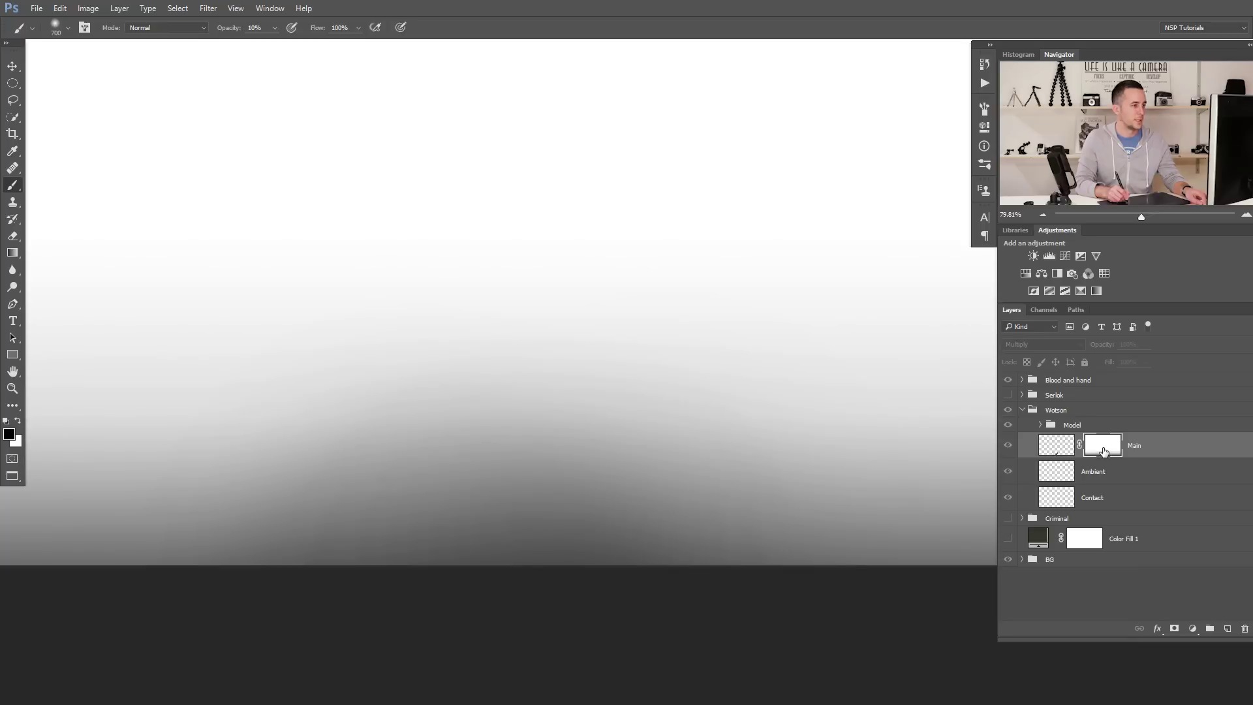
alt+click(1103, 451)
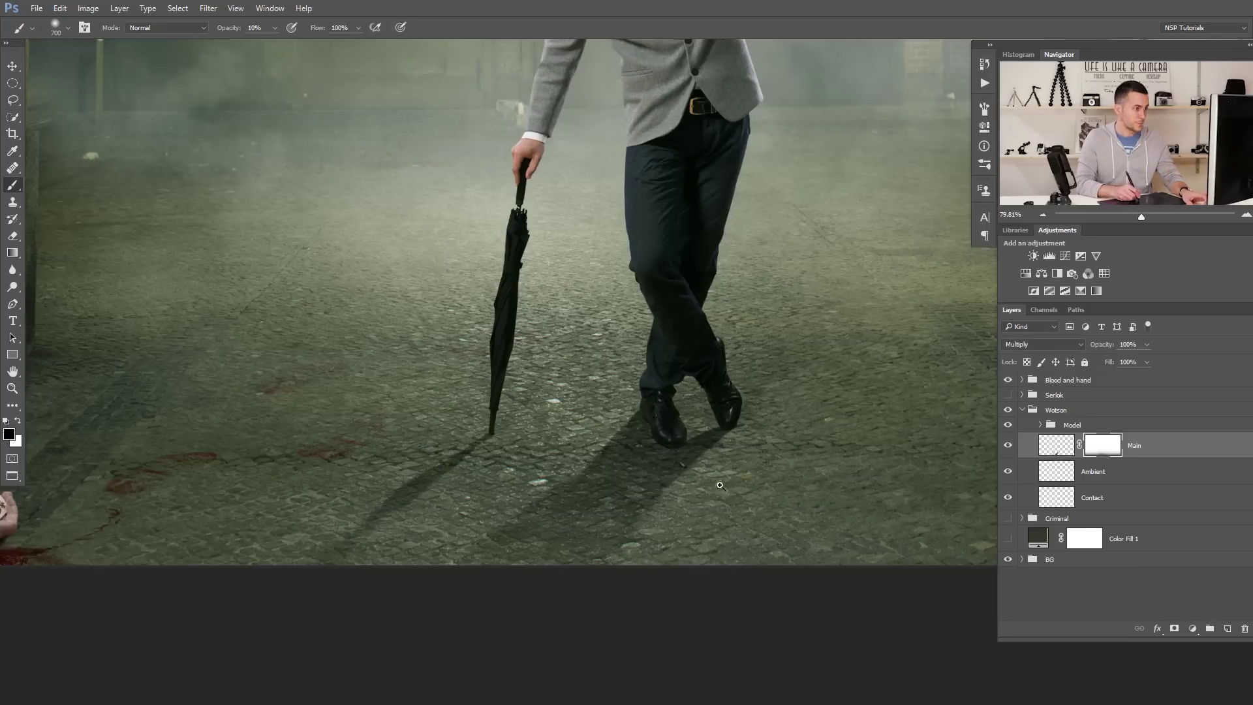
- Show the Serlok group and retouch Main's mask around his shoe with a soft 90 px black brush at 100% opacity
key(ctrl+0)
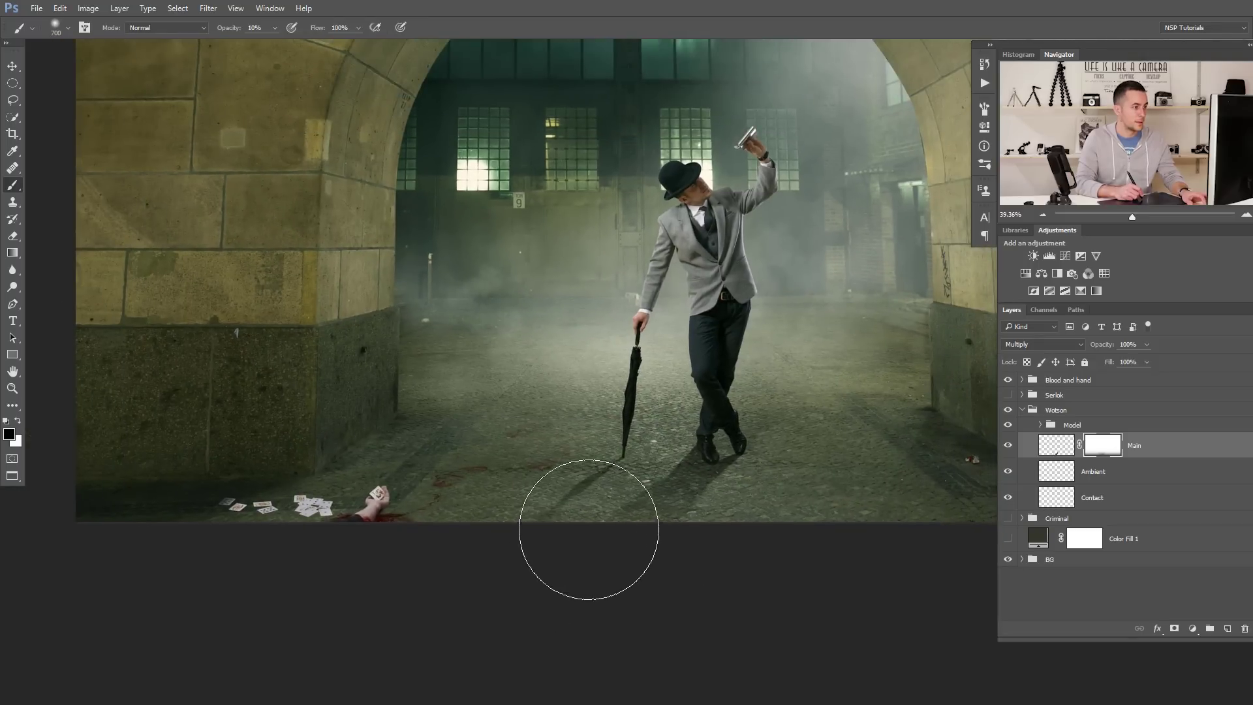
click(1006, 395)
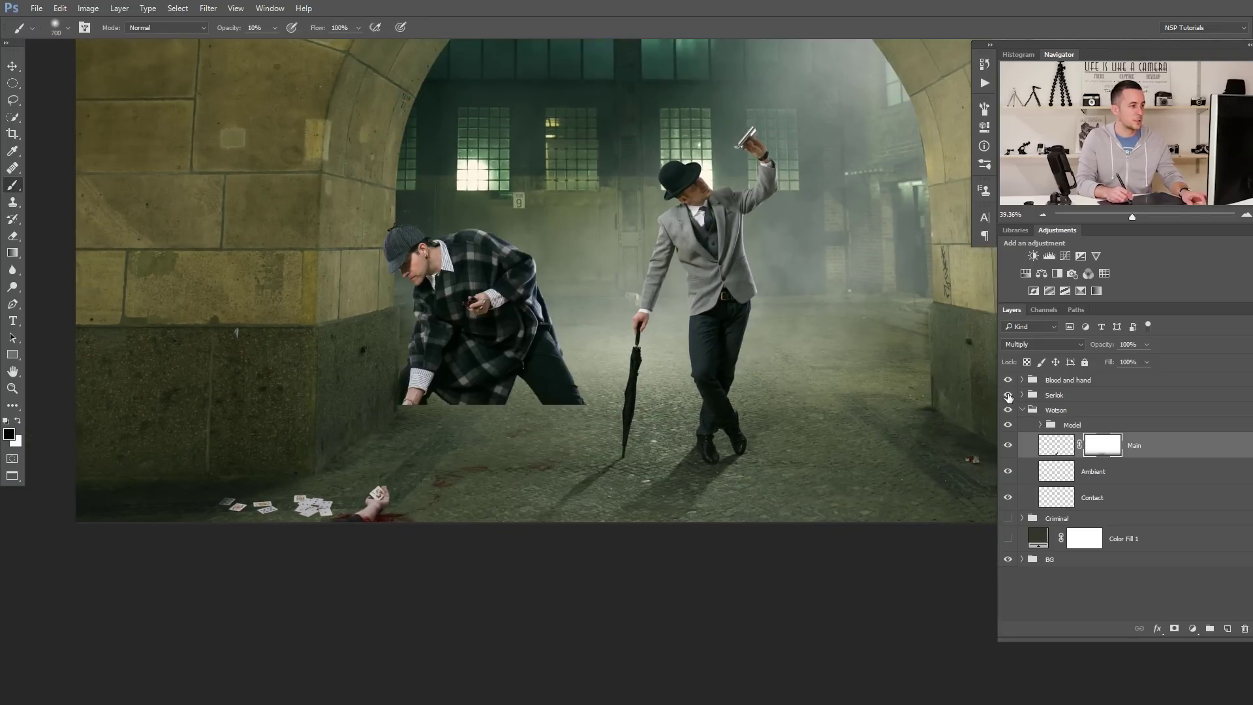
click(1007, 396)
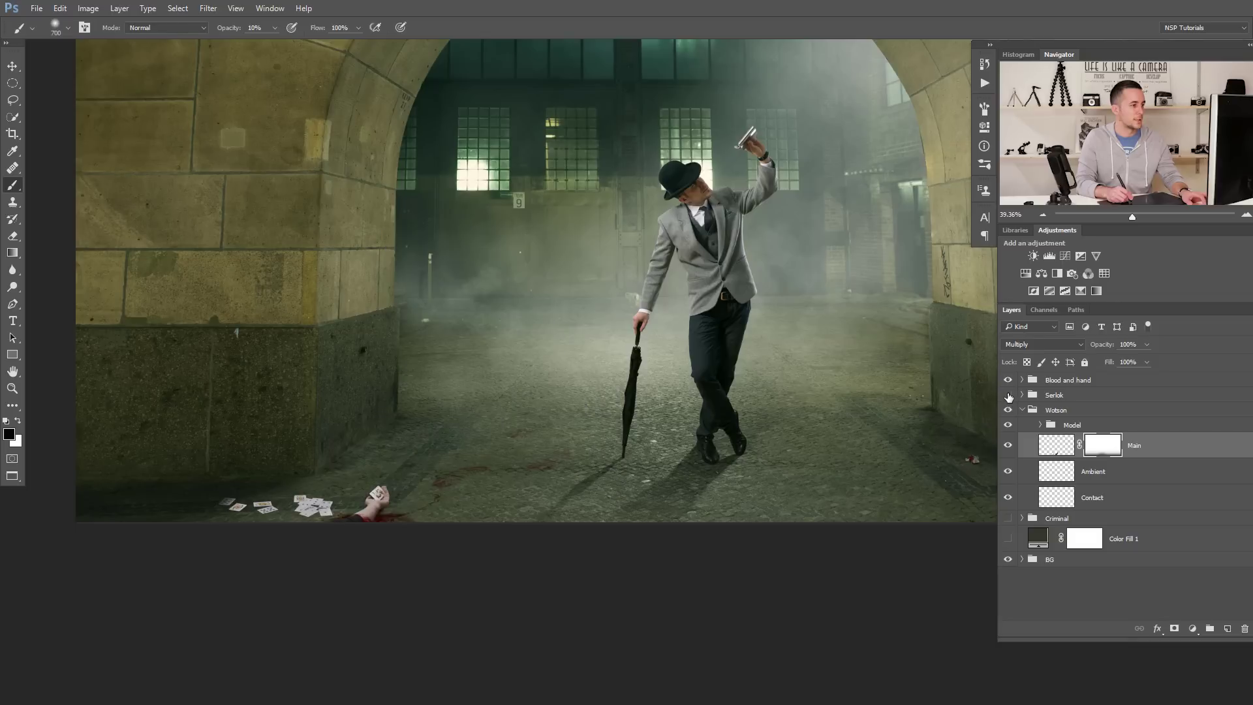
click(1009, 395)
drag(613, 493, 663, 489)
key(bracketleft)
key(bracketleft)
key(bracketleft)
key(bracketleft)
key(bracketleft)
key(bracketleft)
key(bracketleft)
key(bracketleft)
key(bracketleft)
key(bracketleft)
key(bracketleft)
key(bracketleft)
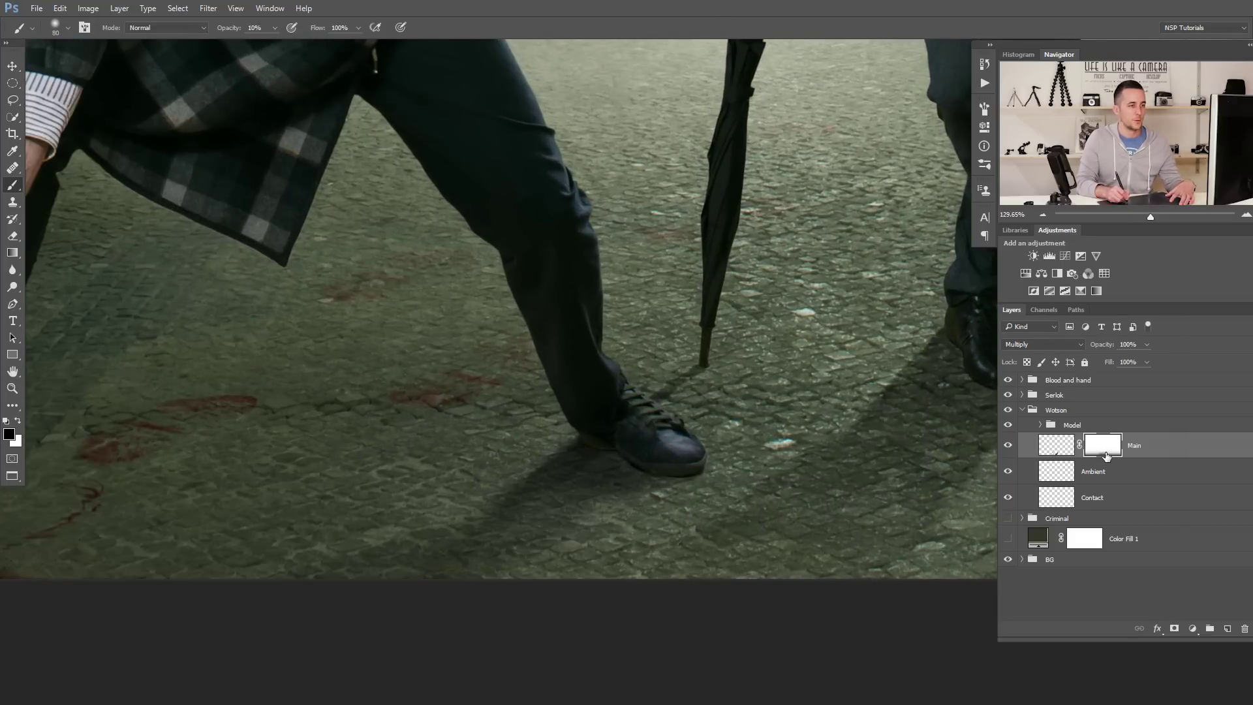
key(bracketright)
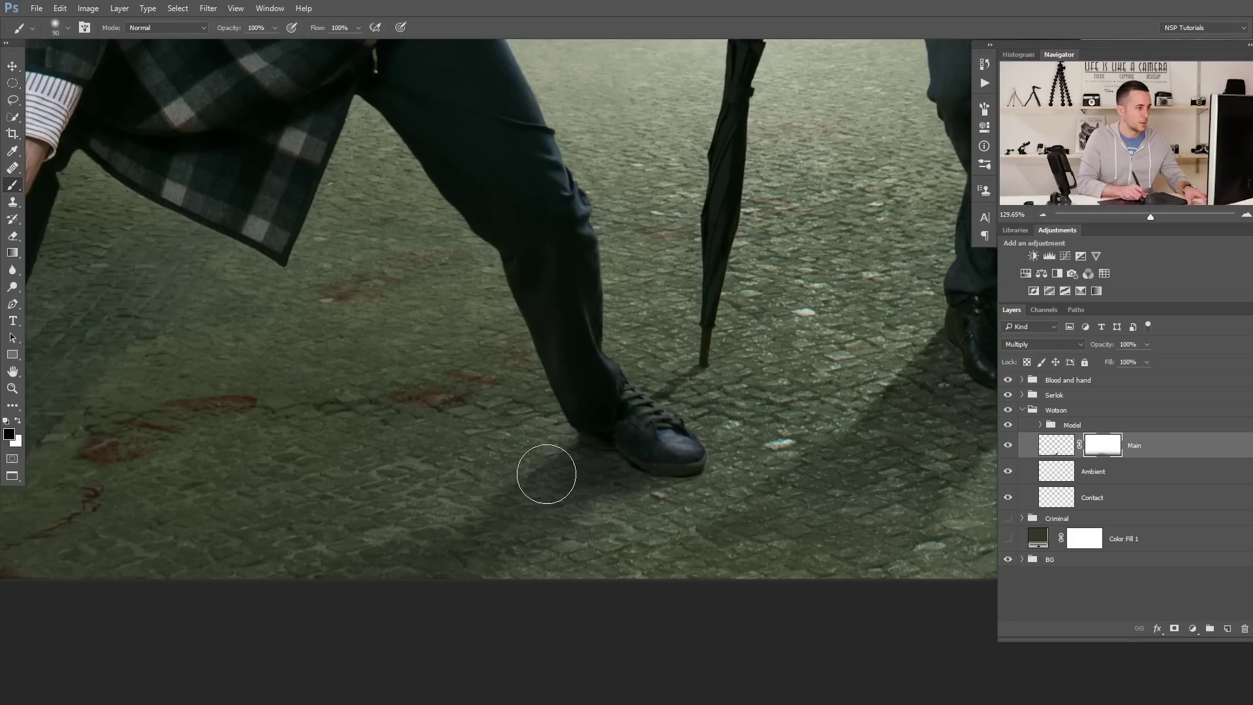
key(0)
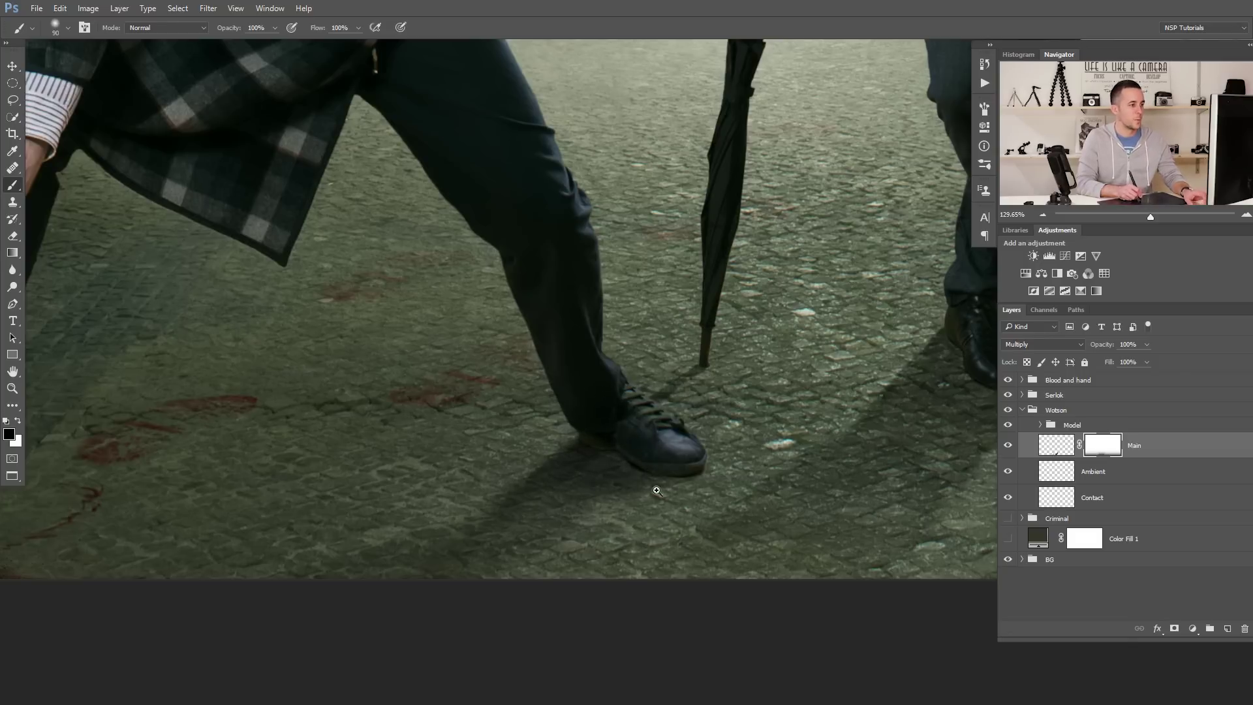
- Hide the Blood and hand group so only Watson stands in the background scene
scroll(657, 489, down, 5)
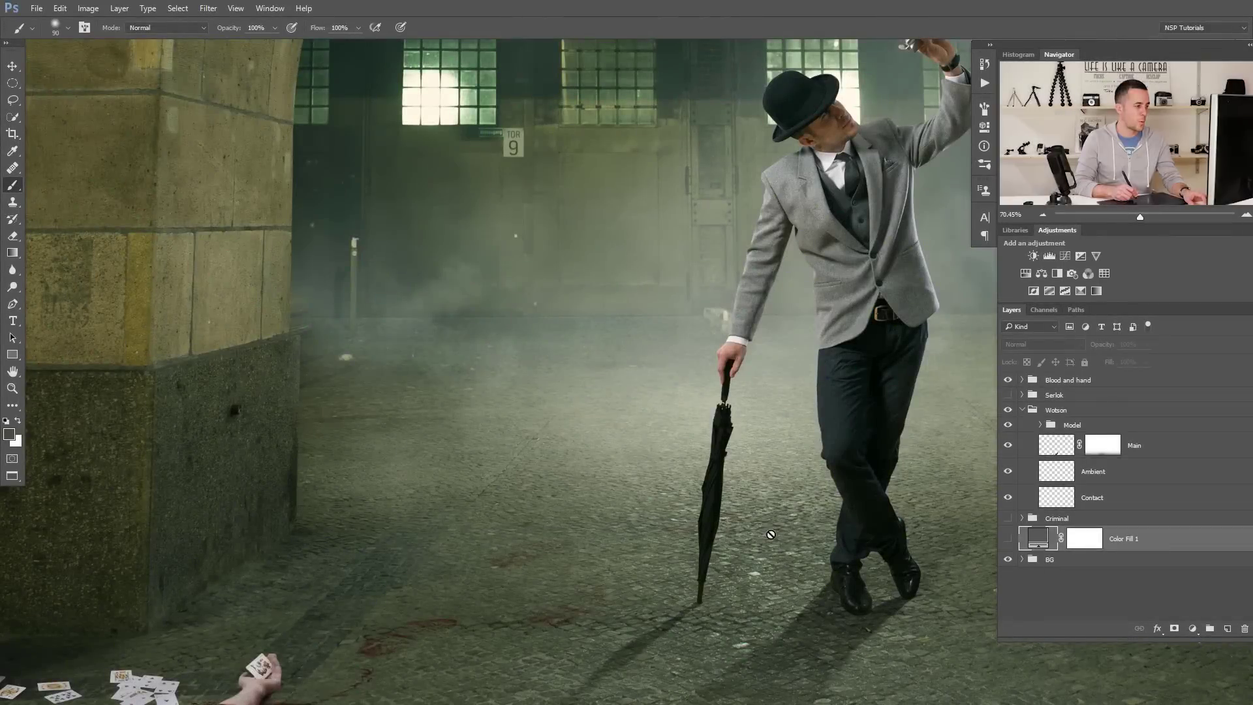
scroll(707, 513, down, 3)
drag(707, 513, 583, 522)
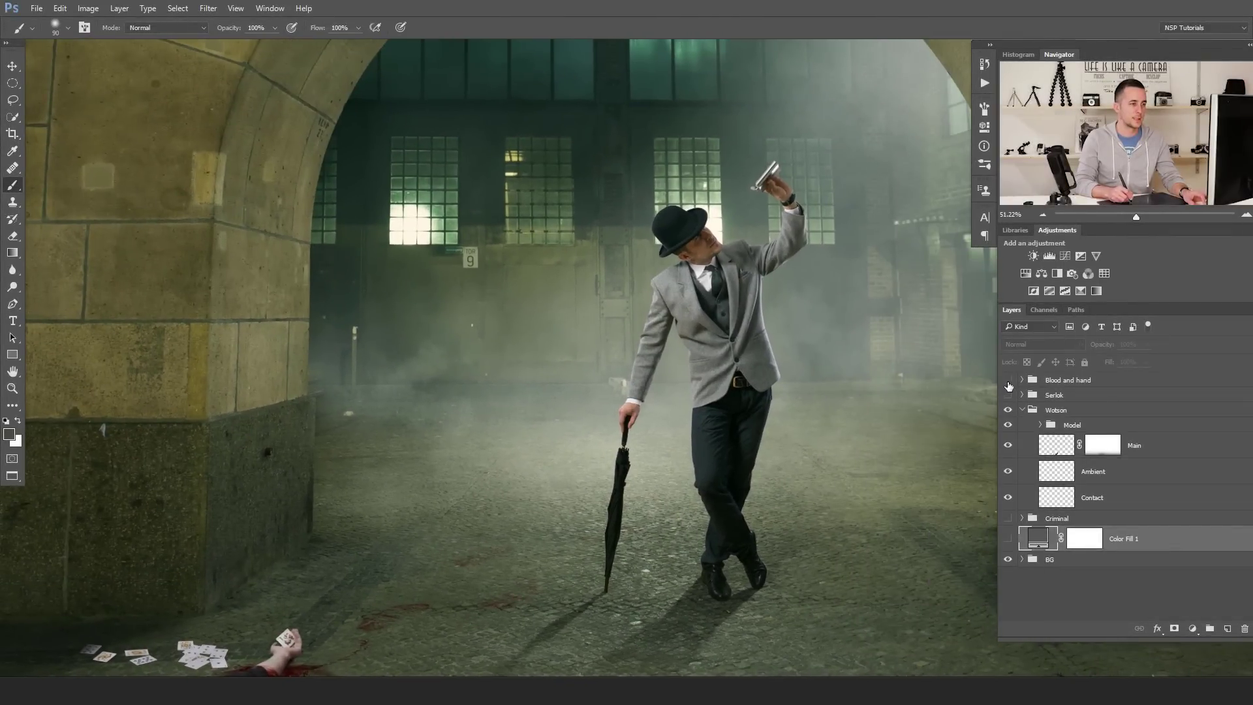
click(1008, 380)
scroll(712, 516, down, 2)
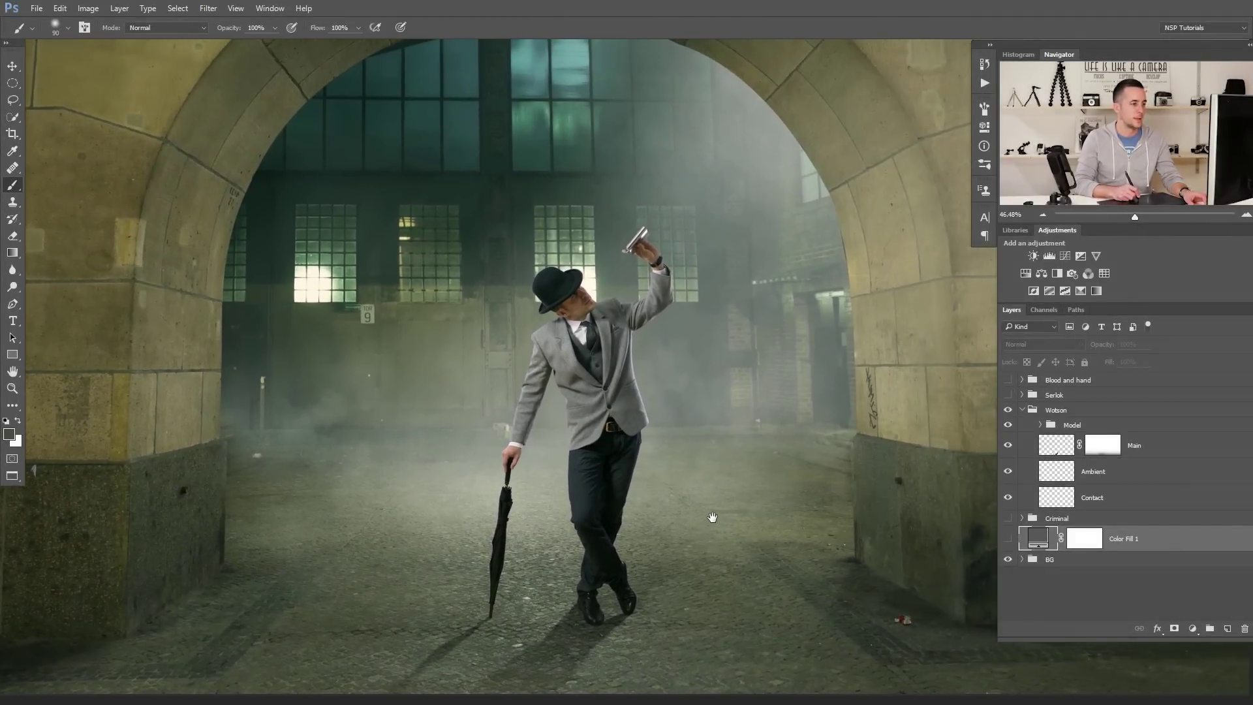
- Compare the figure without shadows by hiding the Contact, Ambient and Main layers, and show them again one by one
click(1007, 497)
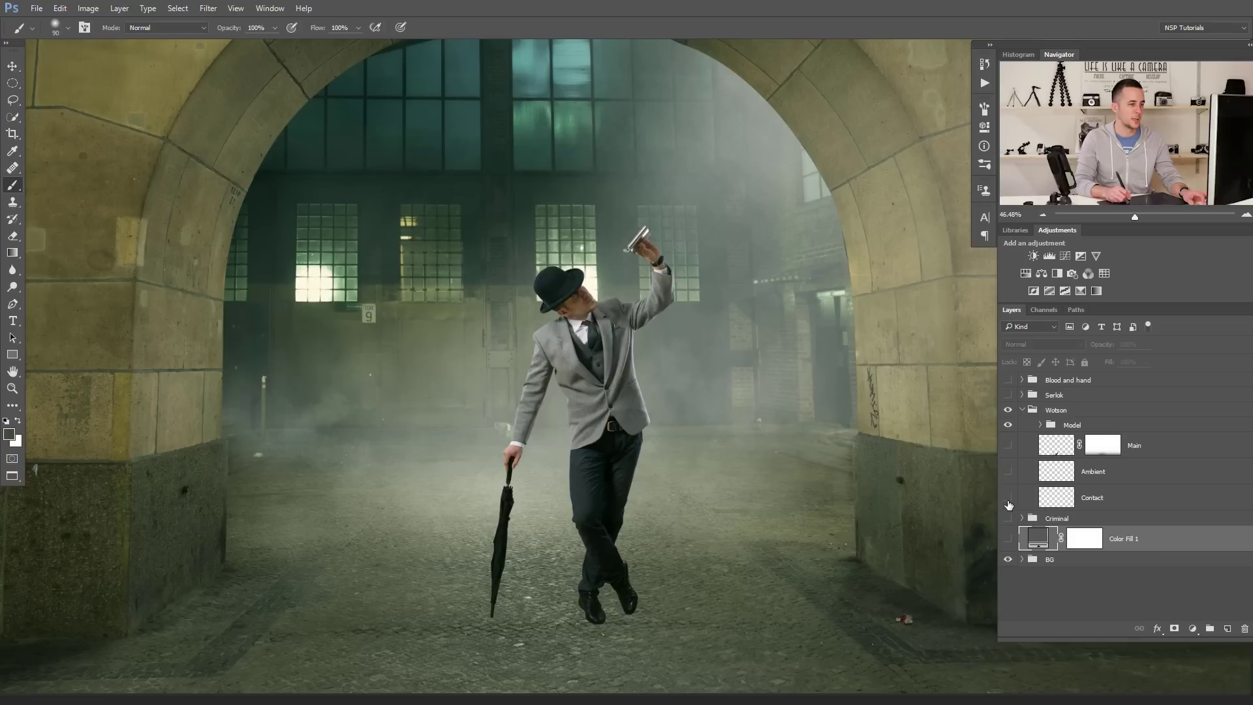
click(1008, 472)
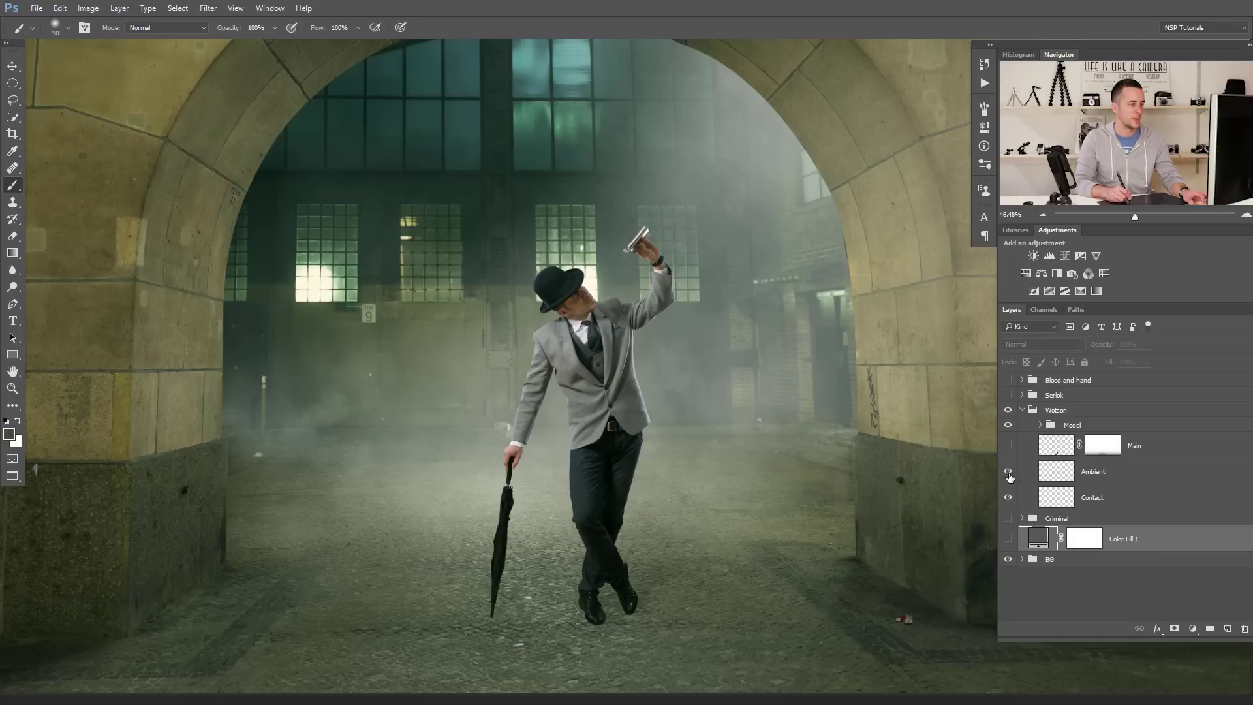
click(1008, 445)
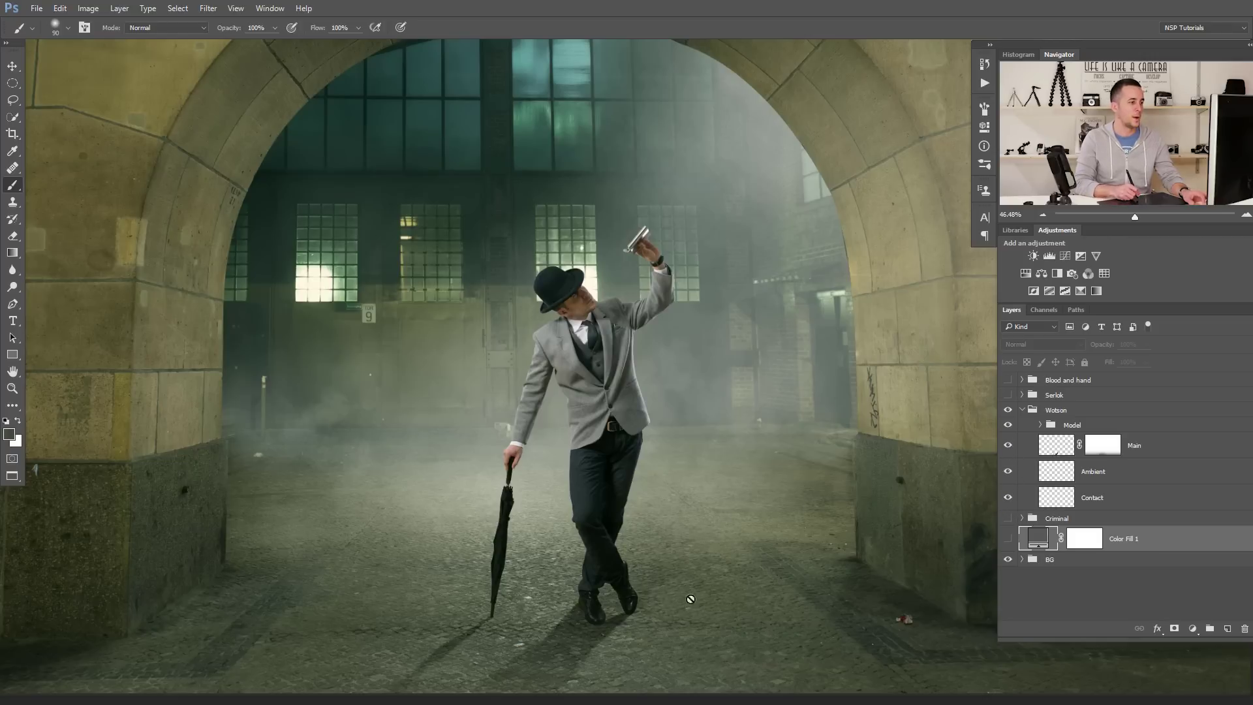
- Show the Serlok group and the Blood and hand group again in the scene around Watson
drag(694, 539, 645, 599)
drag(695, 565, 657, 580)
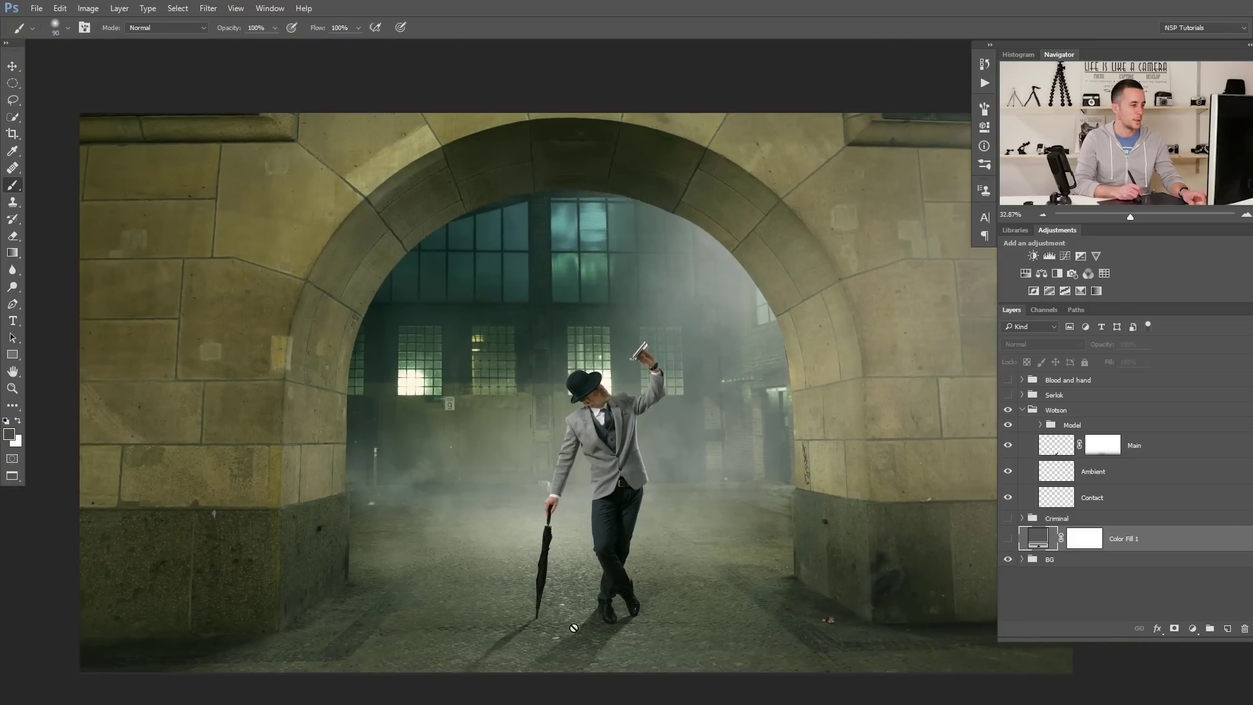
click(1008, 395)
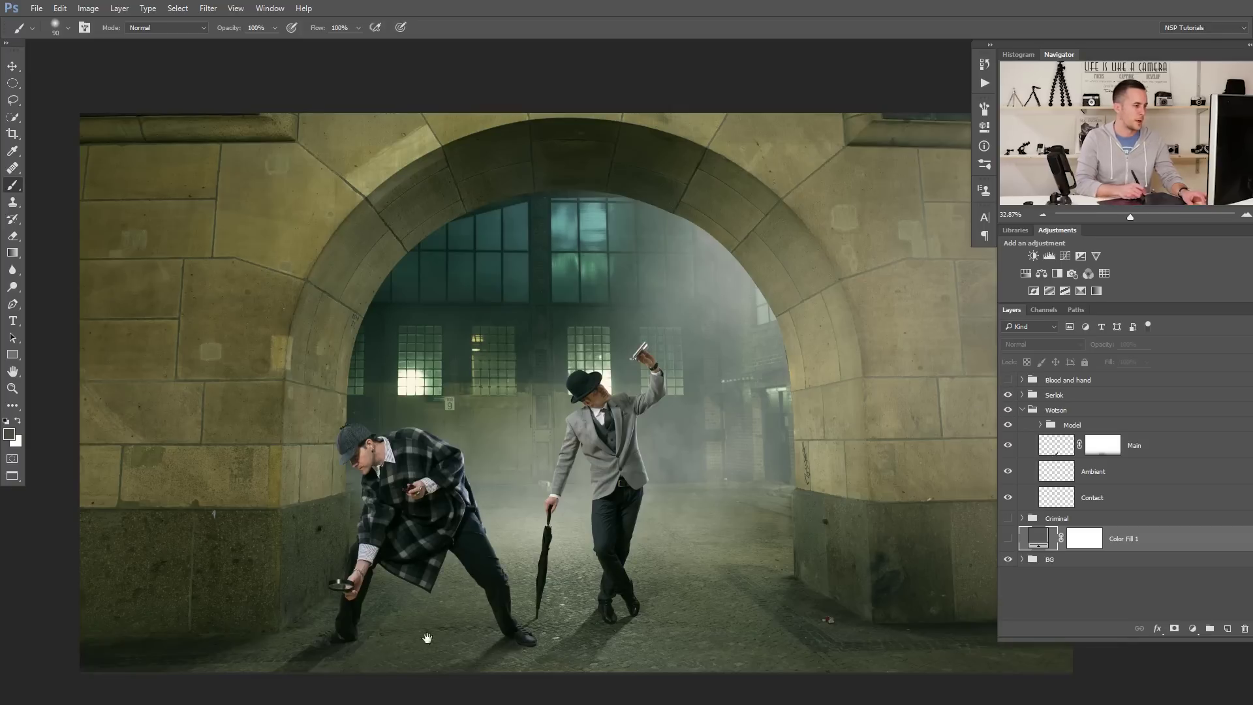
drag(427, 638, 512, 606)
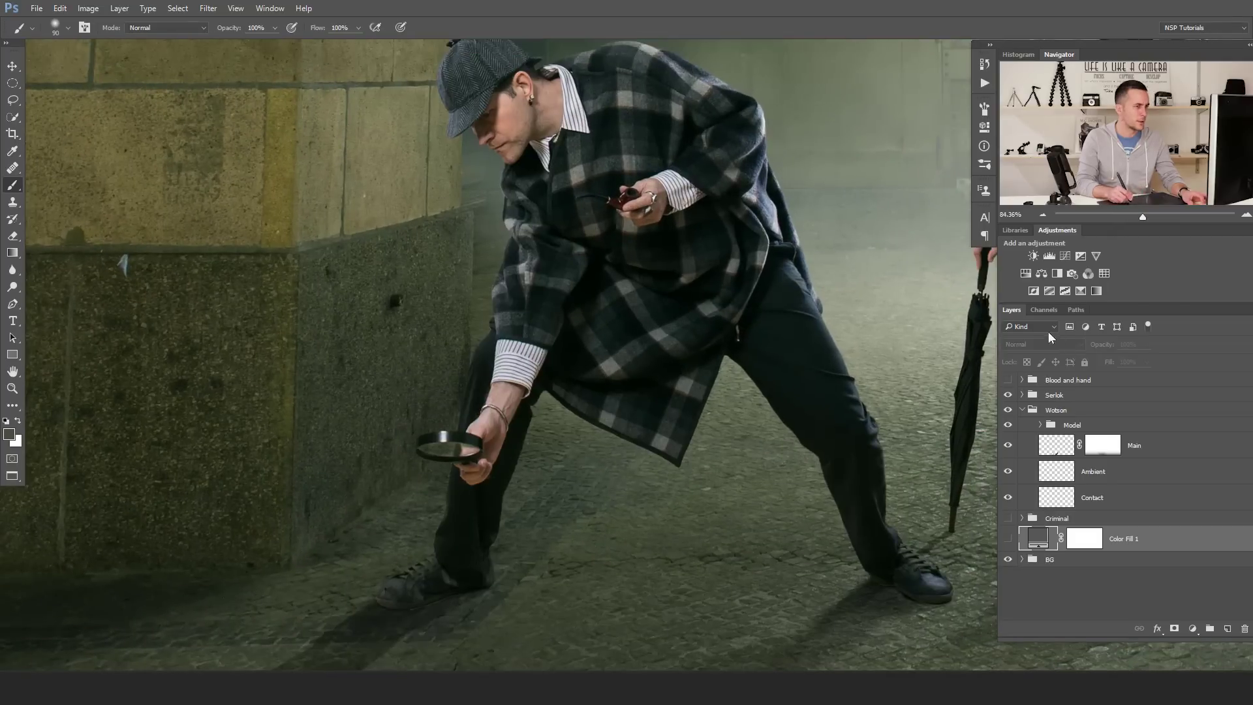
click(1008, 380)
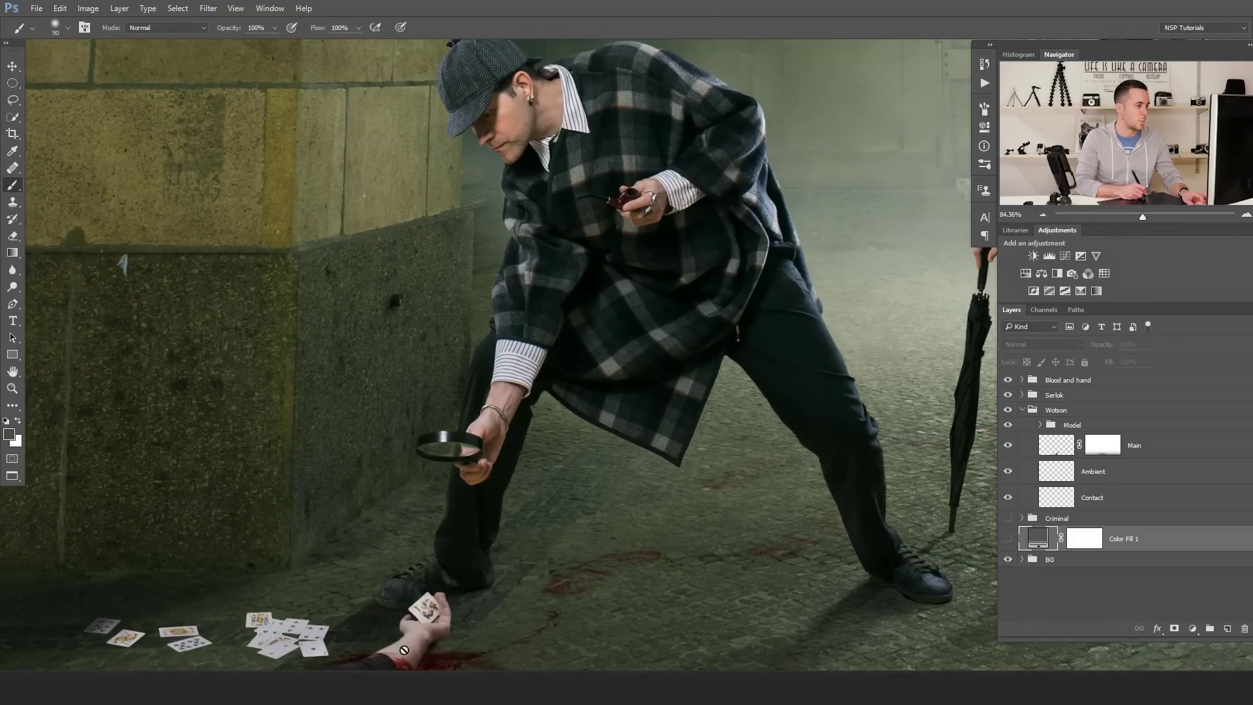
- Show the Criminal group to inspect the figure beside the stone arch, and hide it again with the whole scene in view
drag(612, 524, 300, 681)
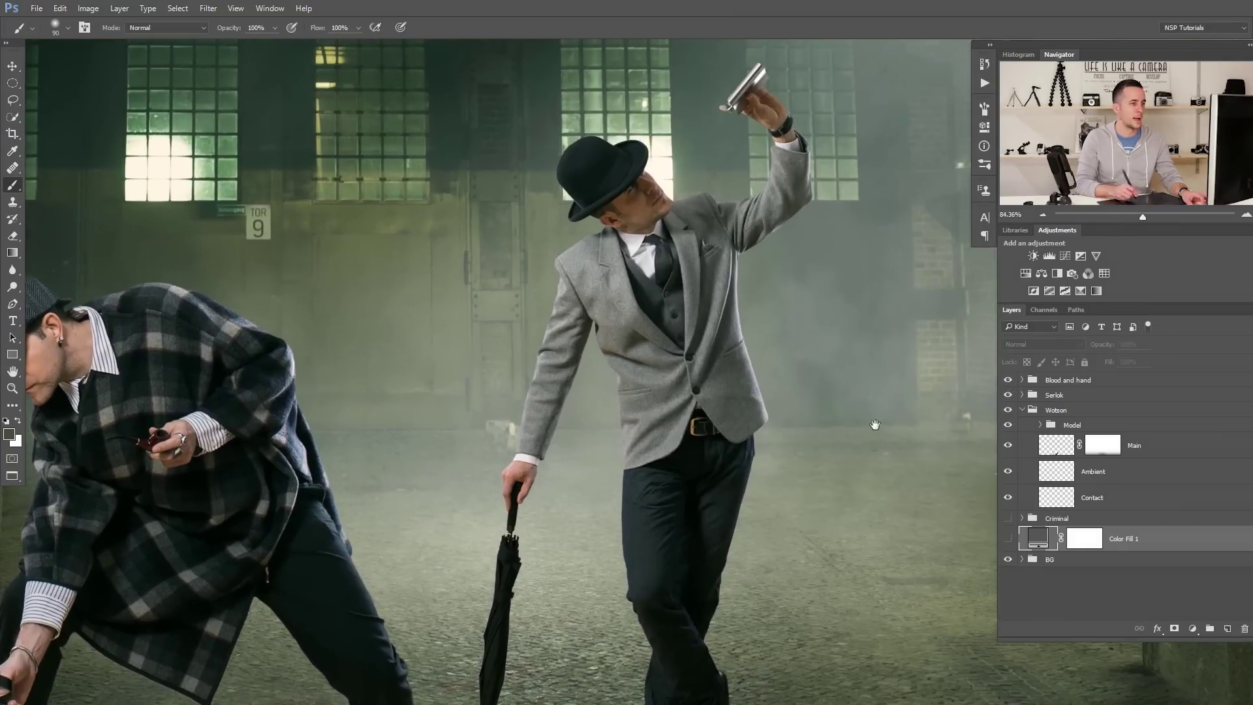
click(1008, 518)
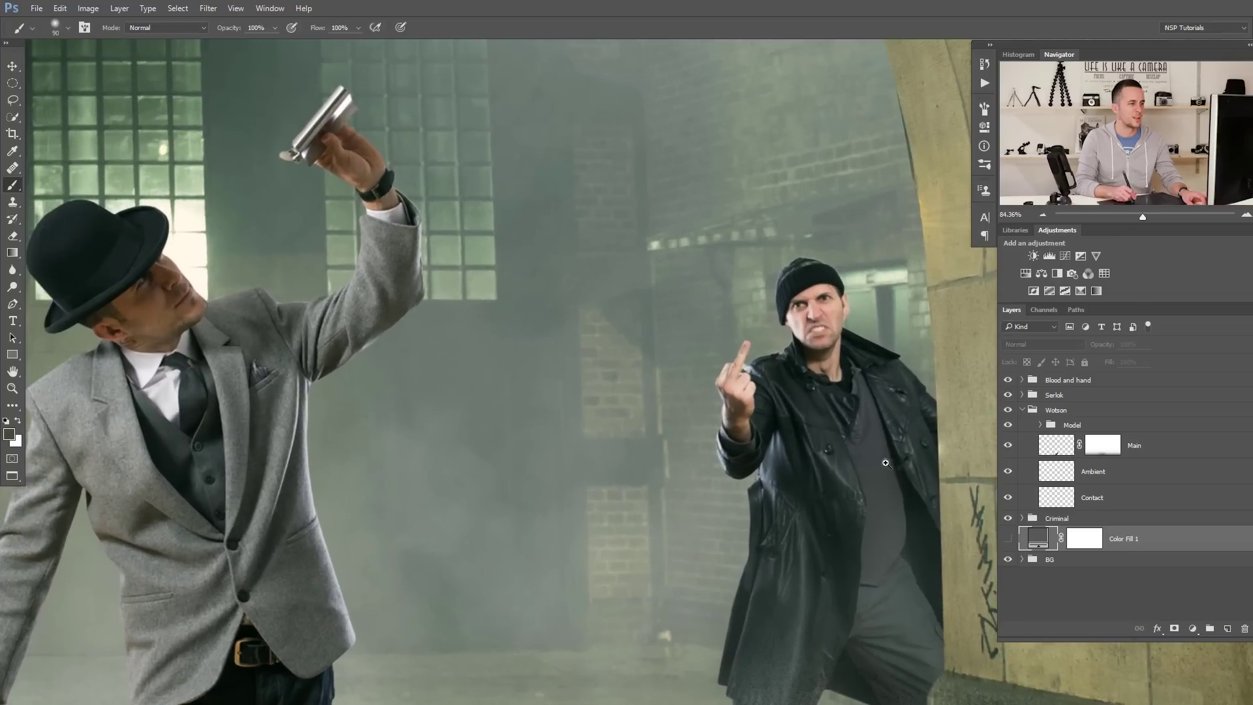
key(ctrl+0)
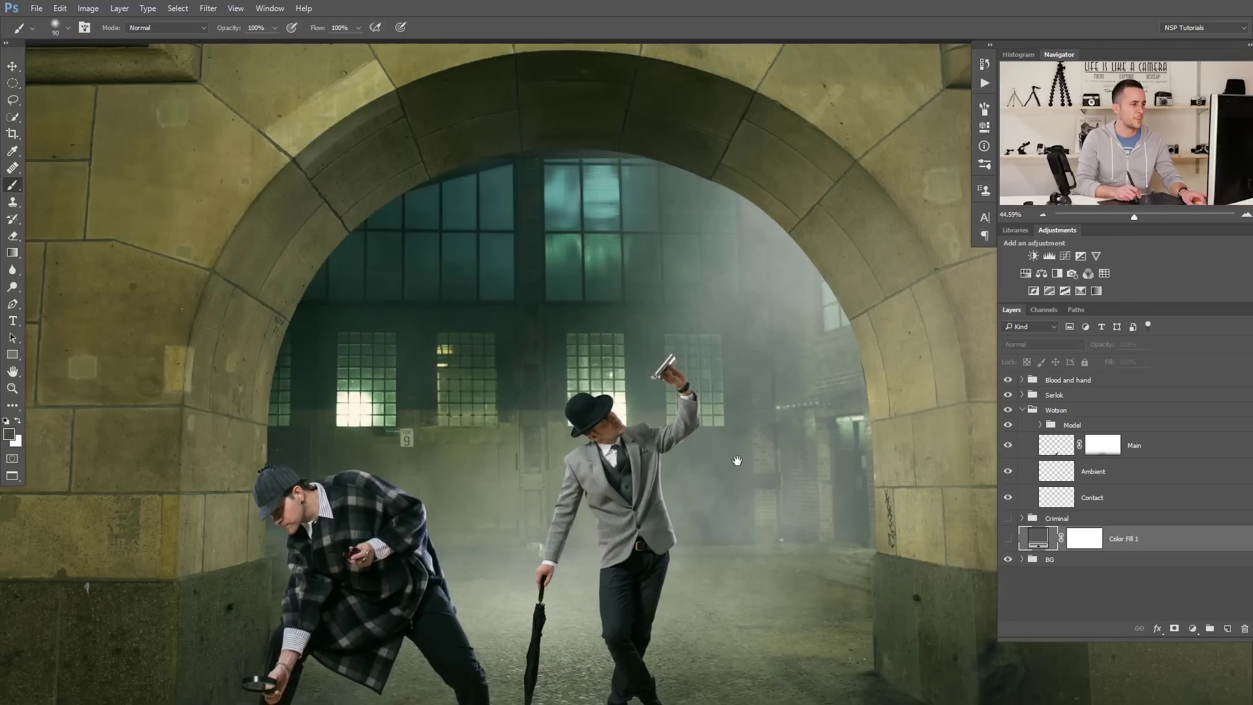